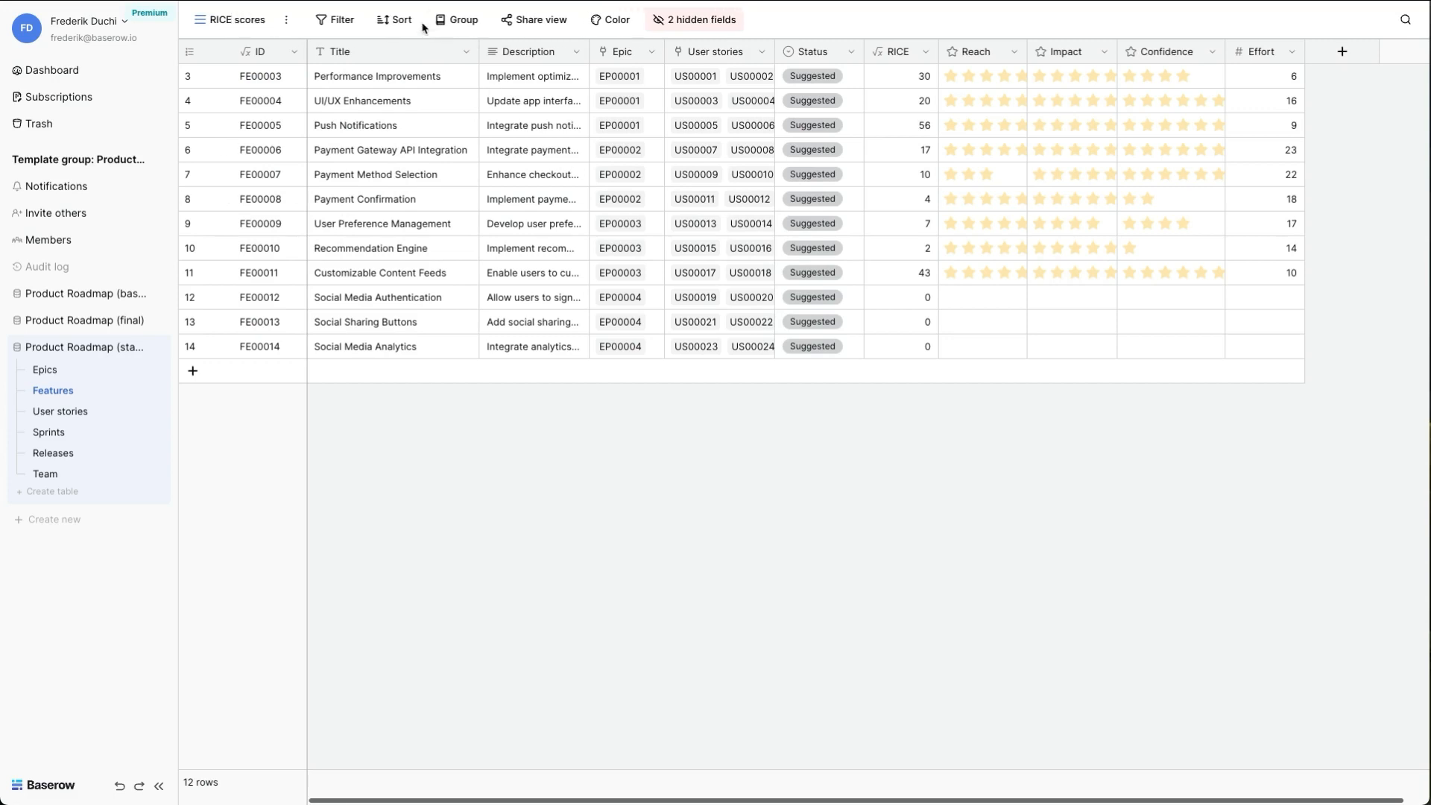
# - Sort the features in the RICE scores view by RICE from highest to lowest
pyautogui.click(402, 20)
pyautogui.click(418, 102)
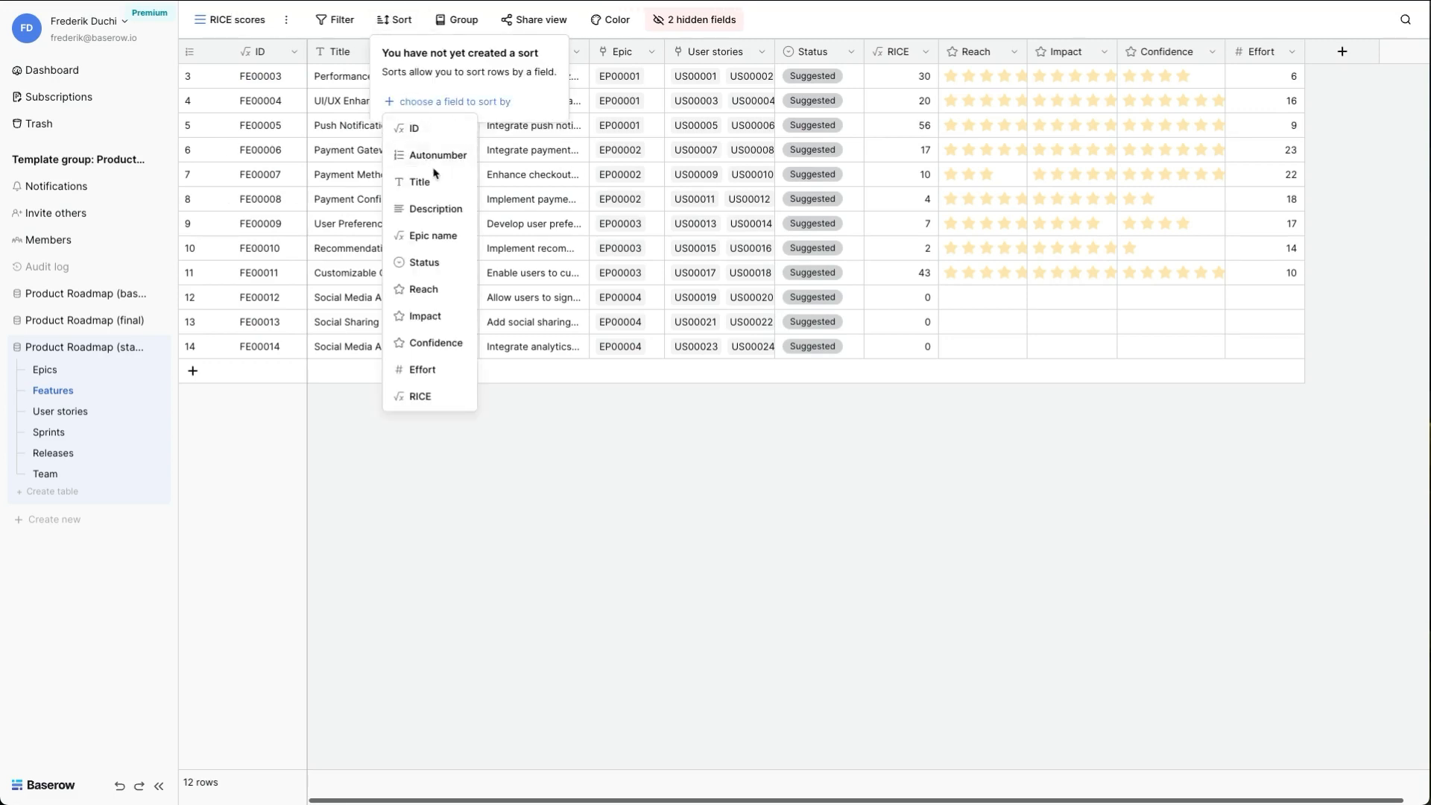
pyautogui.click(438, 396)
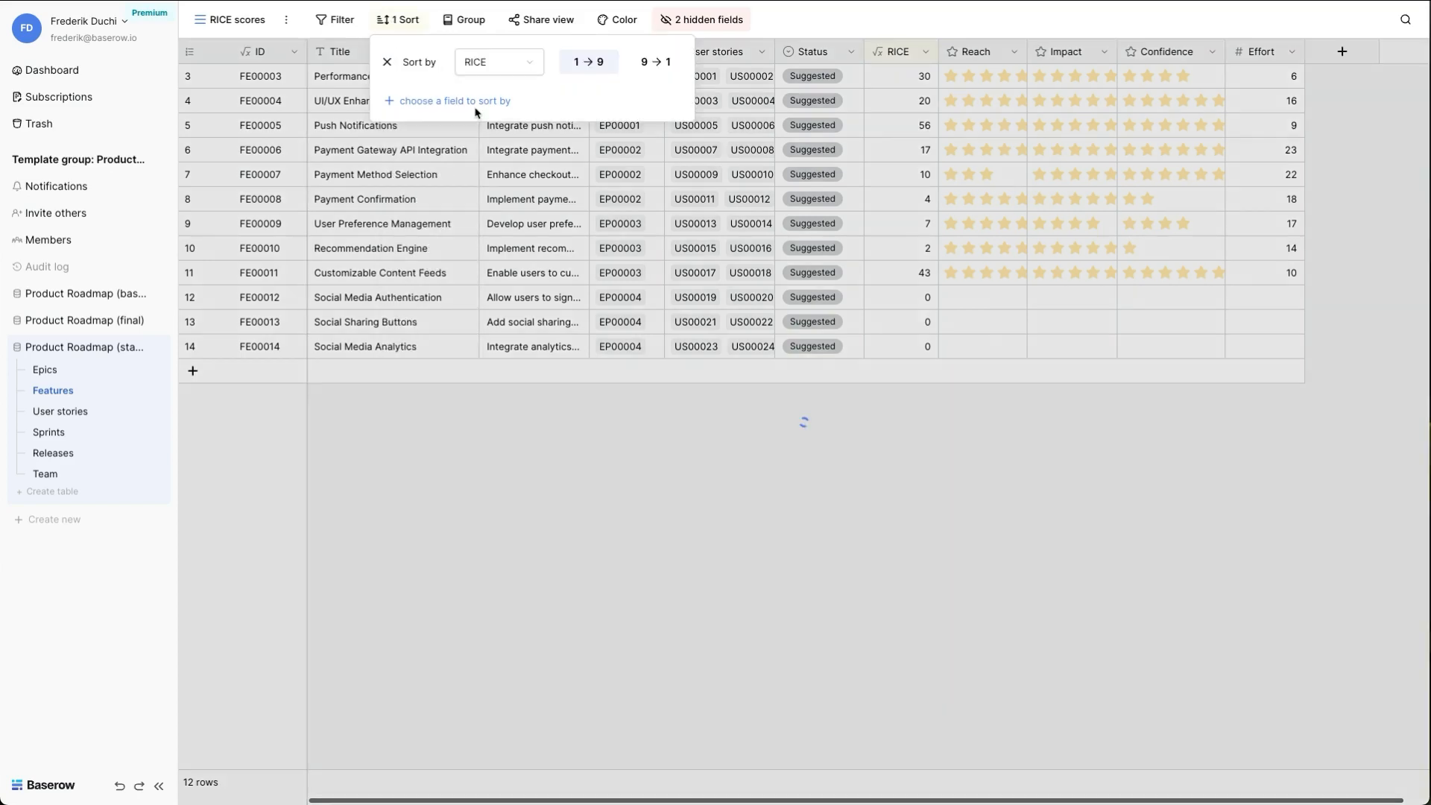
pyautogui.click(654, 63)
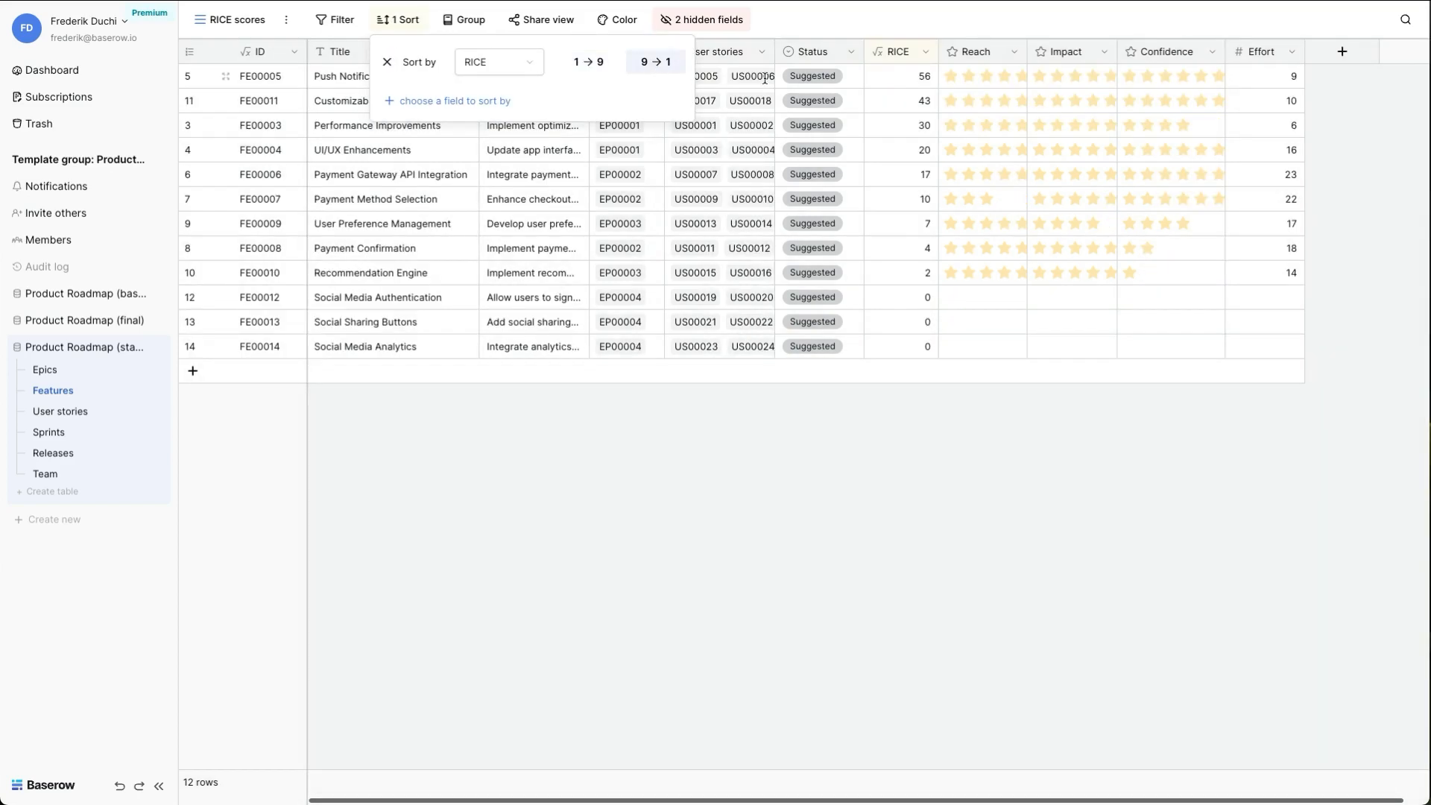
# - Set the status of Push Notifications, Customizable Content Feeds and Performance Improvements to Approved
pyautogui.click(803, 78)
pyautogui.click(801, 79)
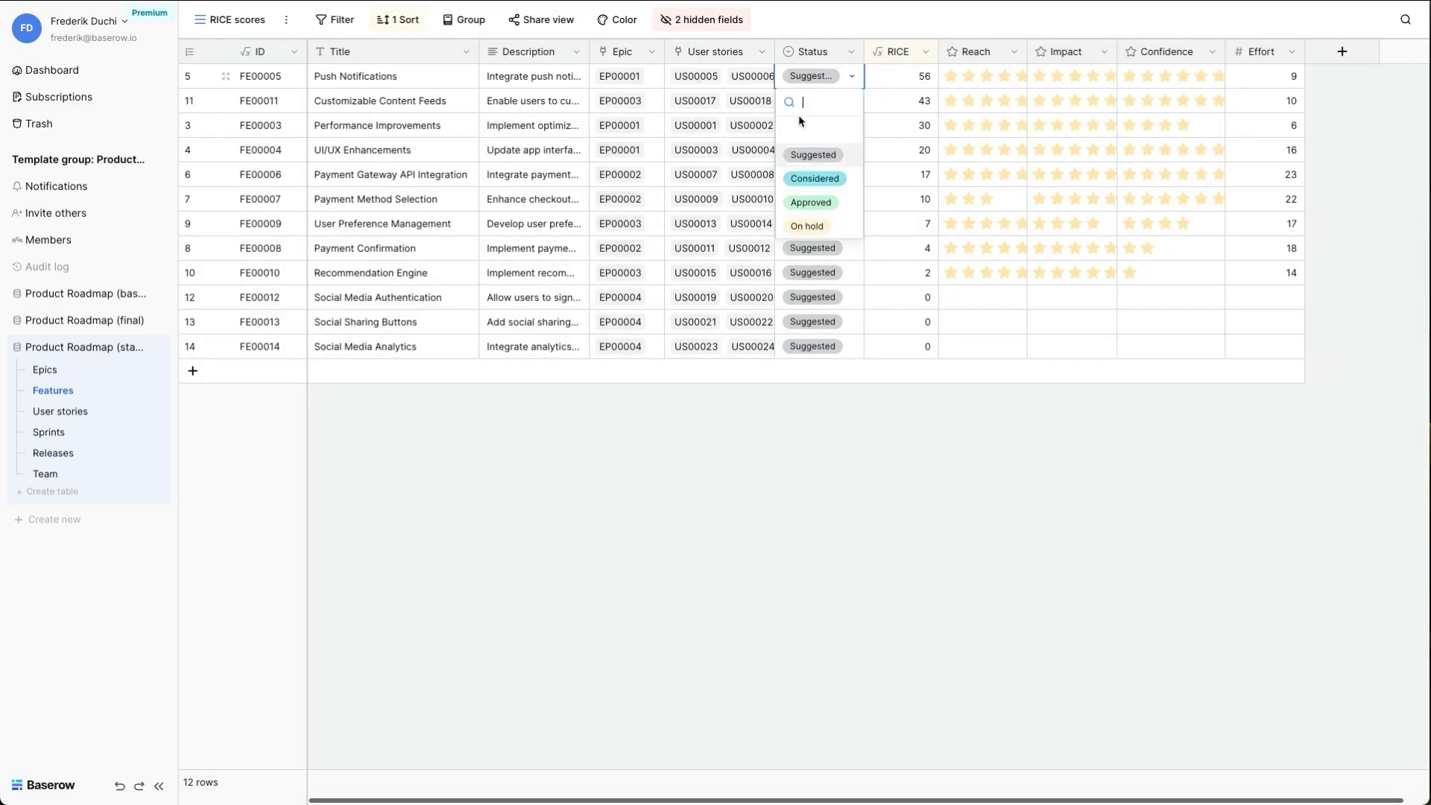
pyautogui.click(804, 200)
pyautogui.press('Down')
pyautogui.write('Approved')
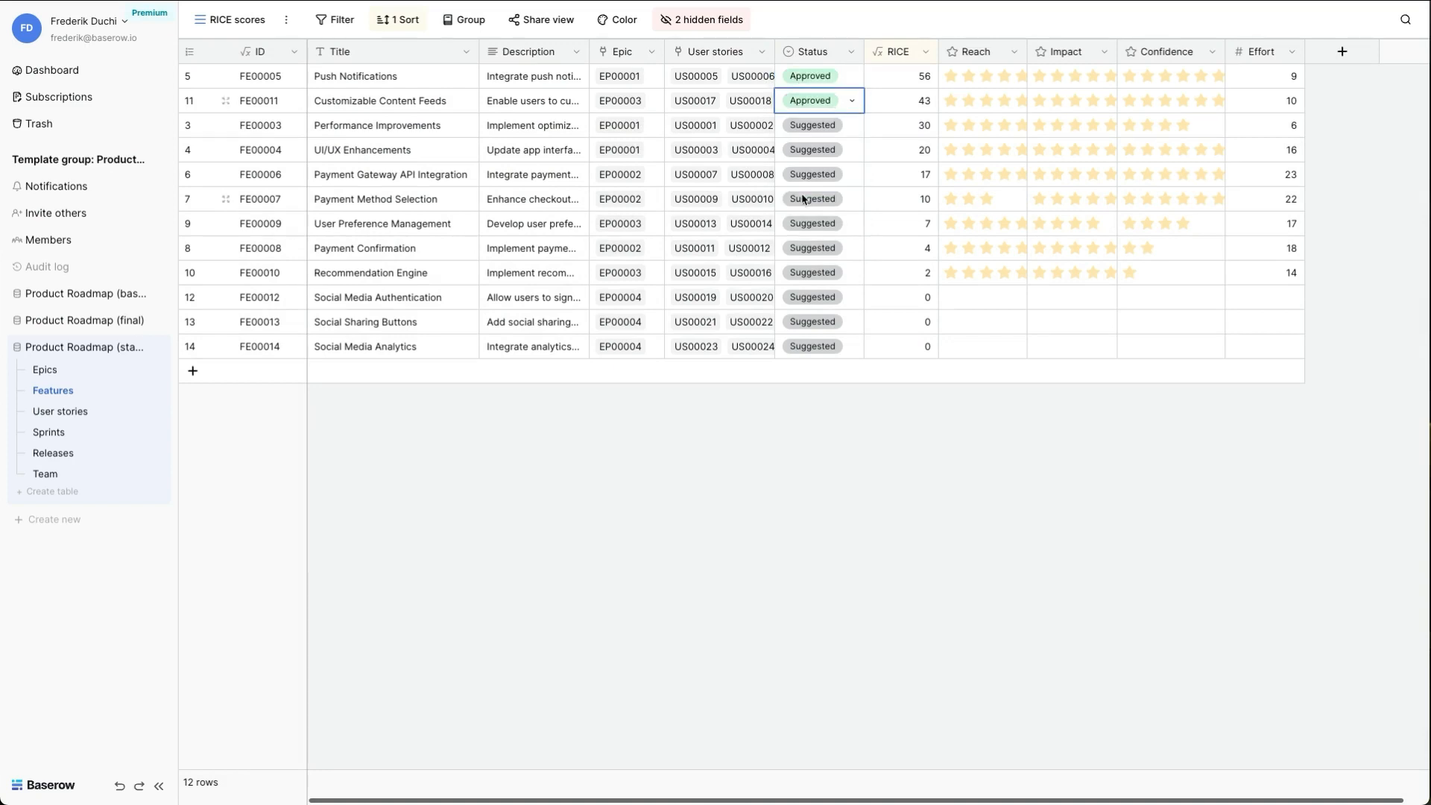
pyautogui.press('Down')
pyautogui.write('Approved')
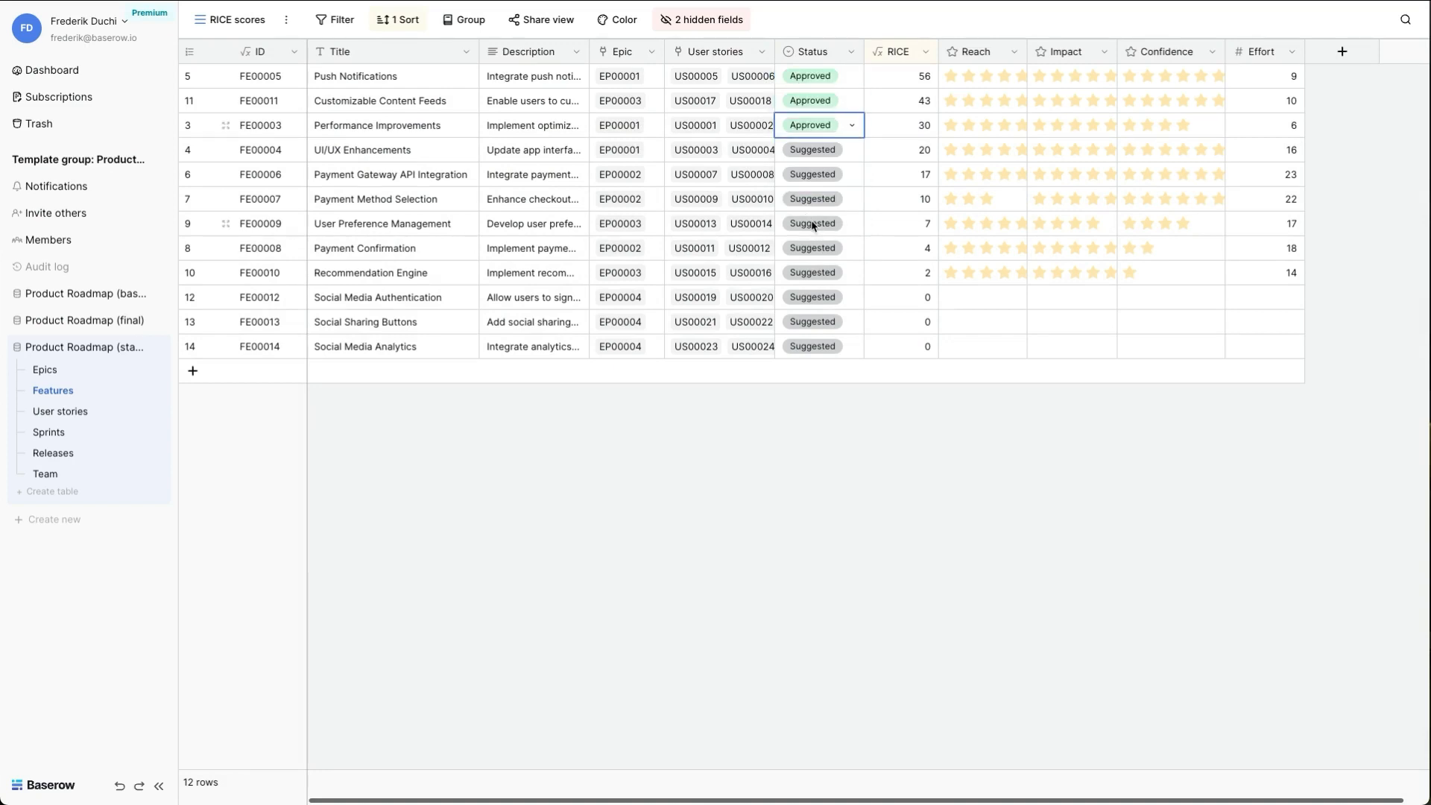
# - Set the status of User Preference Management, Payment Confirmation and Recommendation Engine to On hold
pyautogui.click(813, 225)
pyautogui.click(813, 224)
pyautogui.click(820, 376)
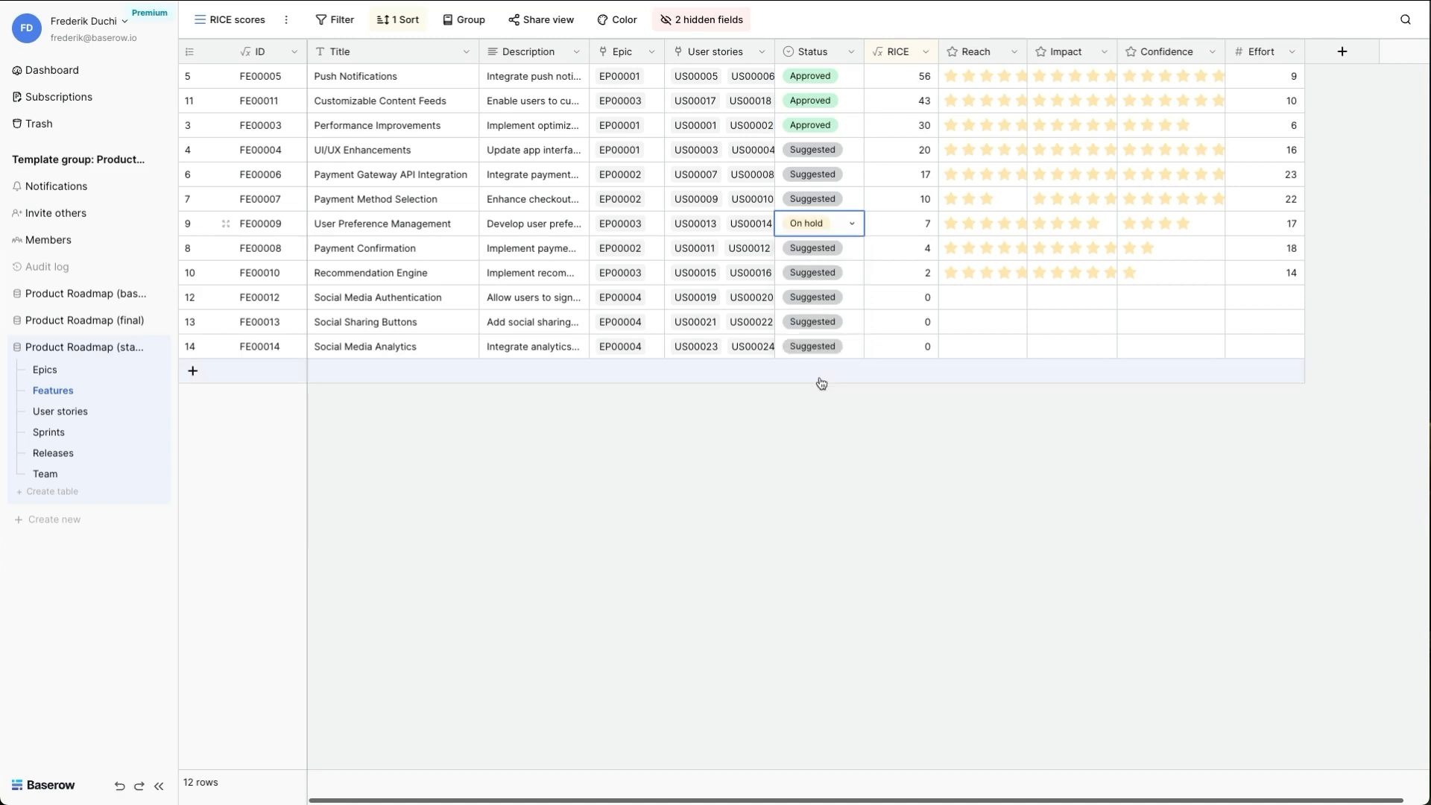
pyautogui.hotkey('ctrl', 'c')
pyautogui.press('Down')
pyautogui.hotkey('ctrl', 'v')
pyautogui.press('Down')
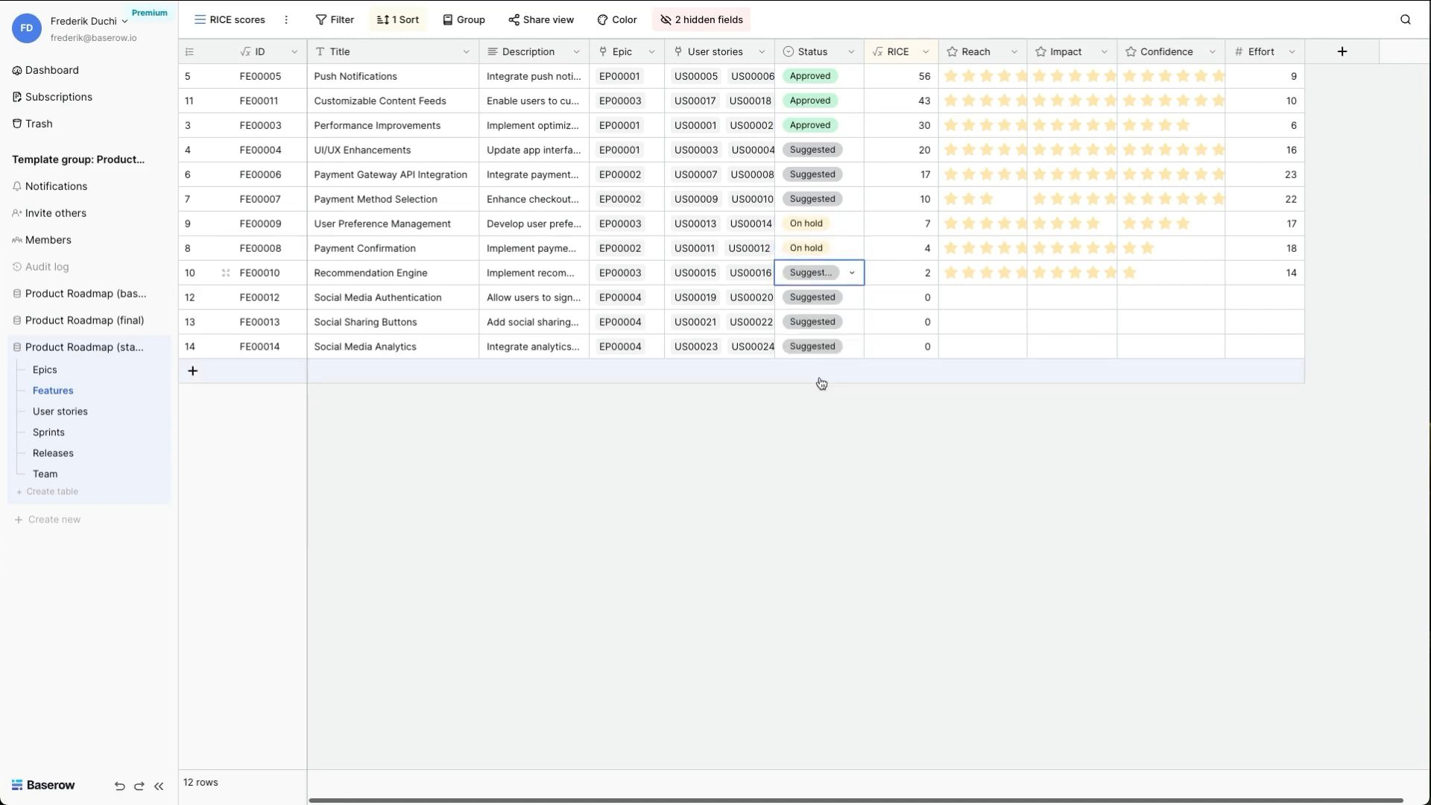
pyautogui.hotkey('ctrl', 'v')
# - Set the status of UI/UX Enhancements, Payment Gateway API Integration and Payment Method Selection to Considered
pyautogui.click(798, 147)
pyautogui.click(798, 147)
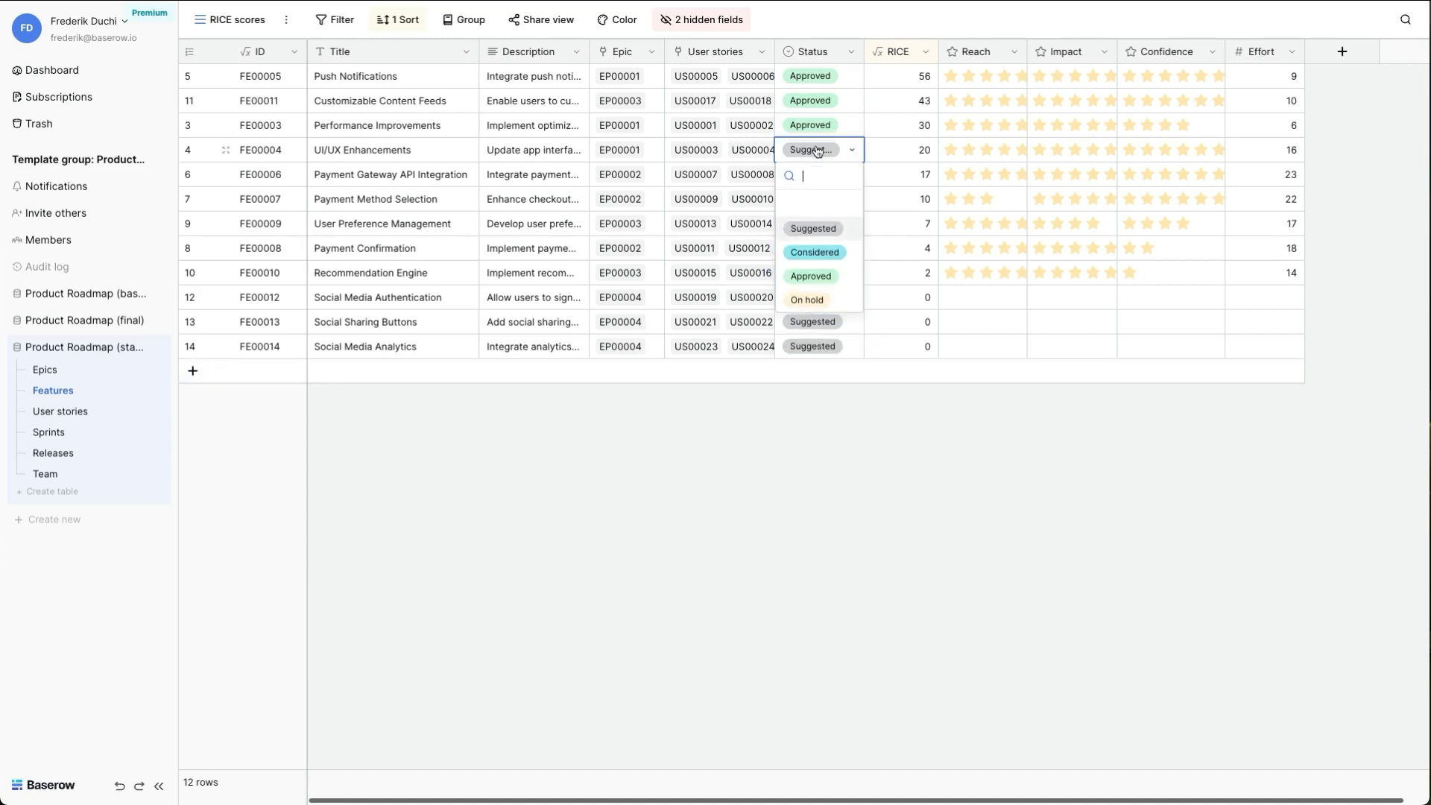
pyautogui.click(805, 261)
pyautogui.hotkey('ctrl', 'c')
pyautogui.press('Down')
pyautogui.hotkey('ctrl', 'v')
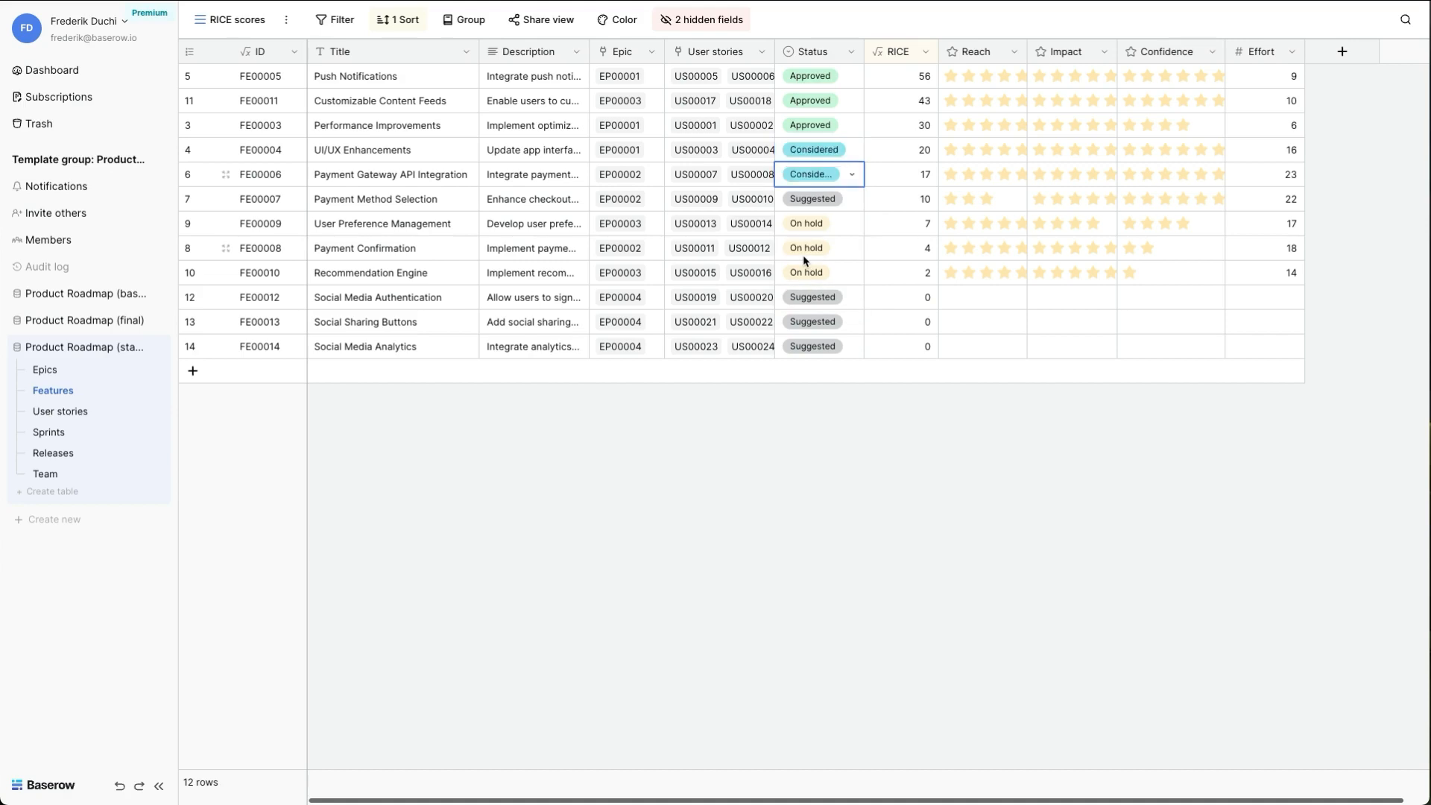
pyautogui.press('Down')
pyautogui.hotkey('ctrl', 'v')
pyautogui.click(833, 537)
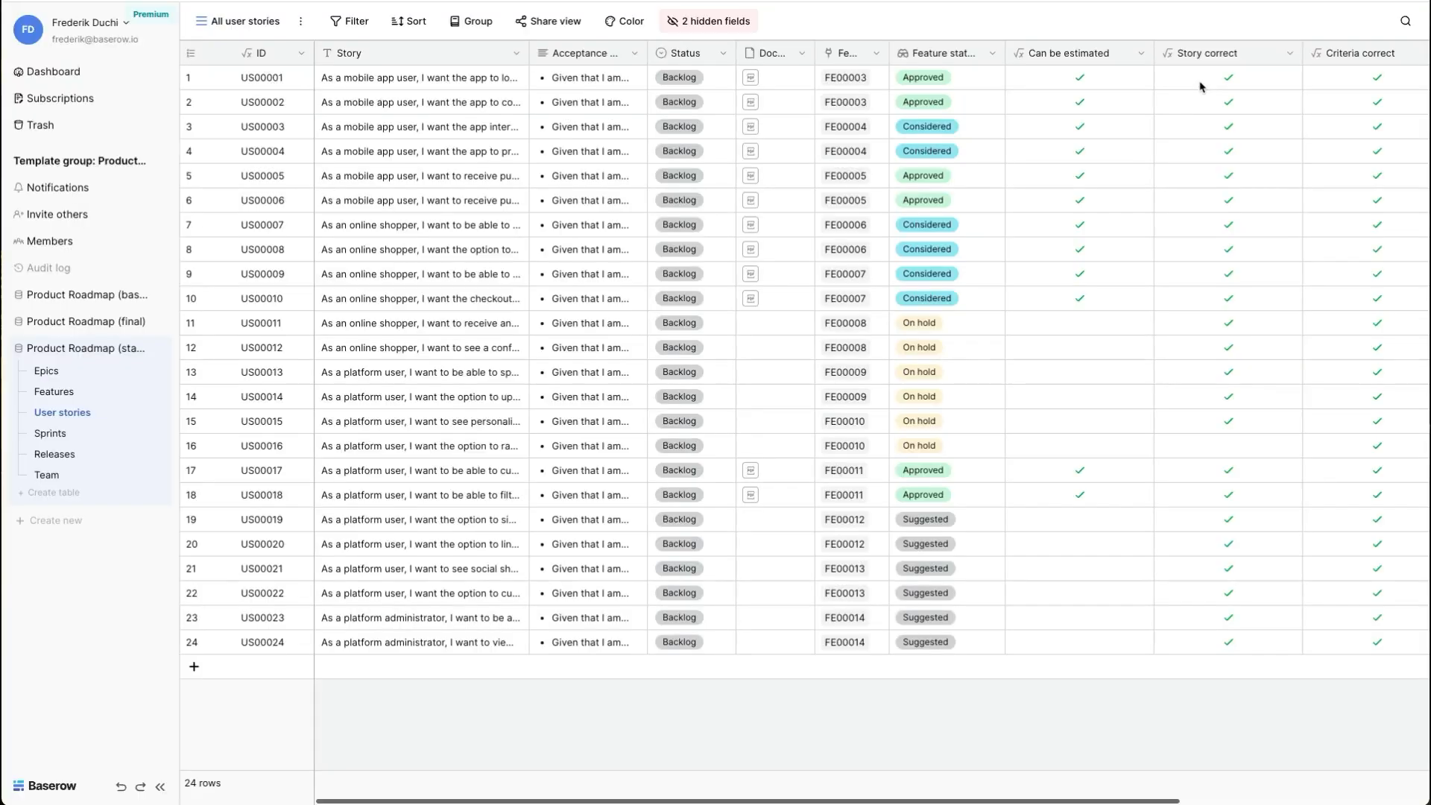
# - Review the check fields of the first user story and inspect the formula behind the Story correct field
pyautogui.click(1200, 86)
pyautogui.hscroll(3, 1200, 86)
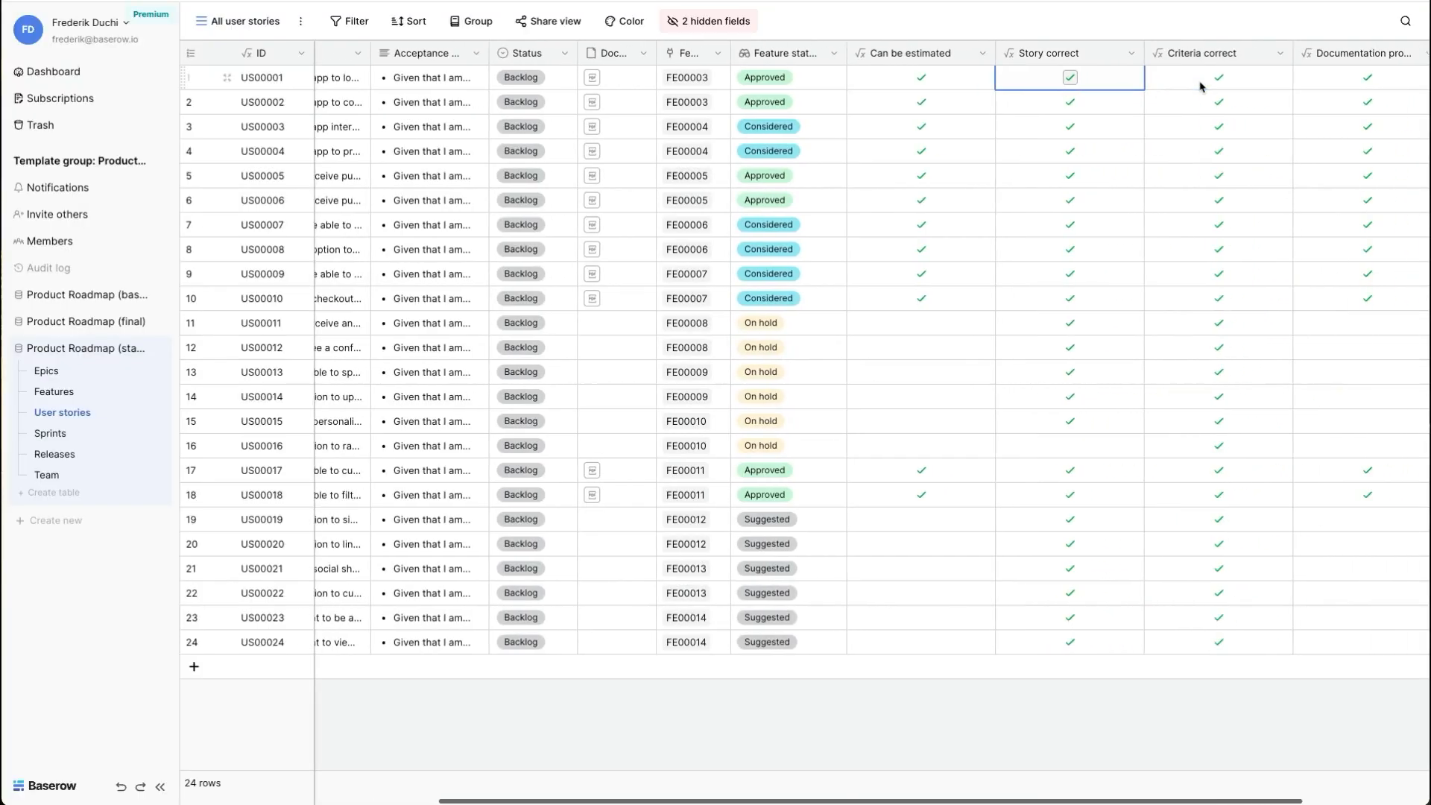
pyautogui.hscroll(2, 1201, 86)
pyautogui.keyDown('shift'); pyautogui.click(1234, 85); pyautogui.keyUp('shift')
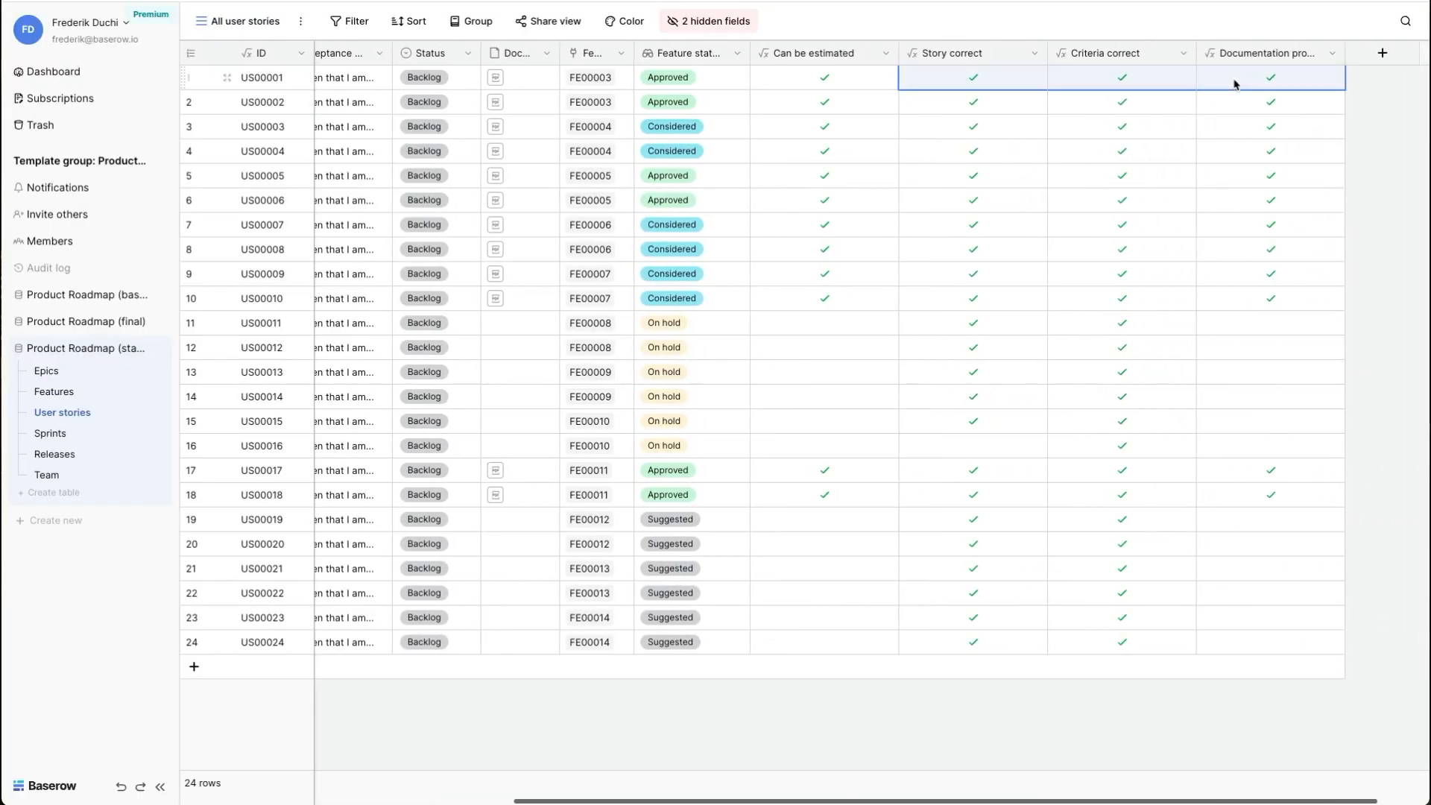
pyautogui.click(1034, 53)
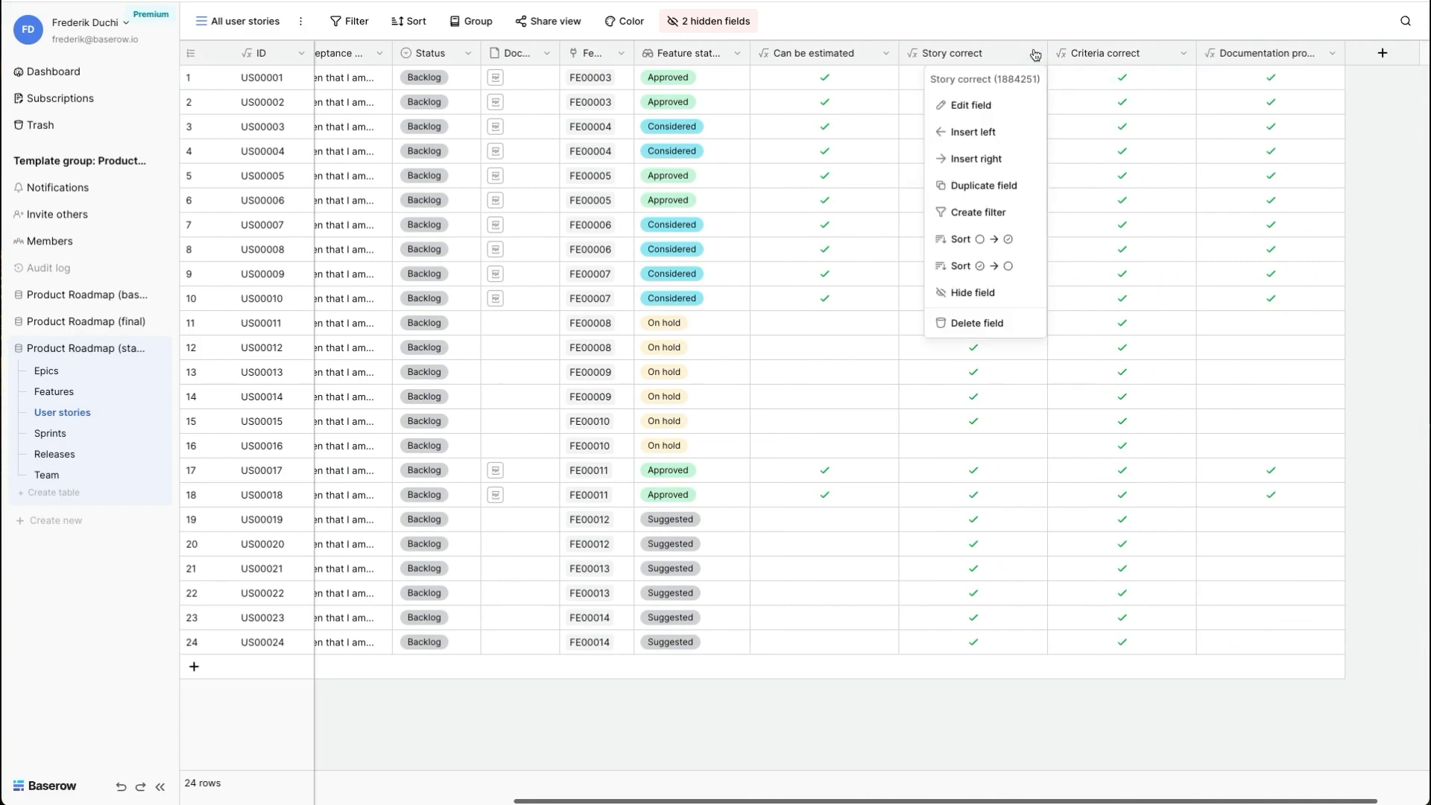
pyautogui.click(1001, 105)
pyautogui.click(1023, 249)
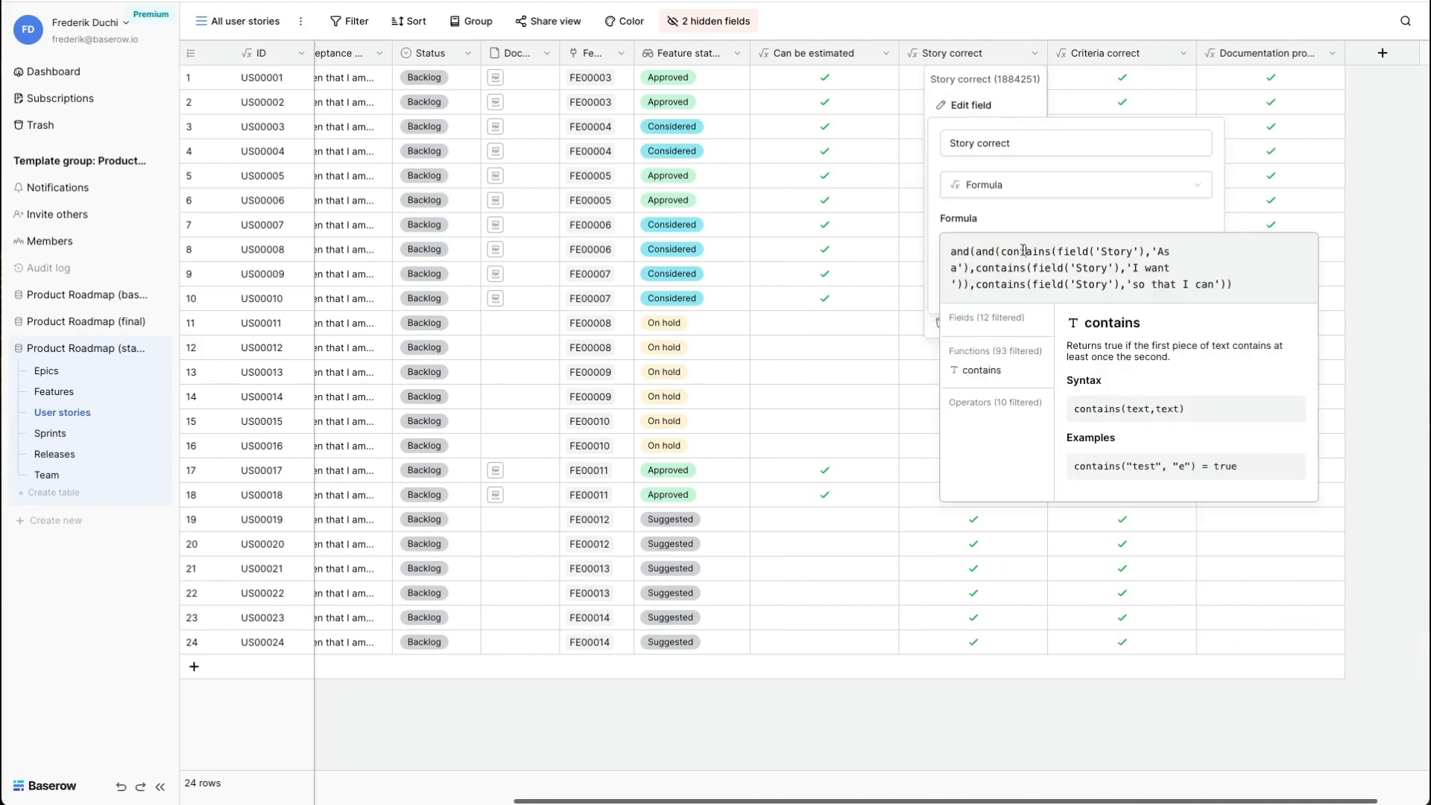
pyautogui.doubleClick(1023, 250)
pyautogui.doubleClick(984, 251)
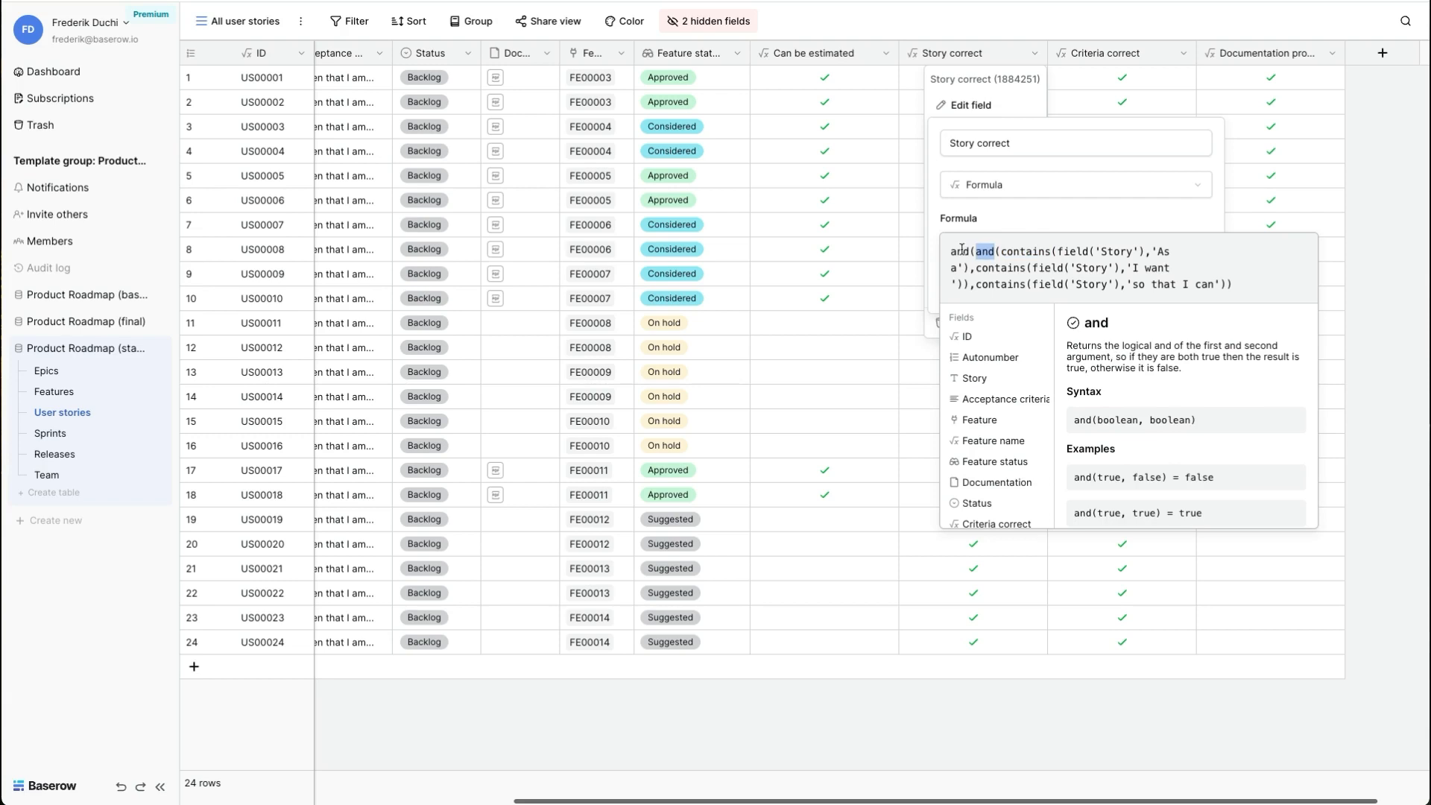
pyautogui.click(962, 248)
pyautogui.click(1236, 134)
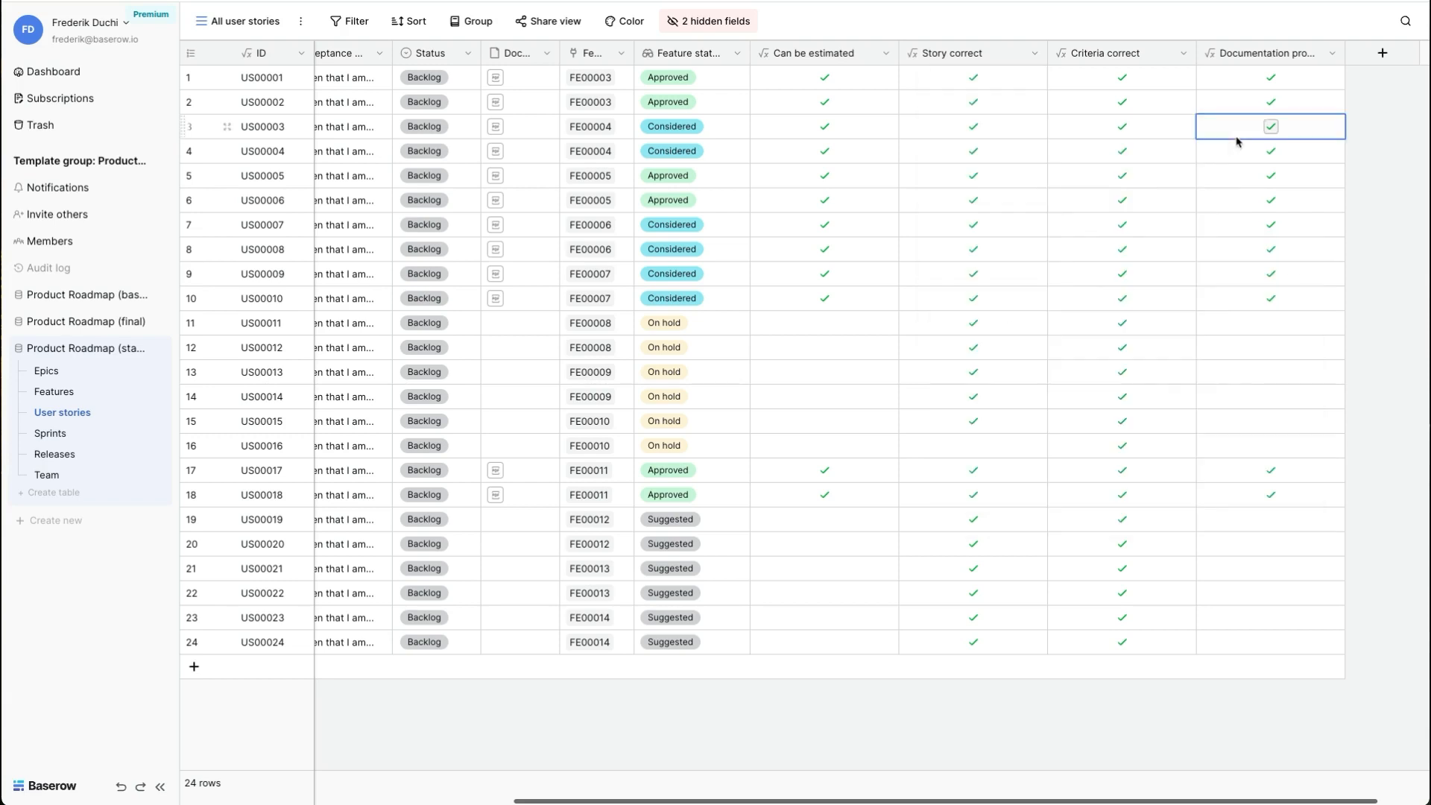
# - Inspect the formula behind the Documentation provided field without changing it
pyautogui.click(1332, 53)
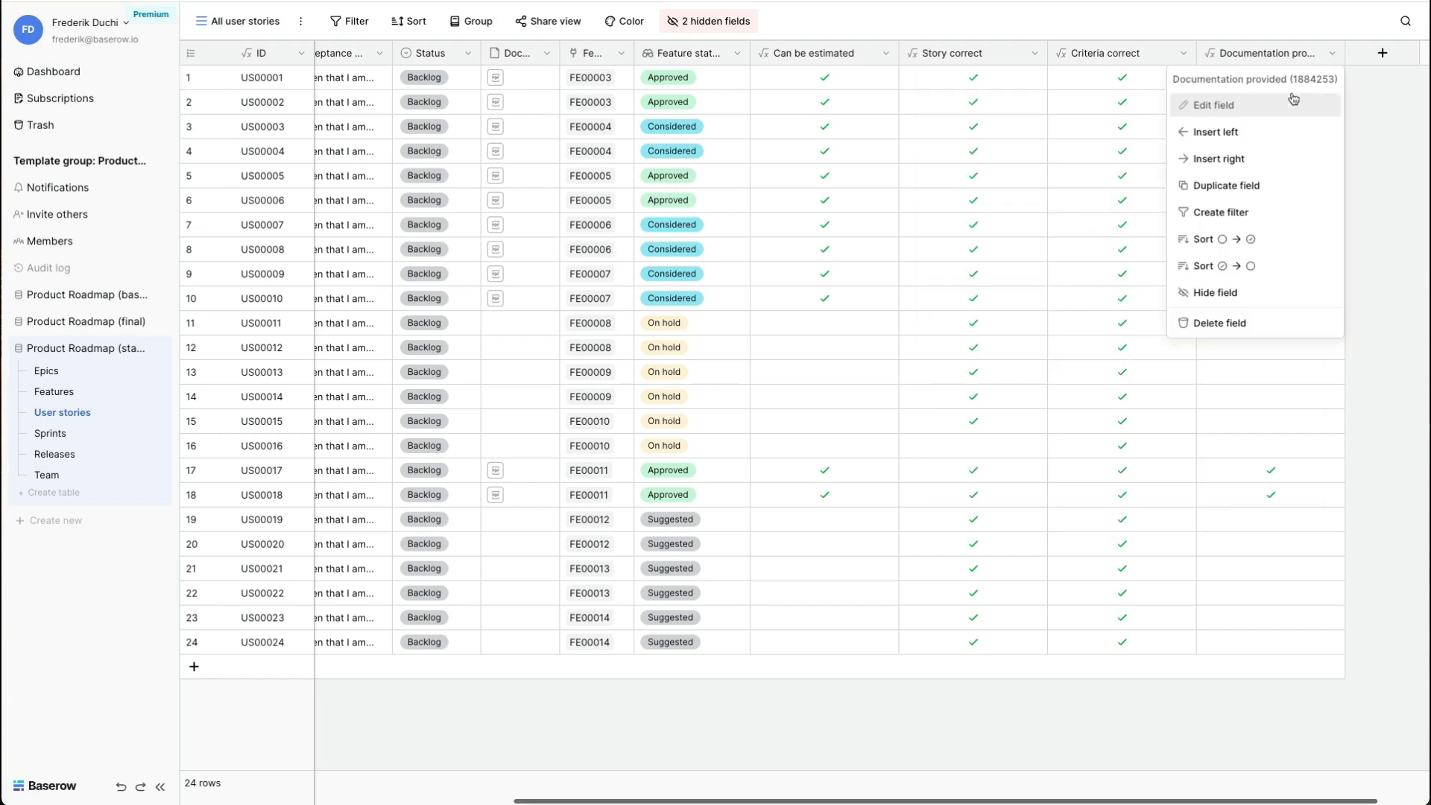
pyautogui.click(1293, 101)
pyautogui.click(1113, 256)
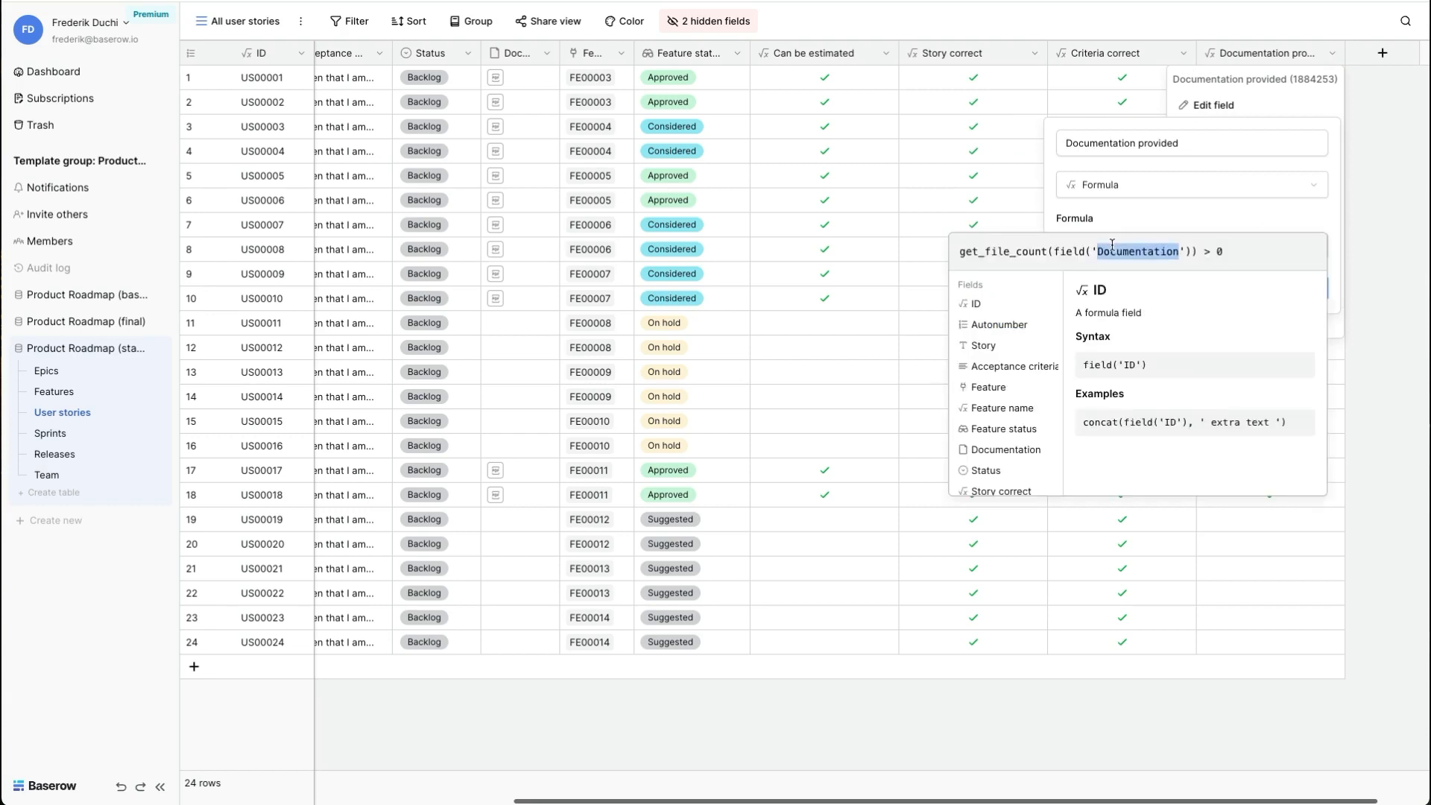
pyautogui.click(1051, 251)
pyautogui.click(1040, 195)
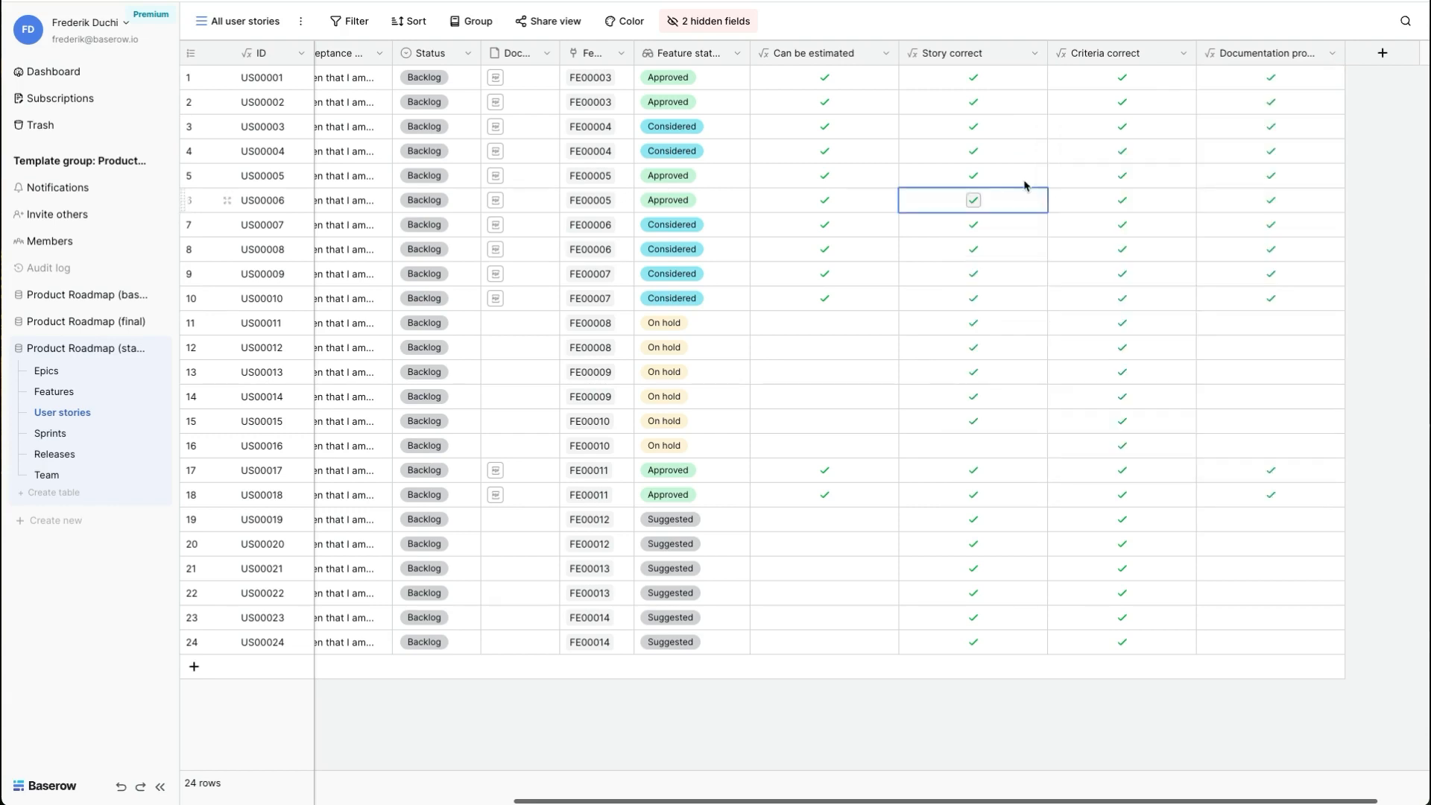
# - Inspect the formula behind the Can be estimated field without changing it
pyautogui.click(886, 55)
pyautogui.click(837, 105)
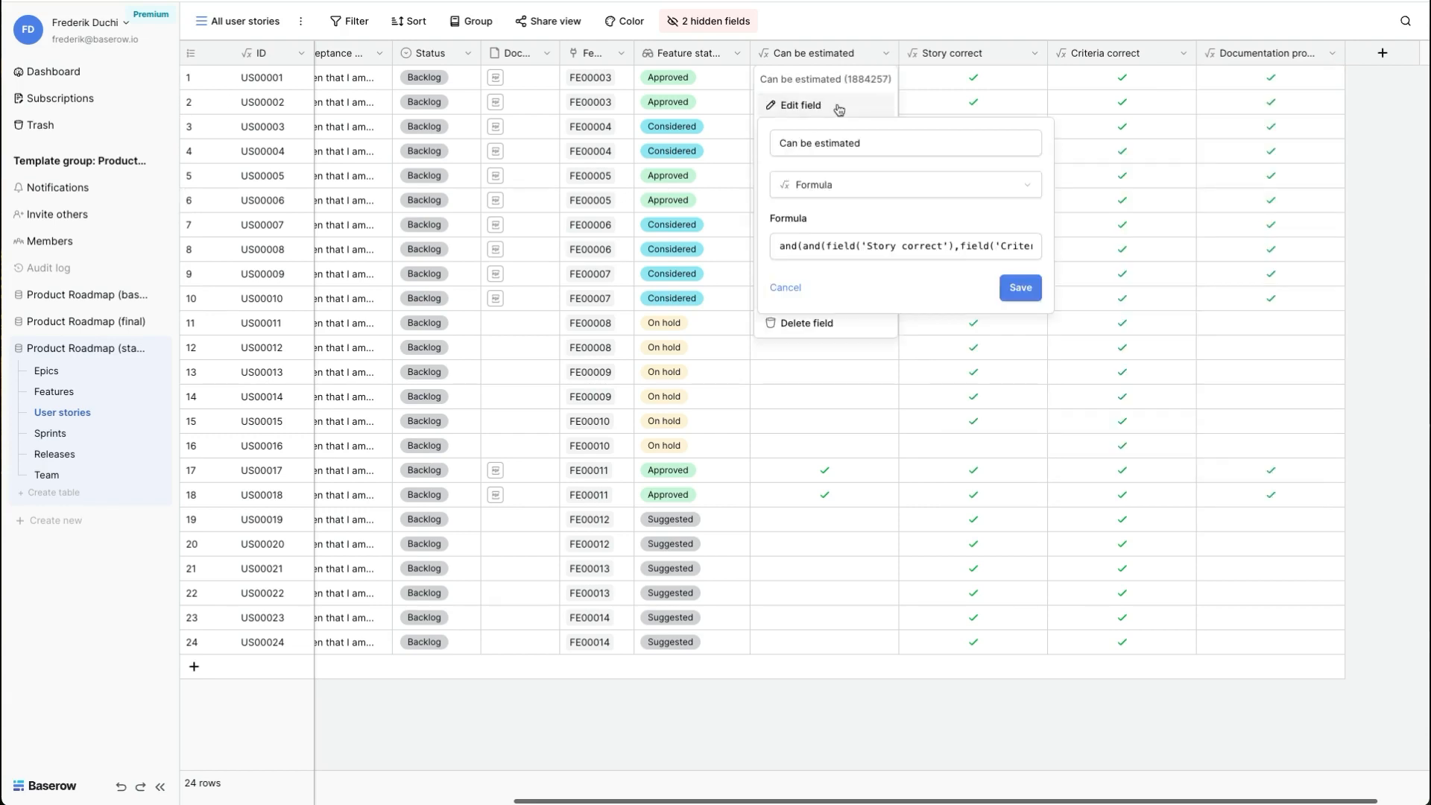
pyautogui.click(817, 246)
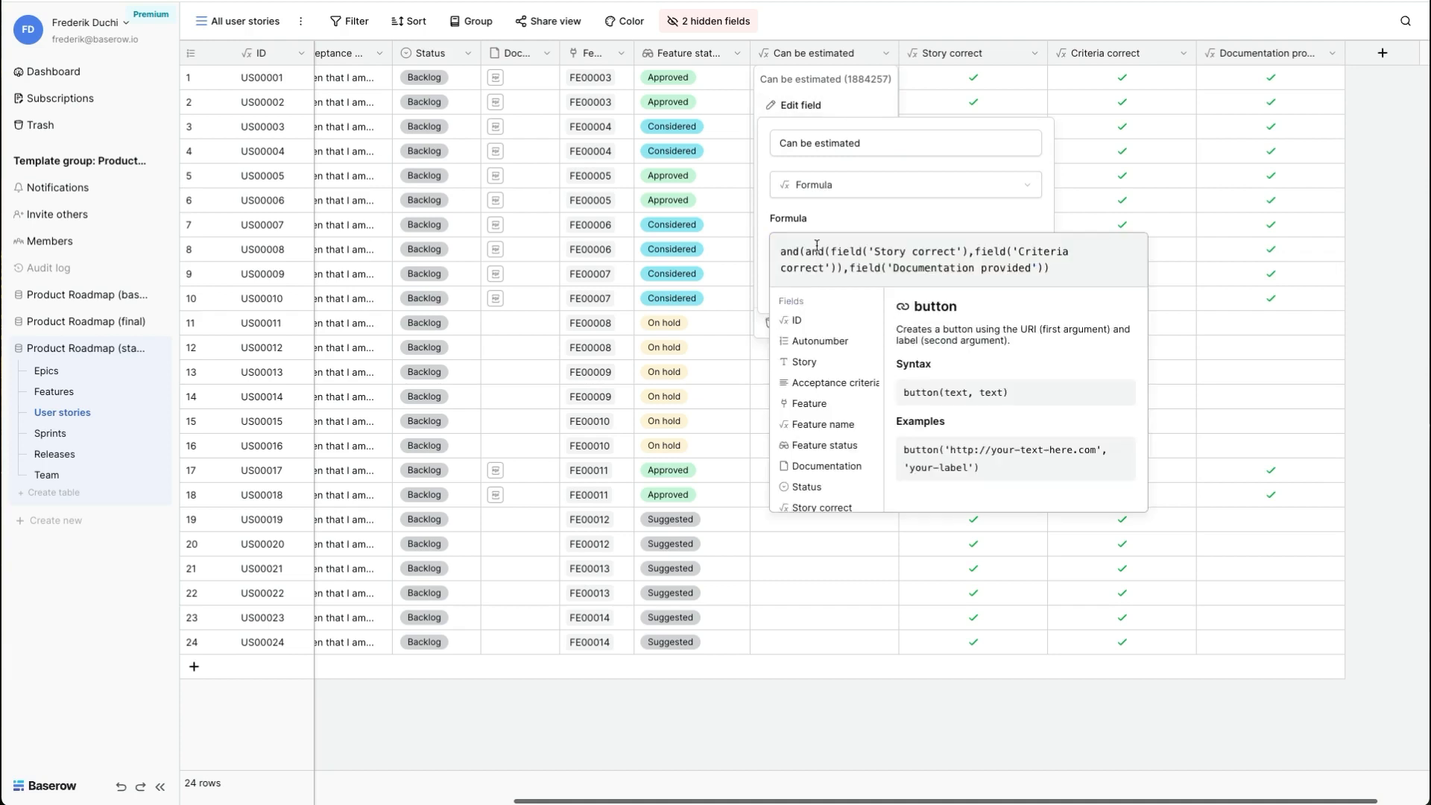
pyautogui.click(1067, 101)
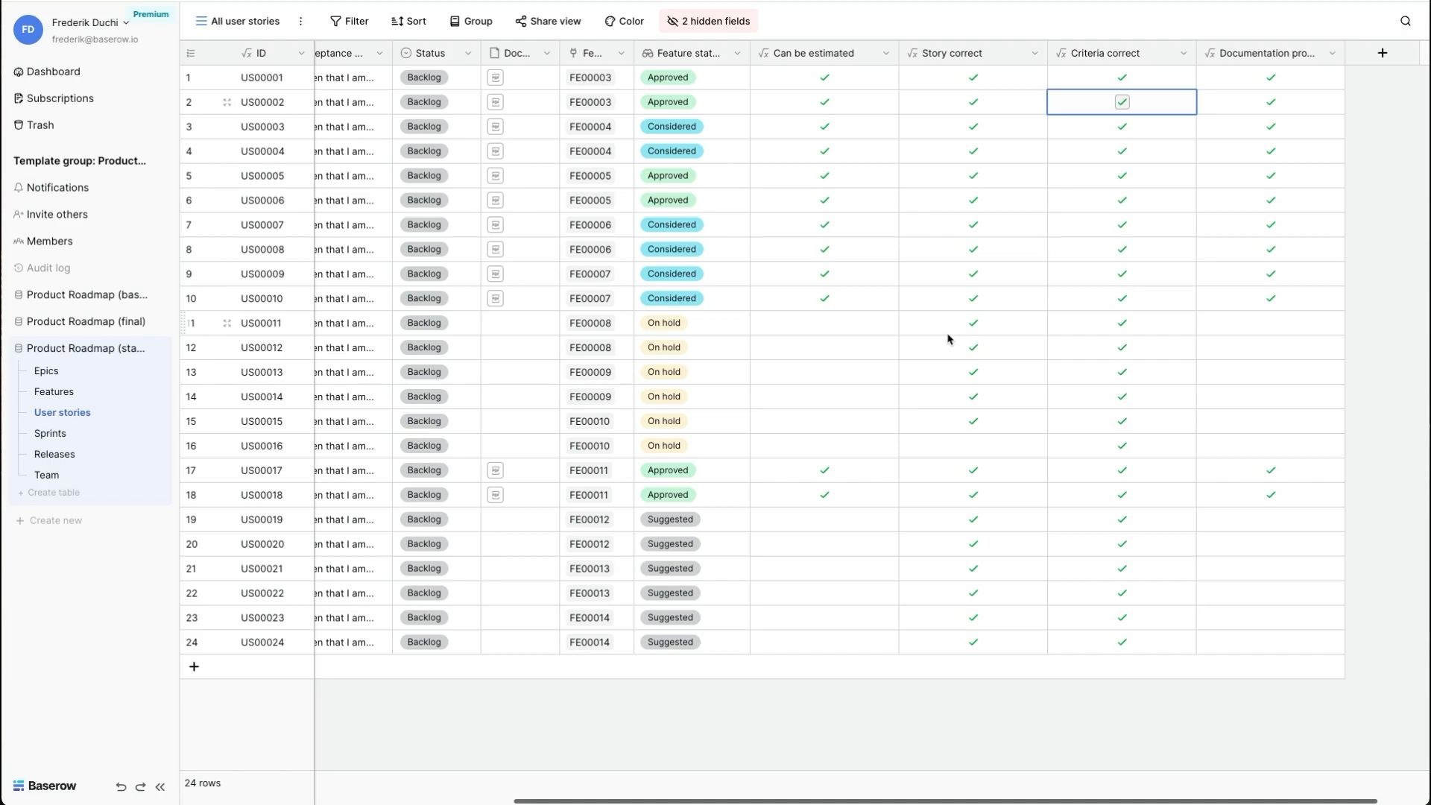
# - Switch the User stories table to the view "All user stories grouped by feature"
pyautogui.hscroll(-5, 948, 339)
pyautogui.click(239, 18)
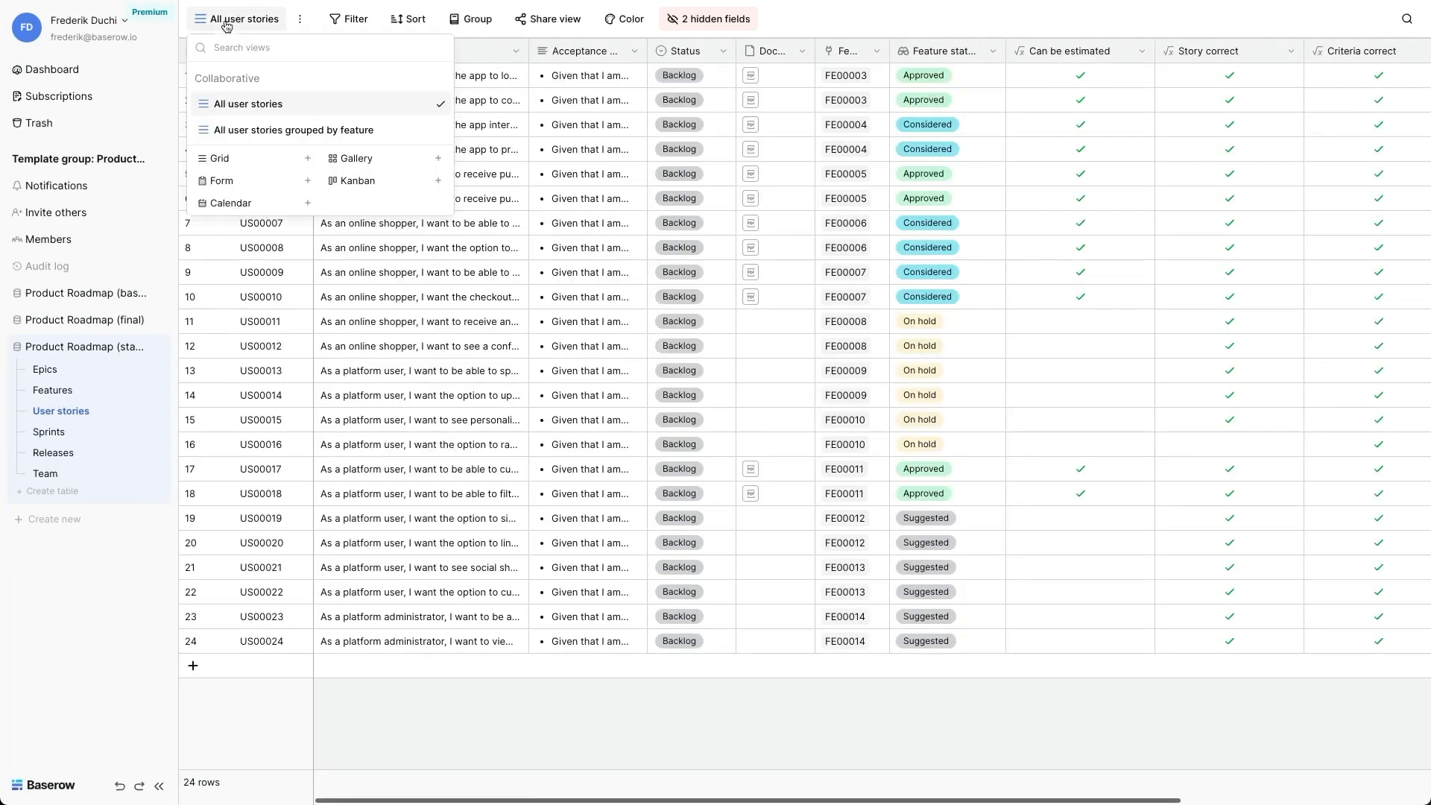
pyautogui.click(252, 131)
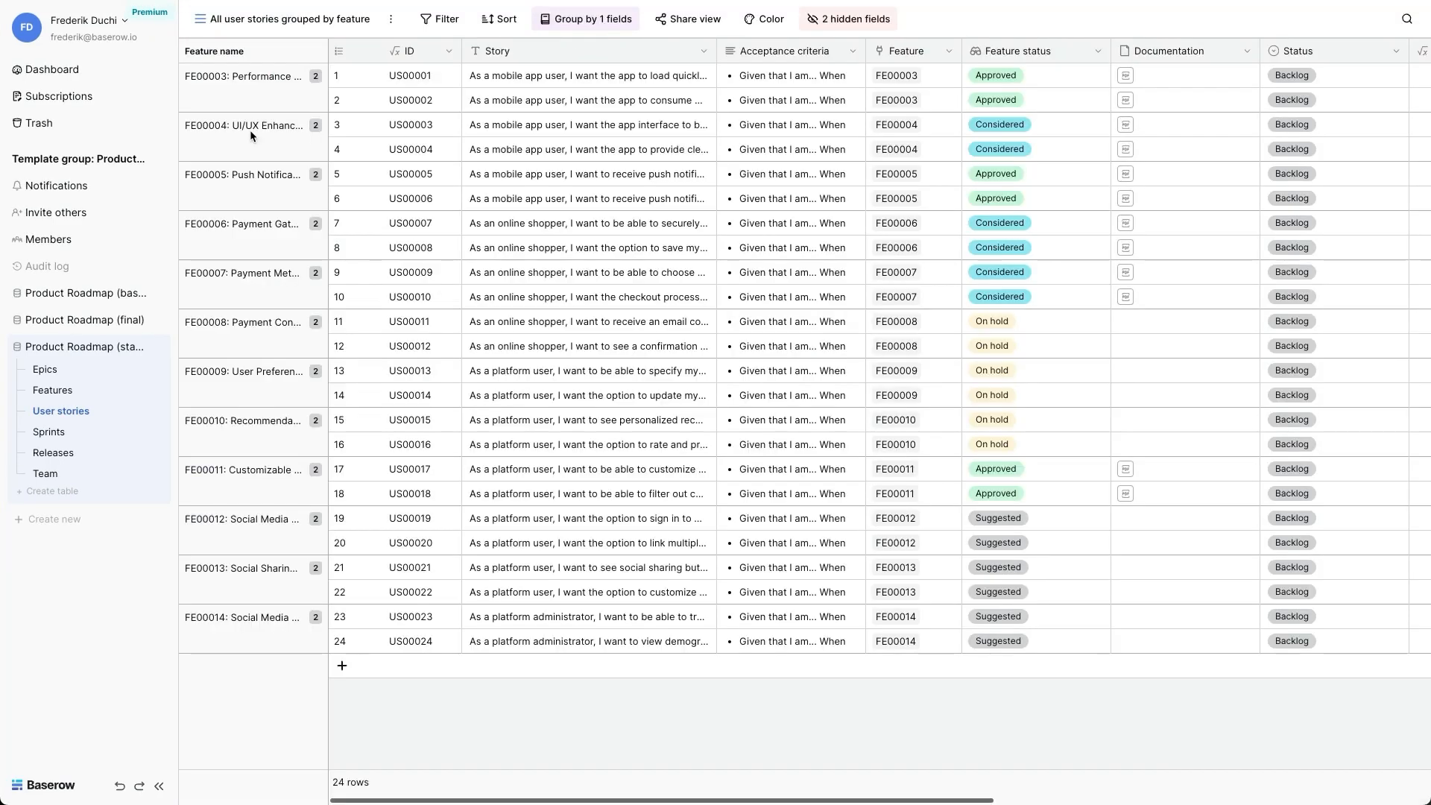
# - Insert a lookup field named "Feature effort" before the Feature field, looking up Effort through the Feature link
pyautogui.click(945, 53)
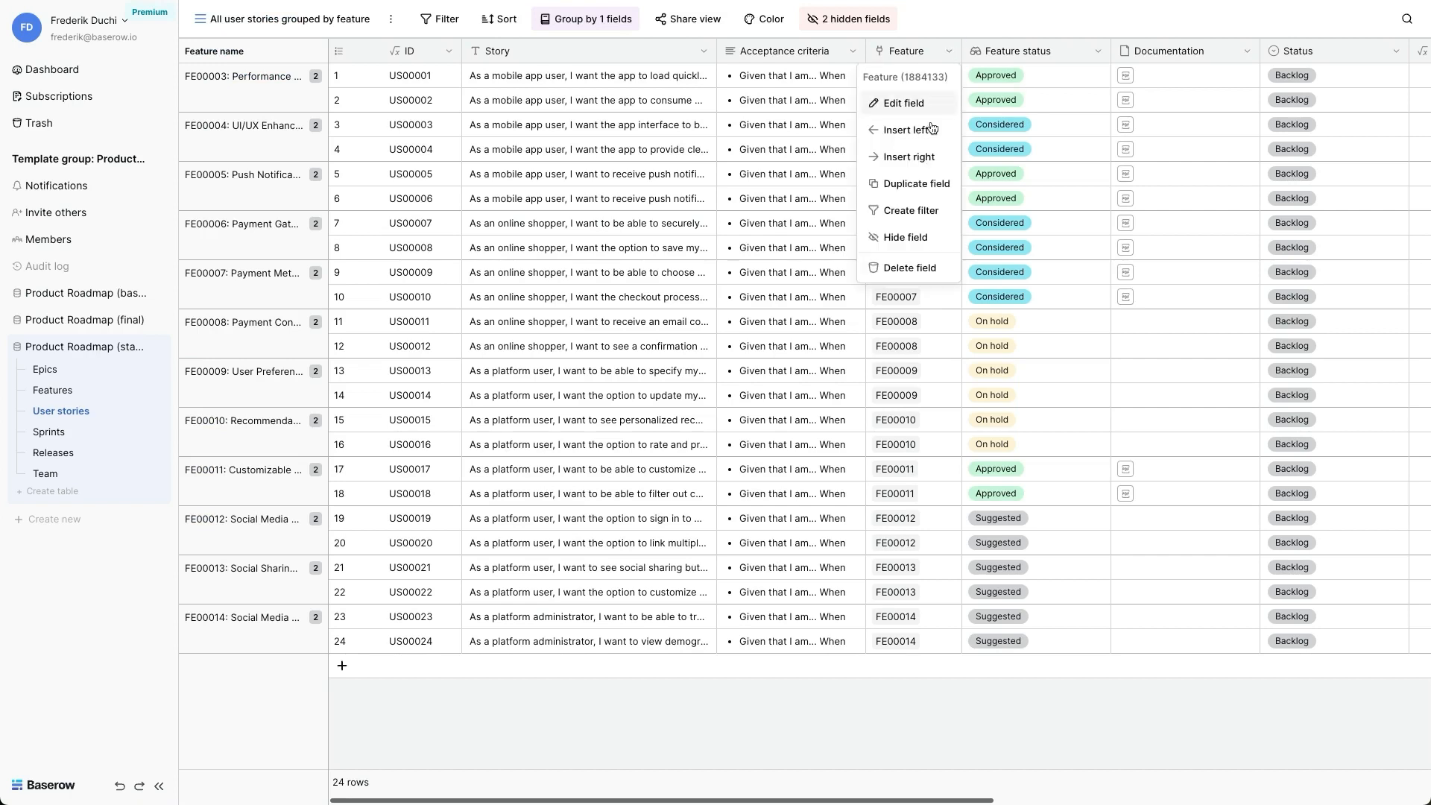
pyautogui.click(906, 131)
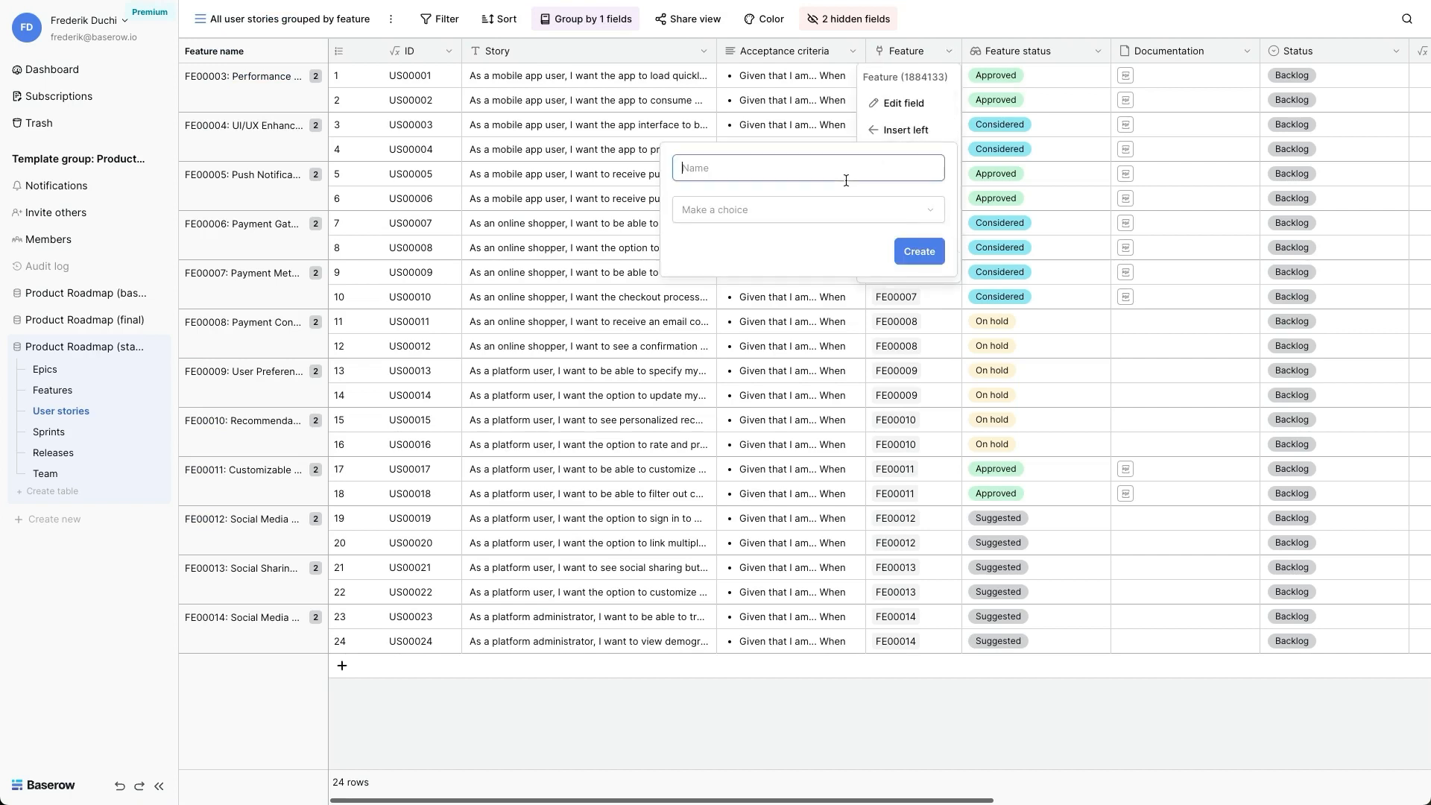
pyautogui.write('Feature effort')
pyautogui.click(822, 221)
pyautogui.scroll(-3, 796, 615)
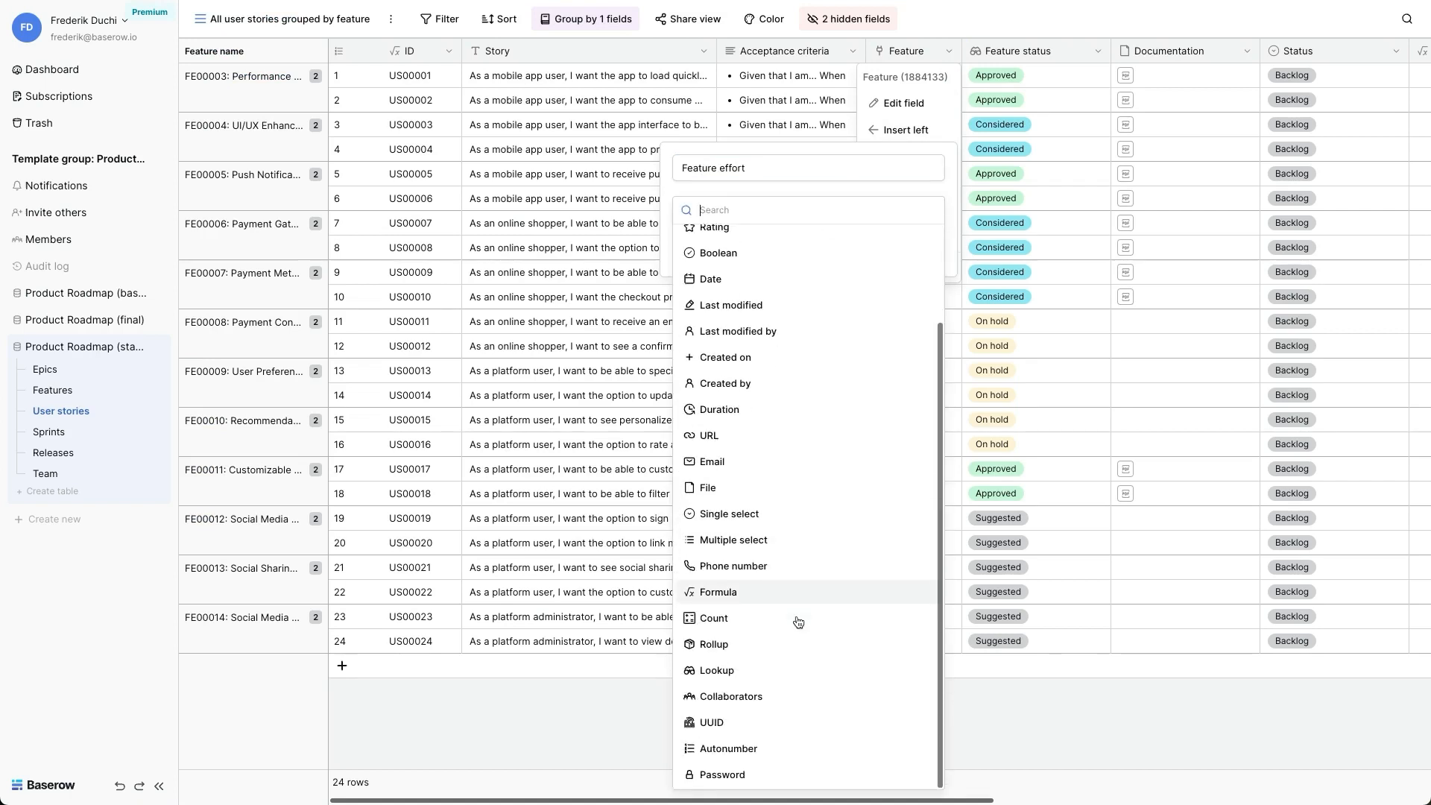
pyautogui.click(750, 680)
pyautogui.click(805, 271)
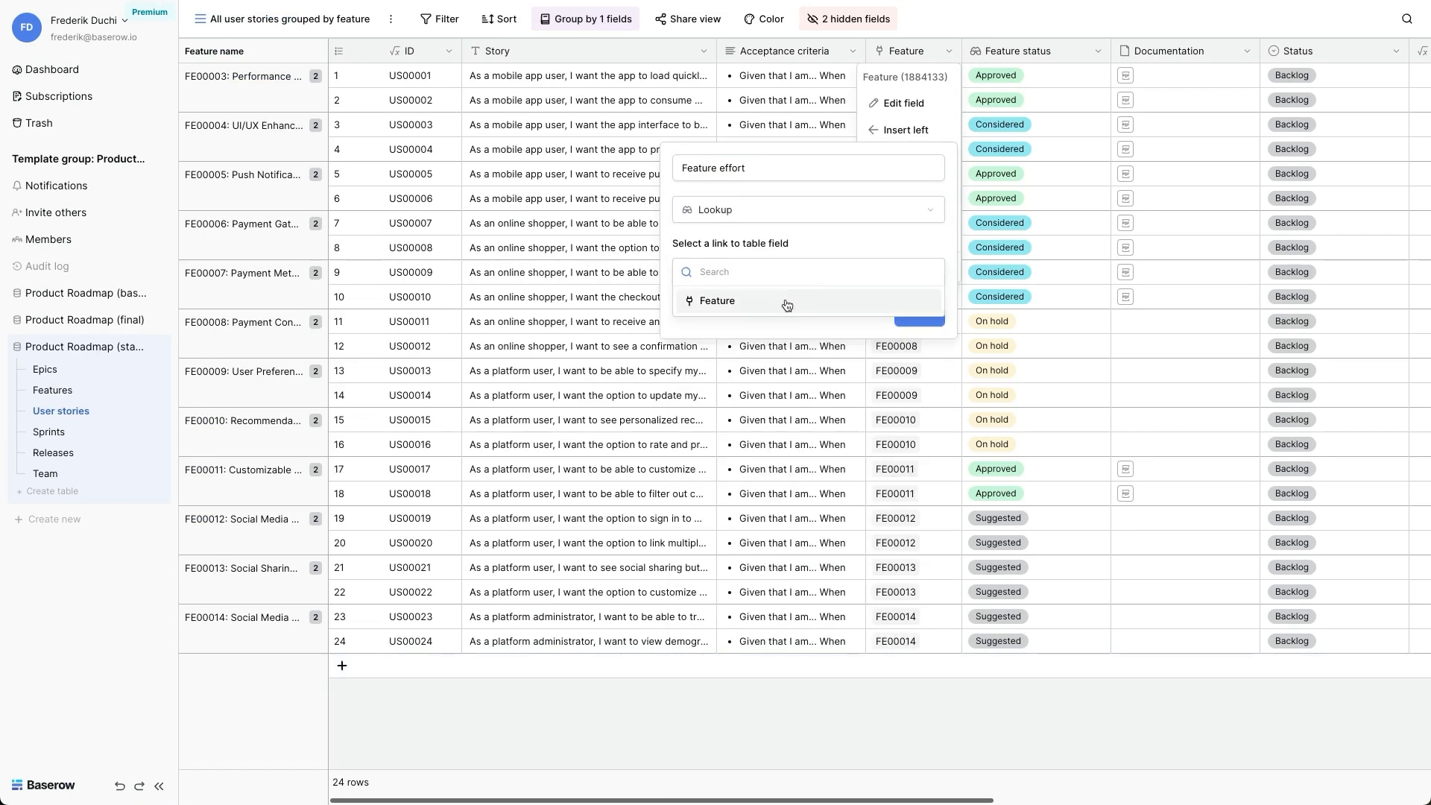
pyautogui.click(785, 298)
pyautogui.click(784, 333)
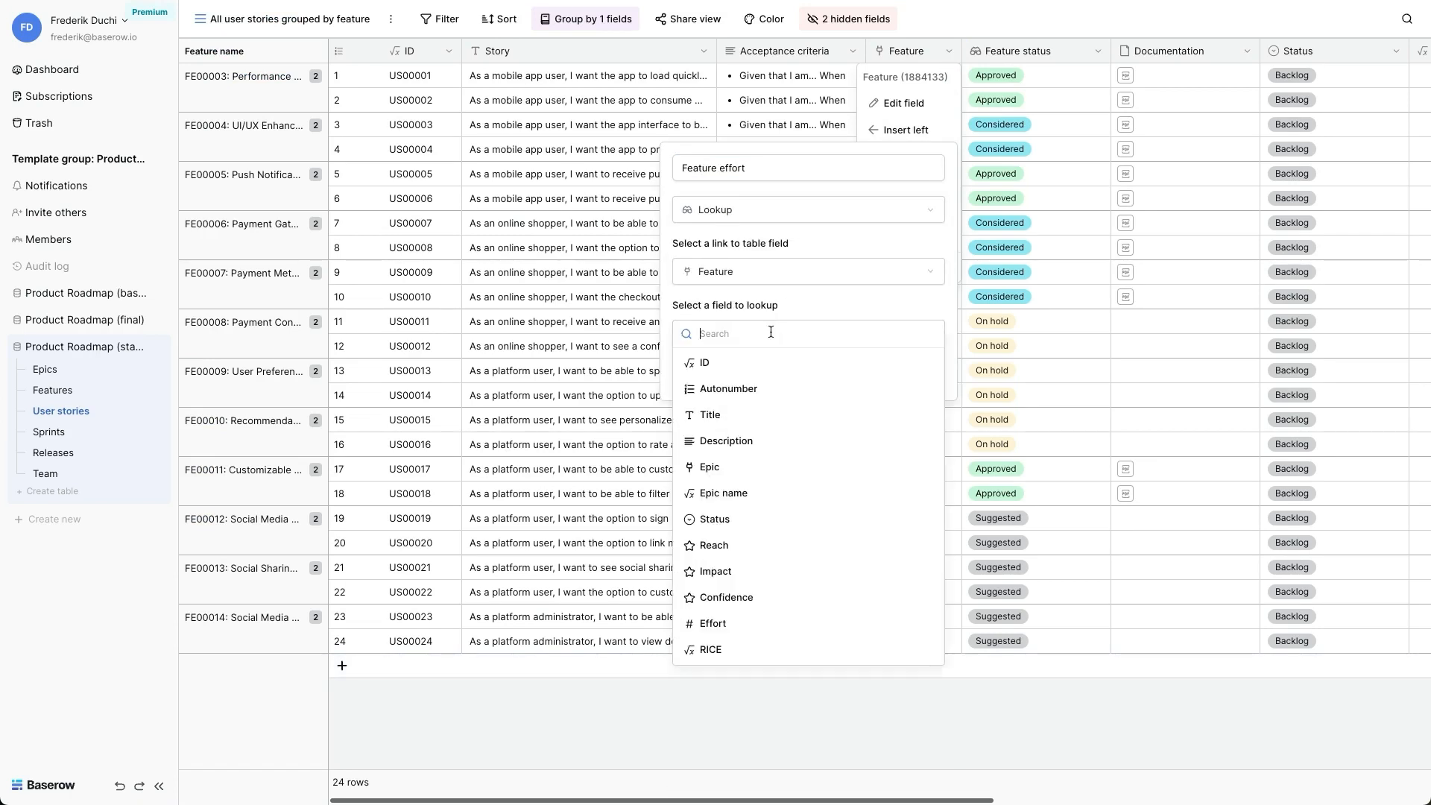
pyautogui.click(757, 625)
pyautogui.click(920, 439)
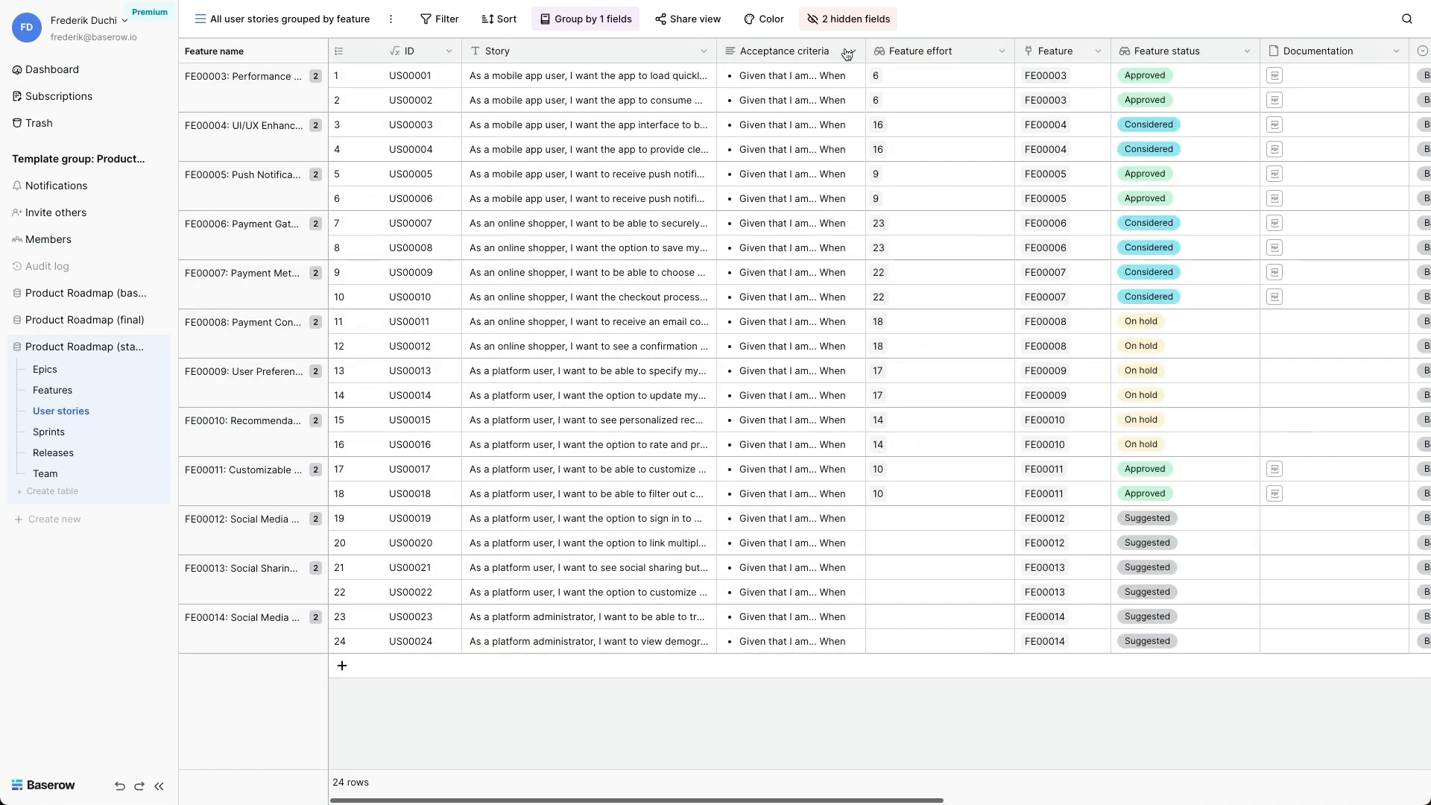
# - Insert a number field named "Estimated work" with 0 decimal places directly after Acceptance criteria, and select its cell for the first story
pyautogui.click(847, 53)
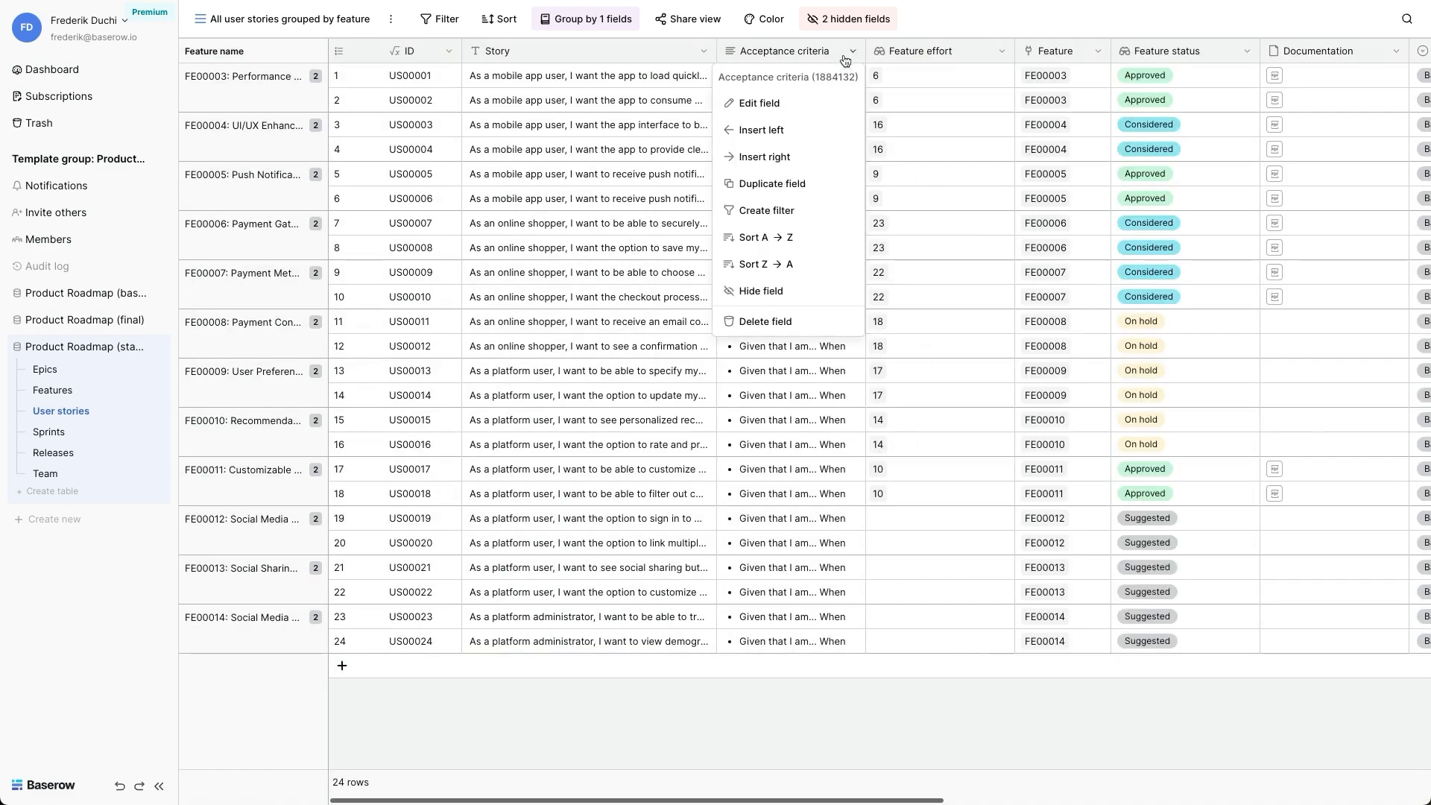
pyautogui.click(768, 157)
pyautogui.click(782, 198)
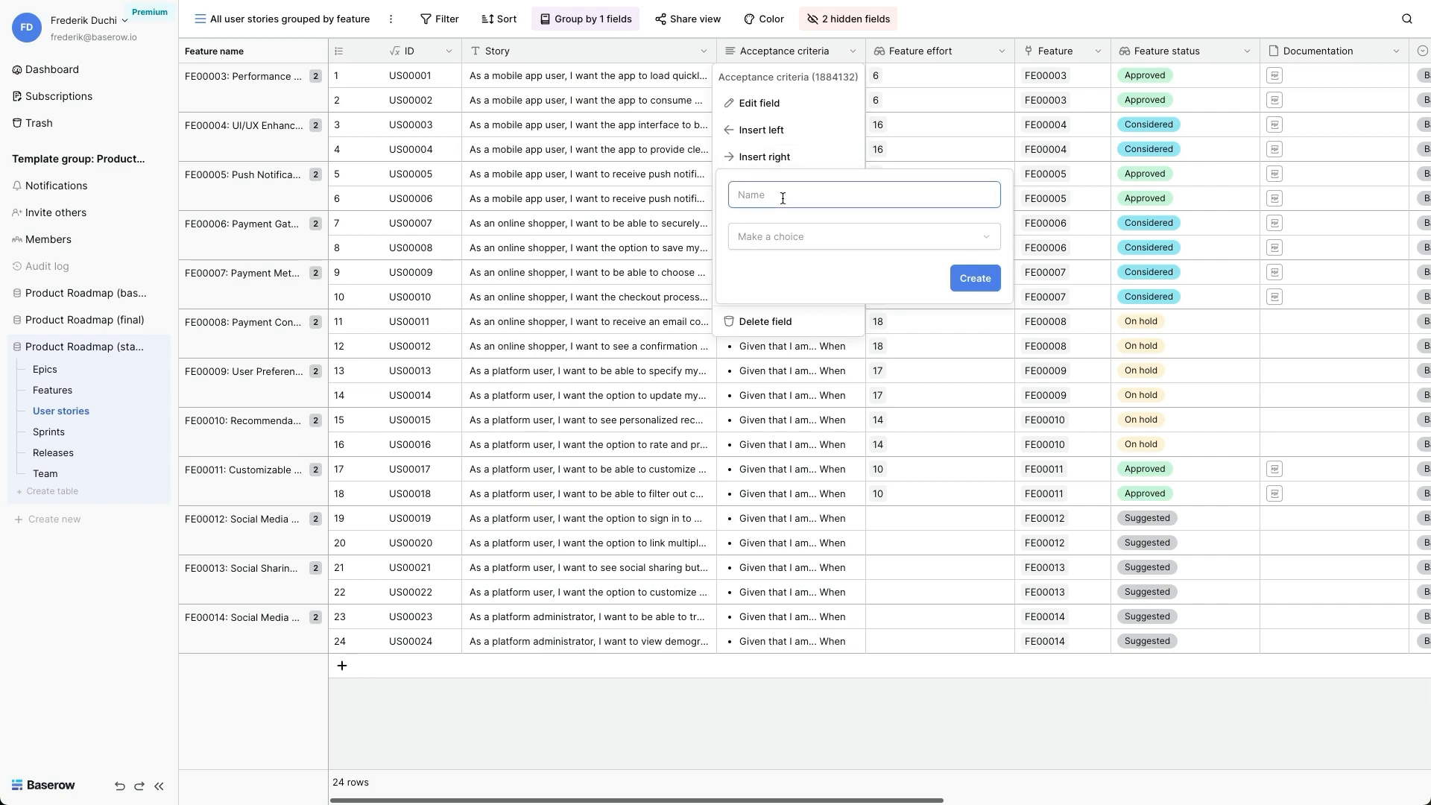
pyautogui.write('Estimated work')
pyautogui.click(789, 243)
pyautogui.click(783, 344)
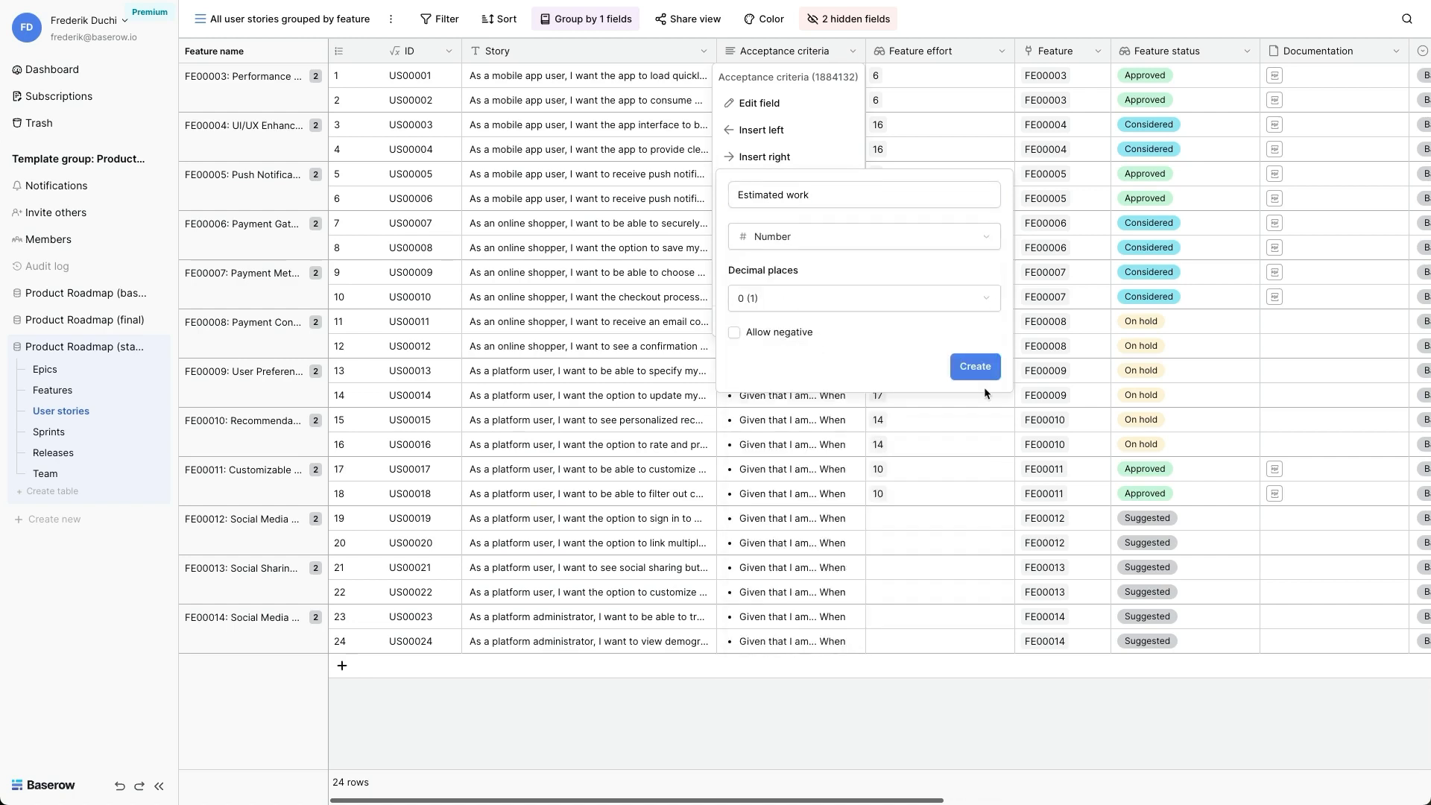
pyautogui.click(976, 367)
pyautogui.click(915, 72)
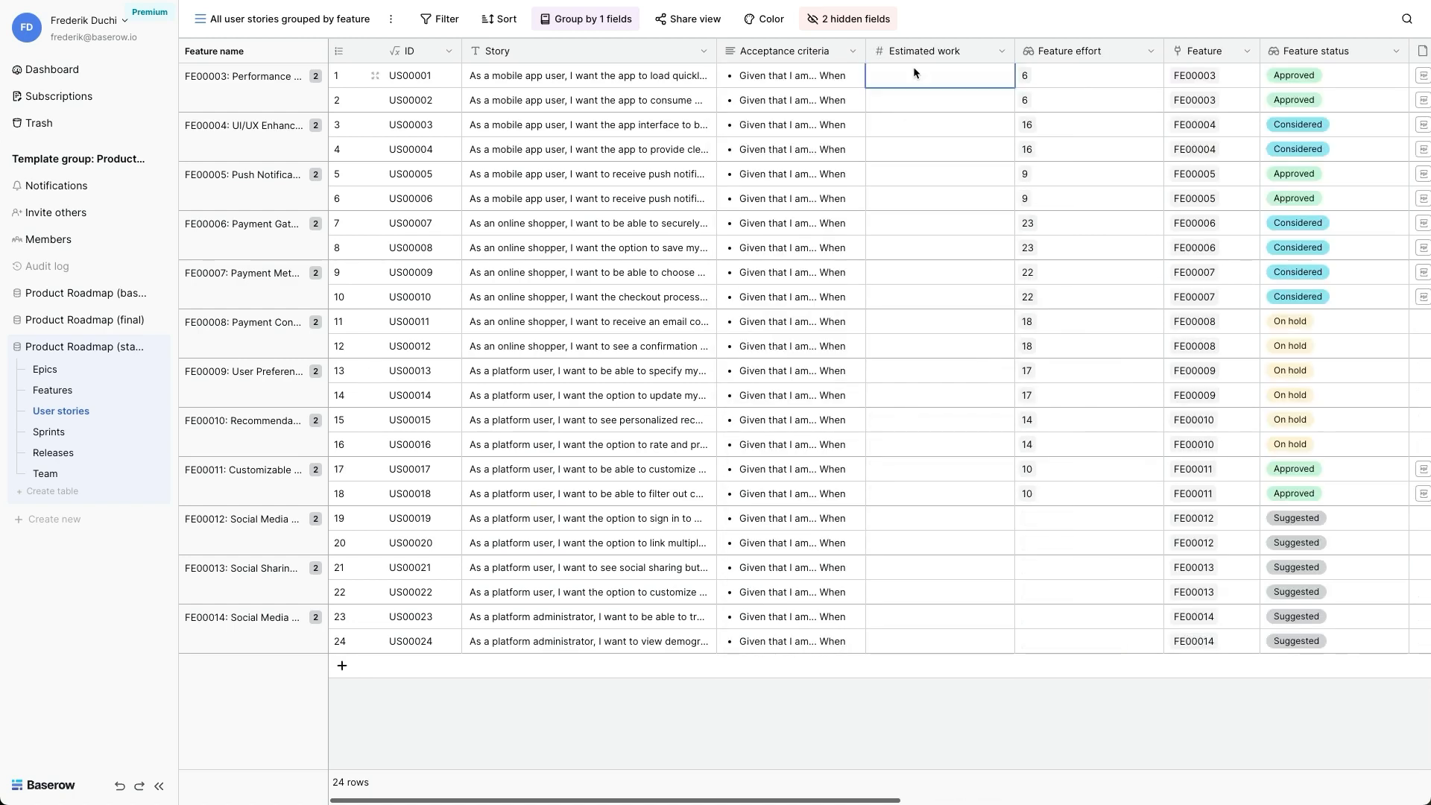
# - Paste the estimates 4, 3, 9, 7, 3 and 4 into Estimated work for stories US00001 to US00006
pyautogui.write('4 3 9 7 3 4')
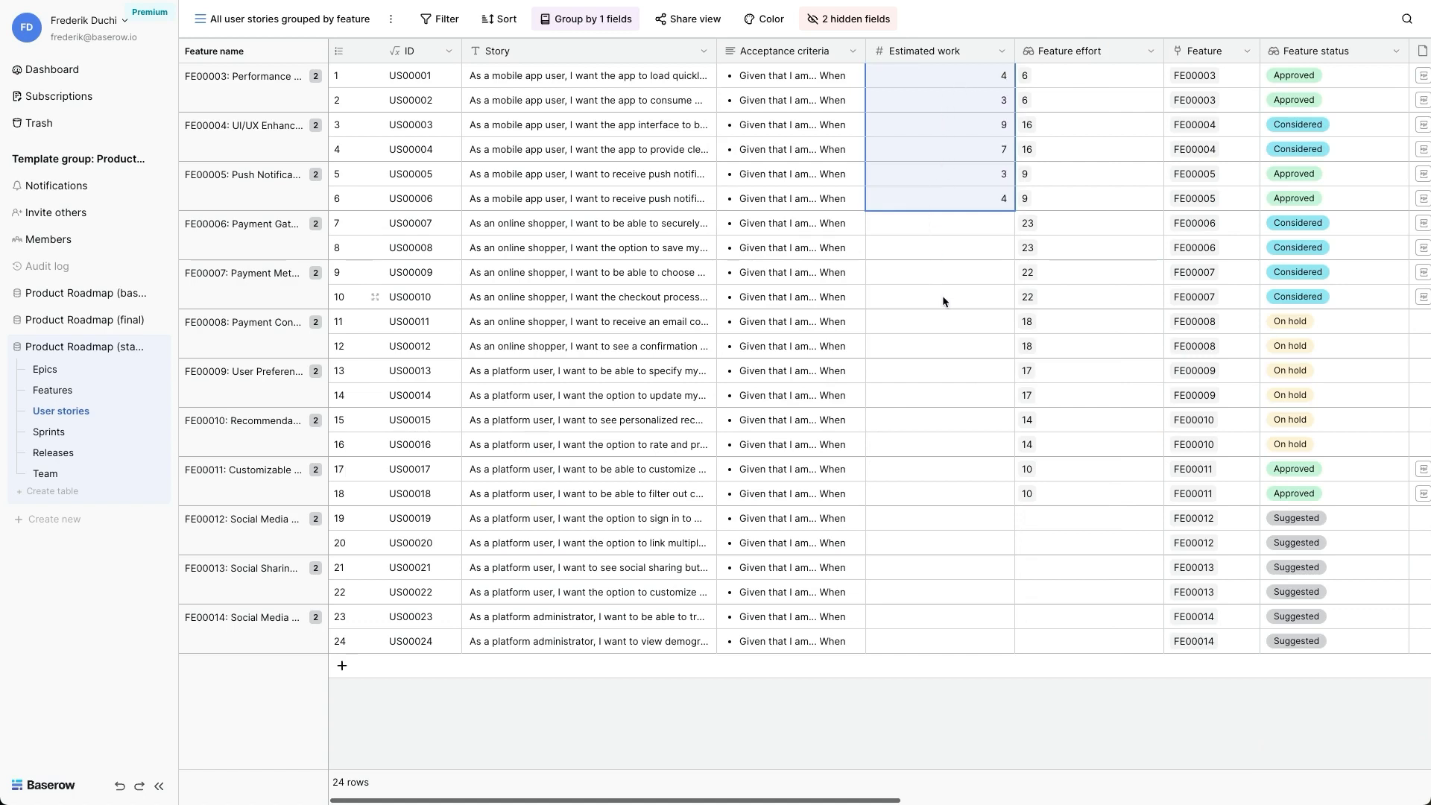
# - Review the stories without Estimated work that belong to the Considered and On hold features
pyautogui.click(945, 229)
pyautogui.hotkey('shift', 'Down')
pyautogui.hotkey('shift', 'Down')
pyautogui.hotkey('shift', 'Down')
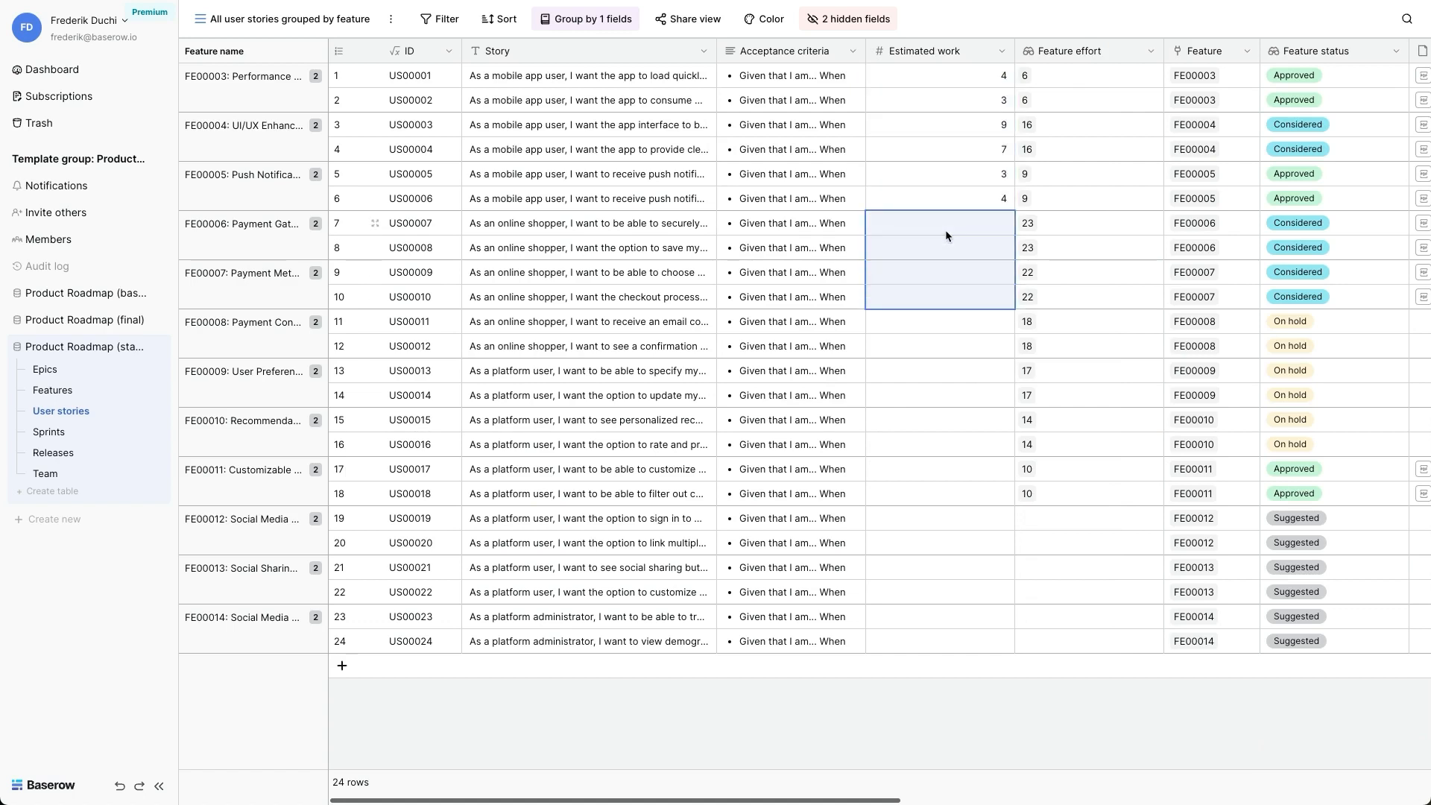
pyautogui.press('Up')
pyautogui.press('Down')
pyautogui.press('Down')
pyautogui.hotkey('shift', 'Down')
pyautogui.hotkey('shift', 'Down')
pyautogui.hotkey('shift', 'Down')
pyautogui.hotkey('shift', 'Down')
pyautogui.hotkey('shift', 'Down')
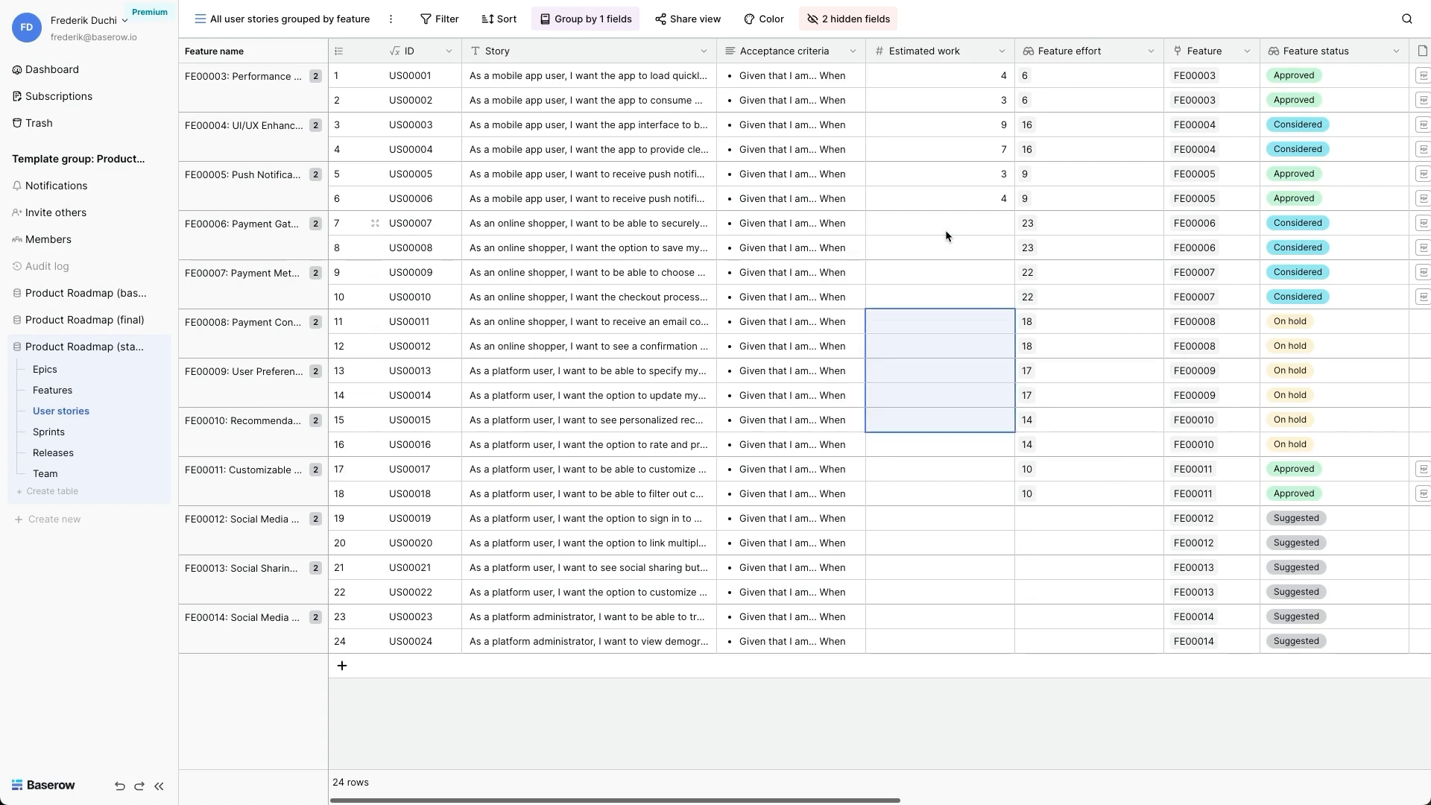
# - Set Estimated work to 6 for story US00017 and to 7 for story US00018
pyautogui.press('Down')
pyautogui.press('Down')
pyautogui.press('Down')
pyautogui.press('Down')
pyautogui.press('Down')
pyautogui.press('Down')
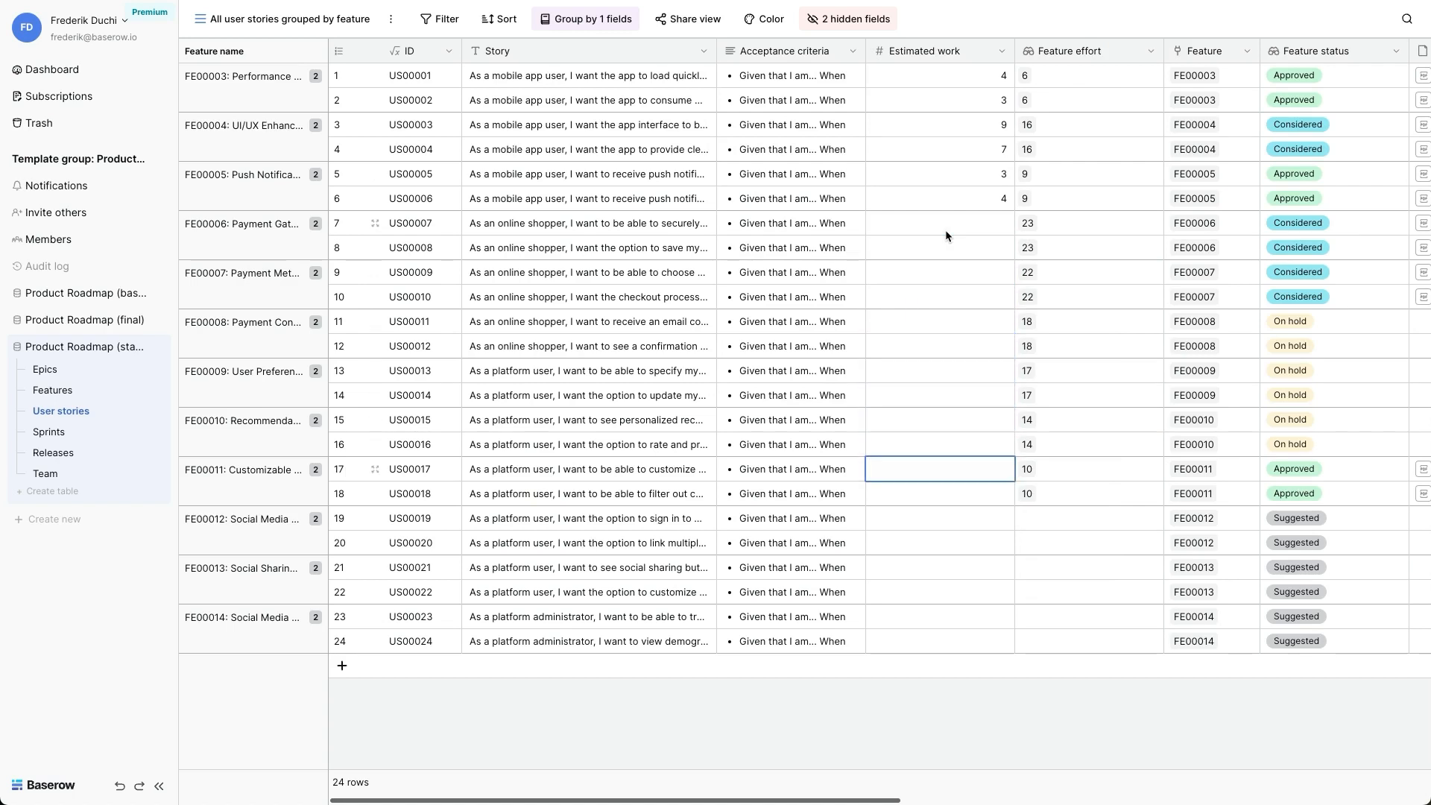
pyautogui.write('6')
pyautogui.press('Return')
pyautogui.write('7')
pyautogui.press('Return')
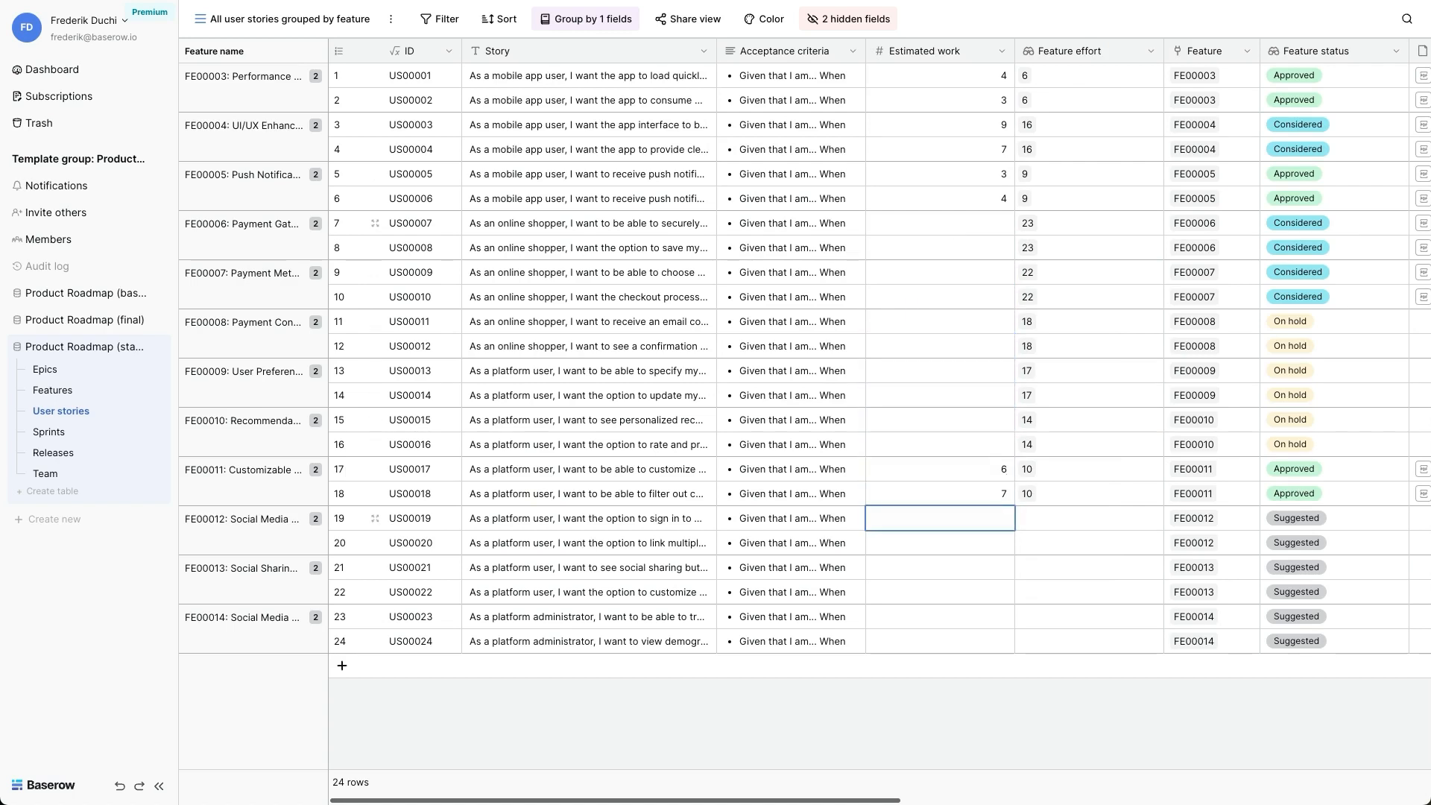
# - Compare Estimated work with Feature effort for the stories of features FE00003, FE00004, FE00005 and FE00011
pyautogui.click(963, 77)
pyautogui.hotkey('shift', 'Down')
pyautogui.hotkey('shift', 'Right')
pyautogui.press('Down')
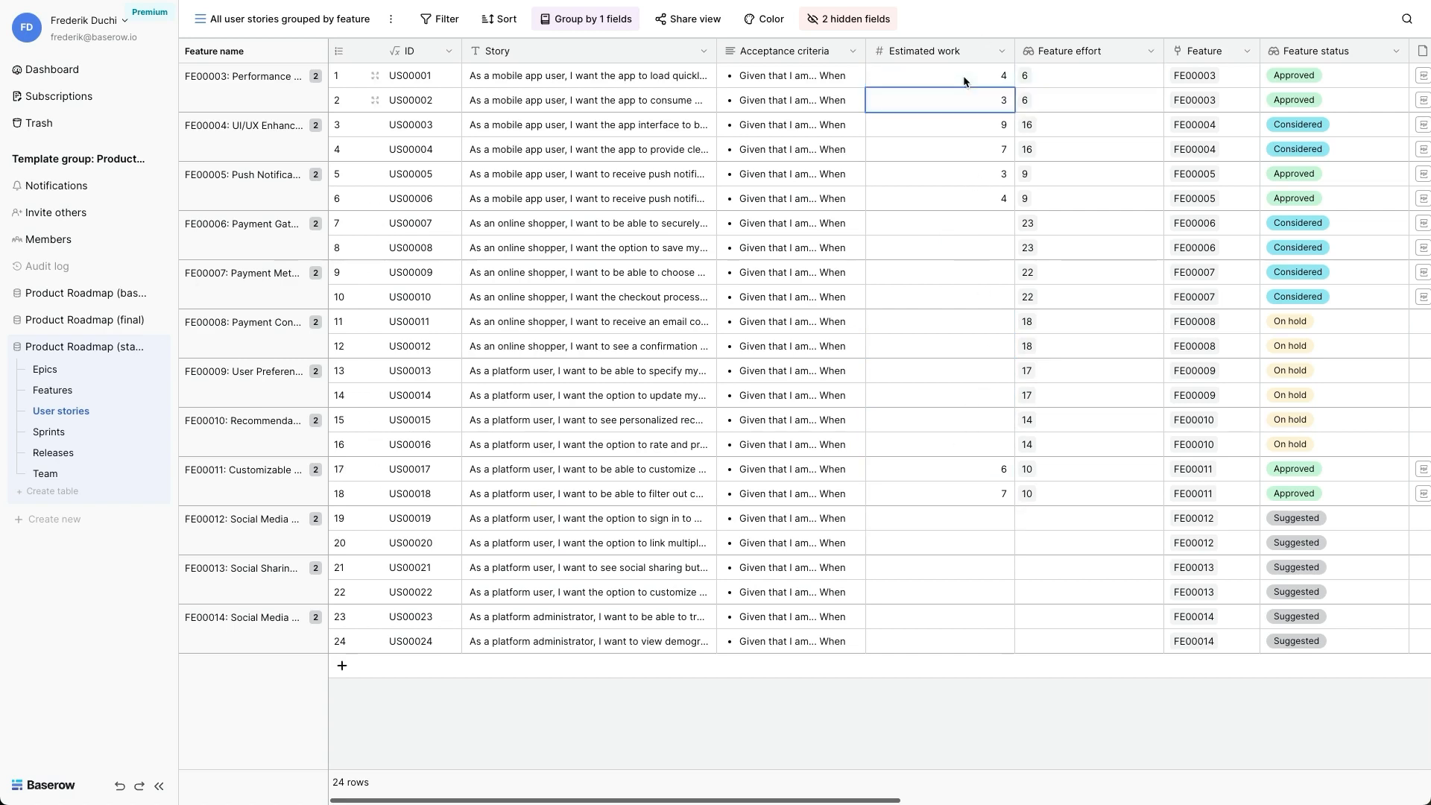
pyautogui.press('Down')
pyautogui.hotkey('shift', 'Right')
pyautogui.hotkey('shift', 'Down')
pyautogui.press('Down')
pyautogui.press('Down')
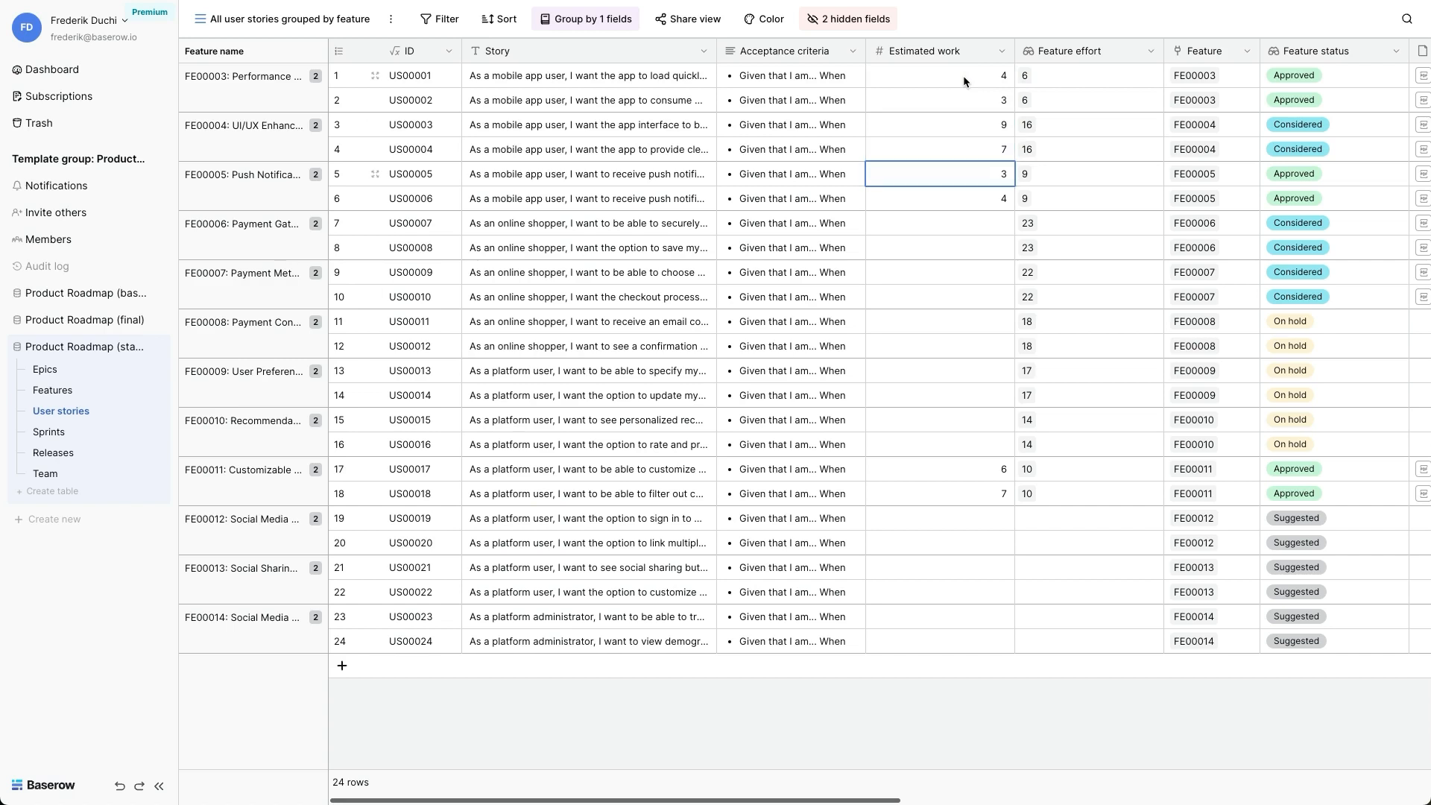
pyautogui.hotkey('shift', 'Right')
pyautogui.hotkey('shift', 'Down')
pyautogui.click(946, 467)
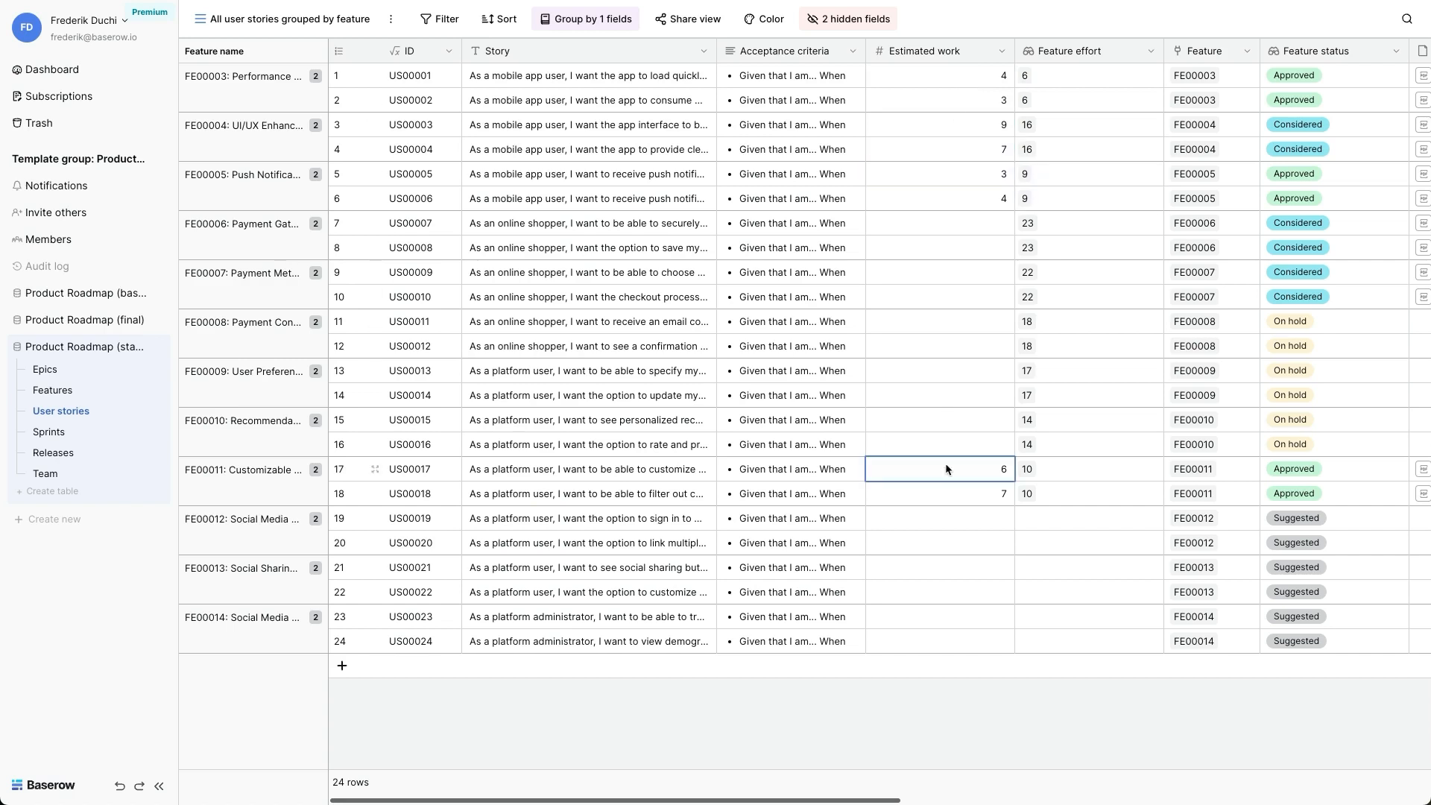
pyautogui.hotkey('shift', 'Right')
pyautogui.hotkey('shift', 'Down')
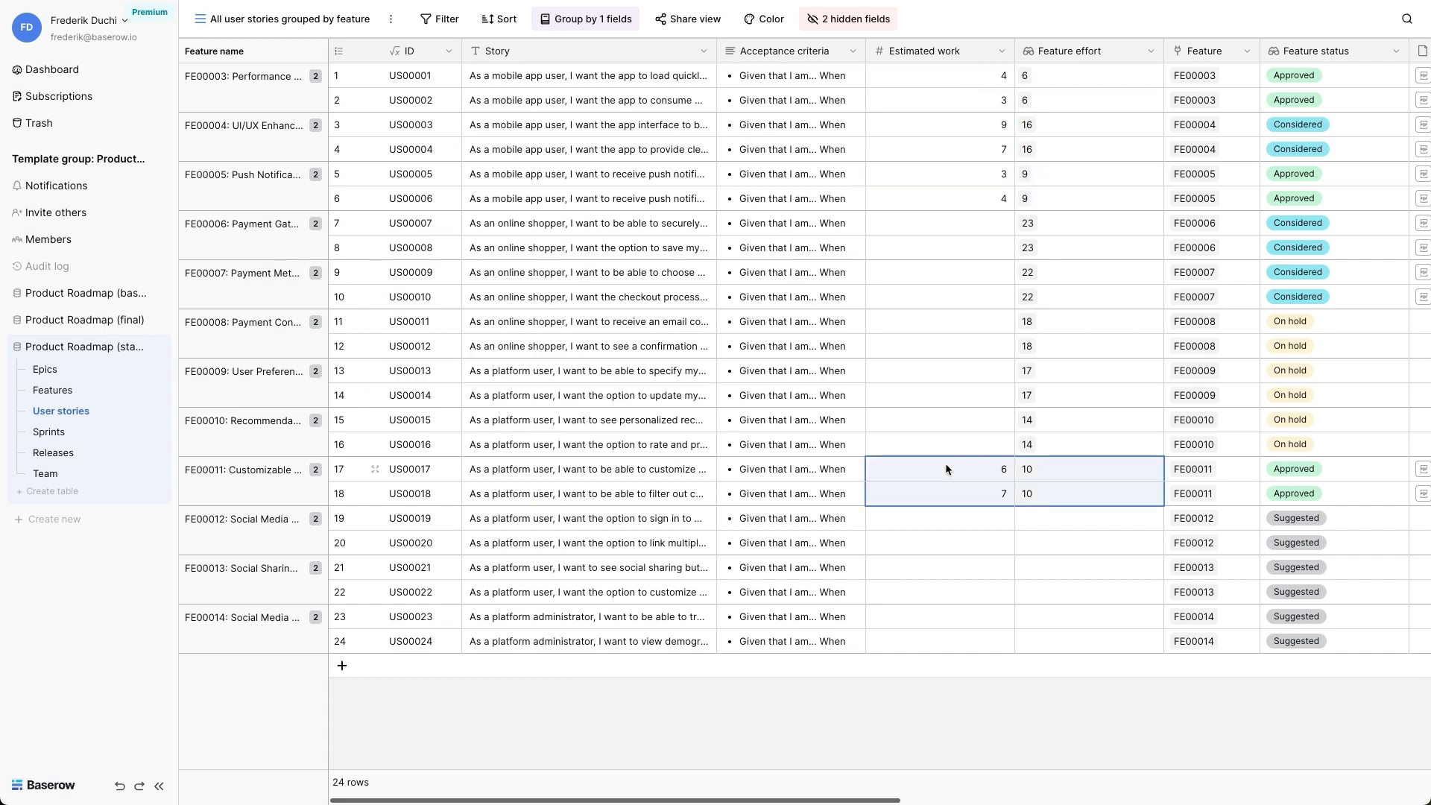
pyautogui.click(928, 444)
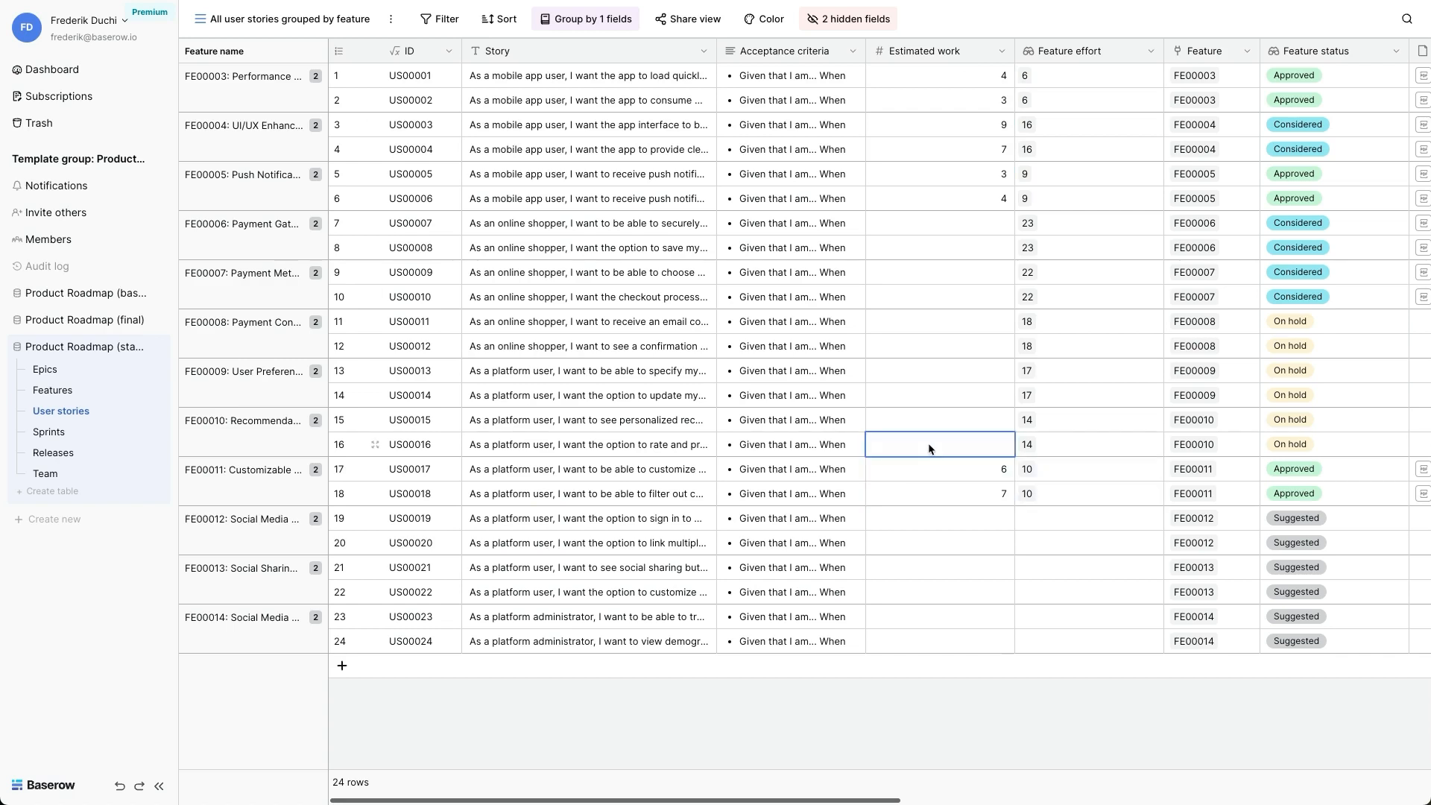
# - Open the Features table in the view "Estimation differences"
pyautogui.click(52, 394)
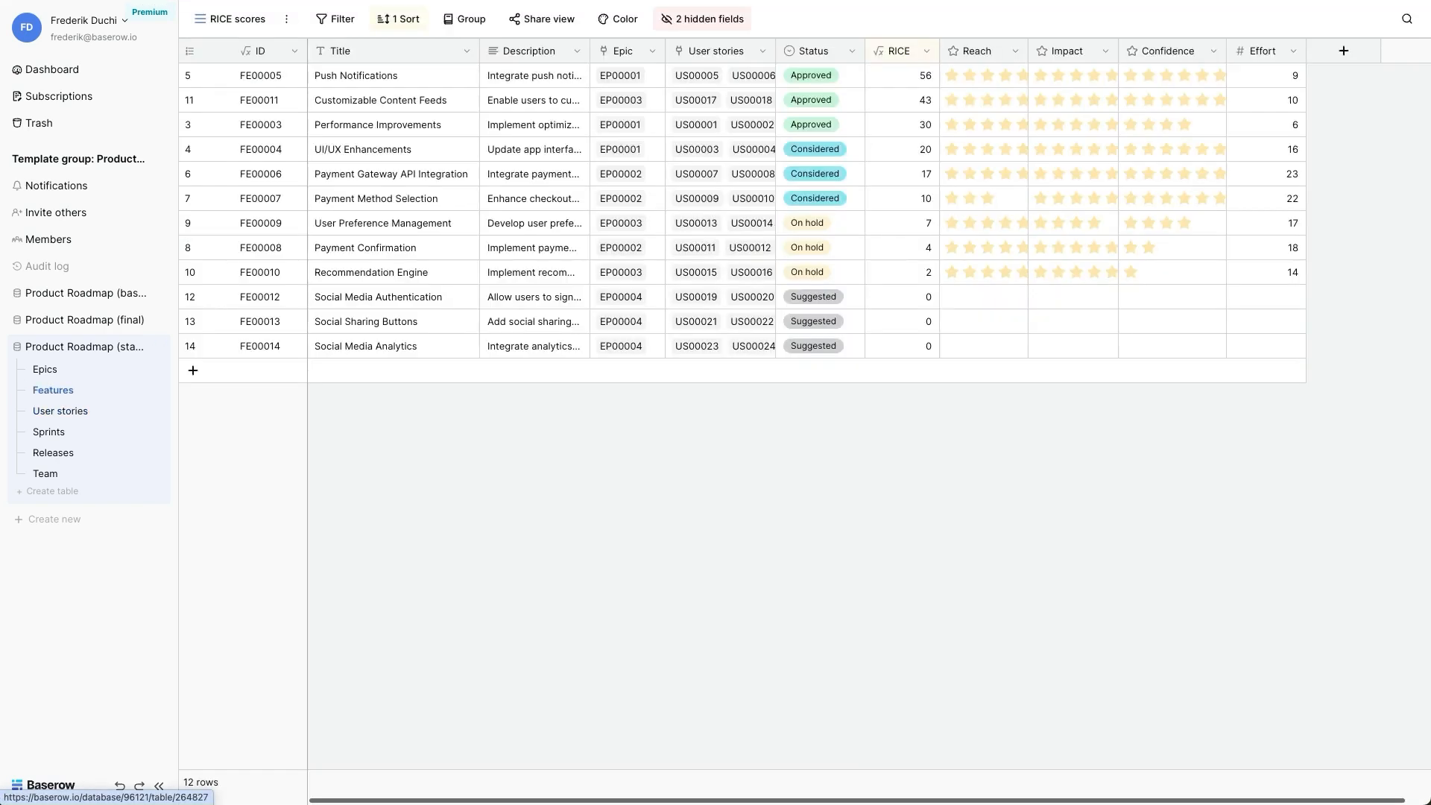
pyautogui.click(235, 22)
pyautogui.click(251, 157)
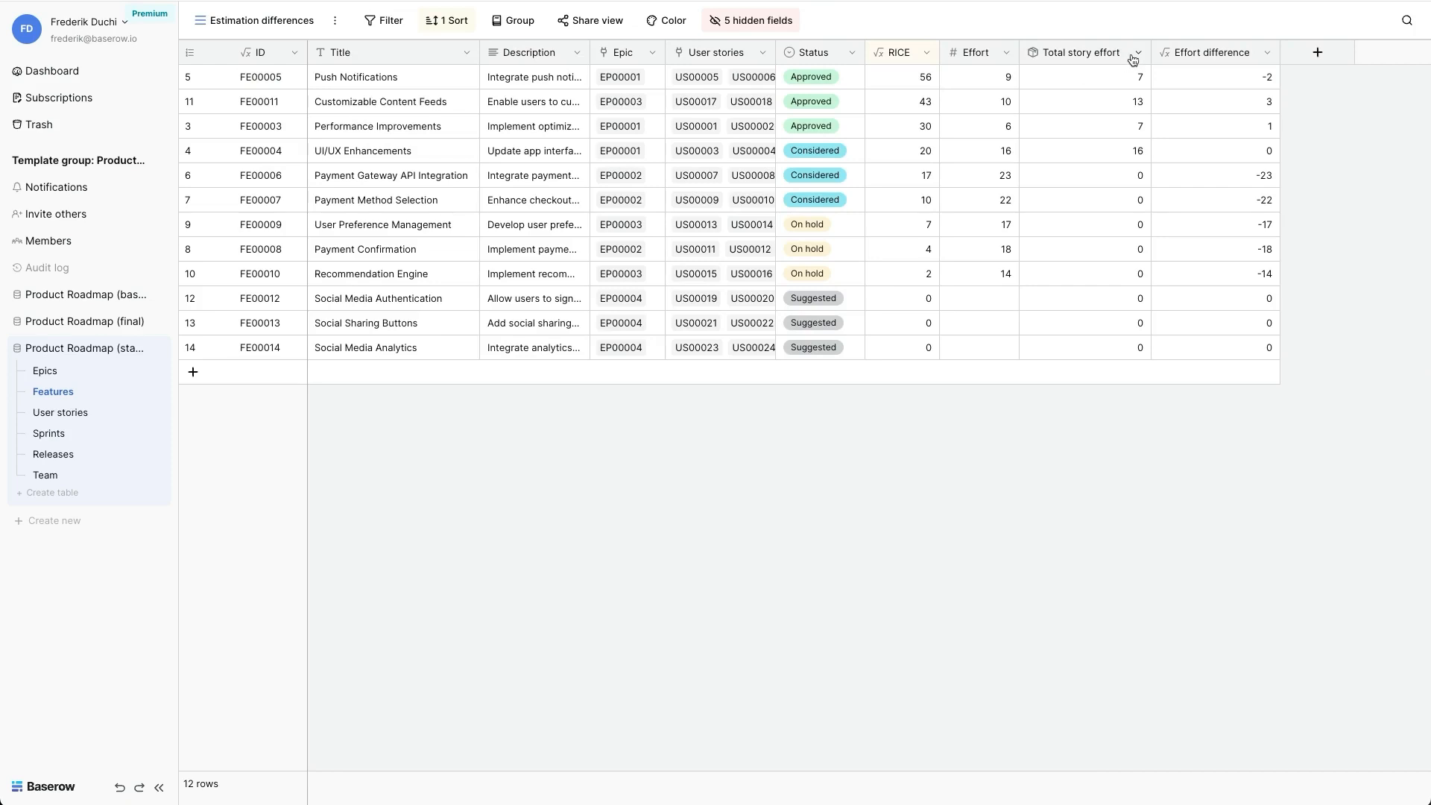
# - Inspect the Total story effort rollup settings and the Effort difference formula without changing either field
pyautogui.click(1139, 52)
pyautogui.click(1057, 104)
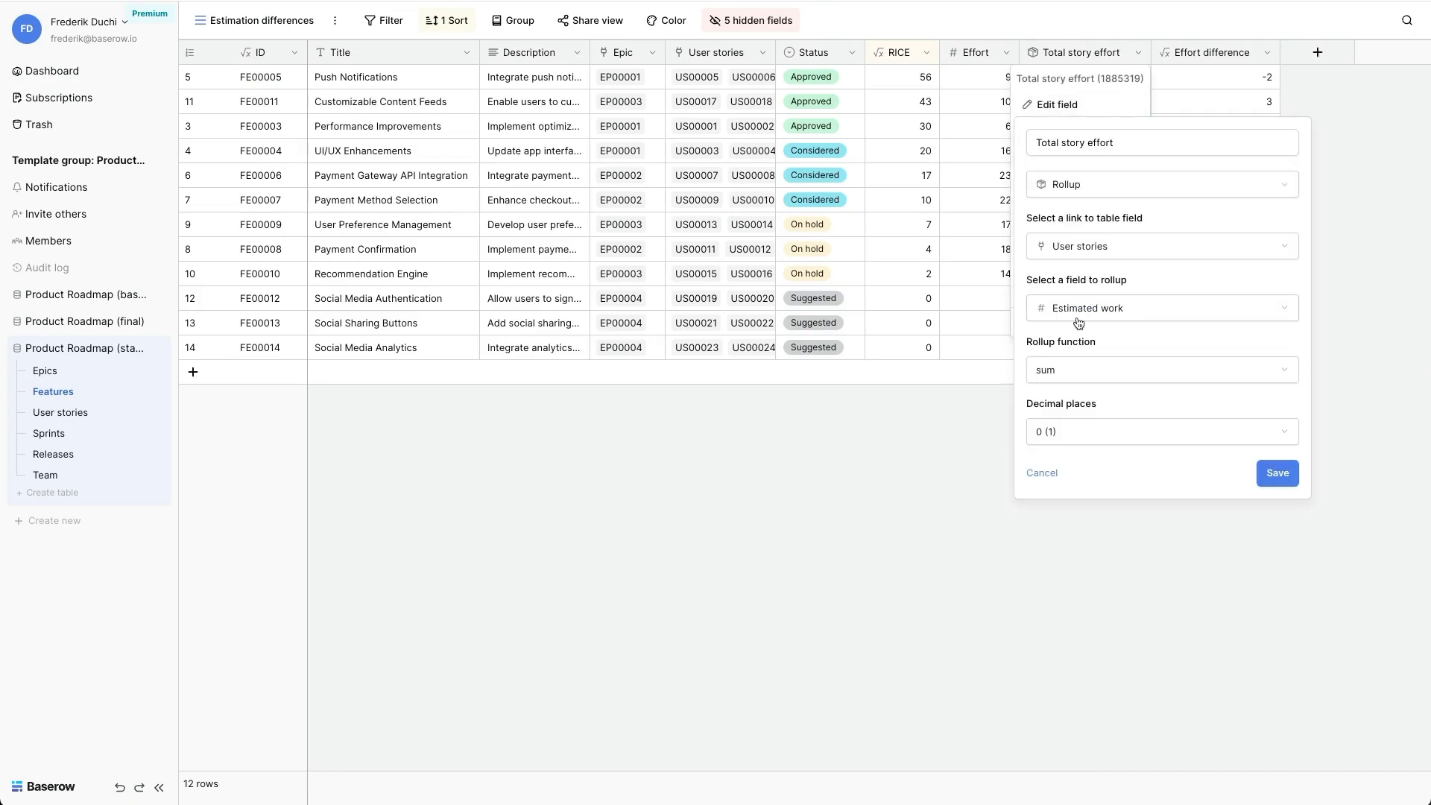
pyautogui.click(1095, 526)
pyautogui.click(1267, 53)
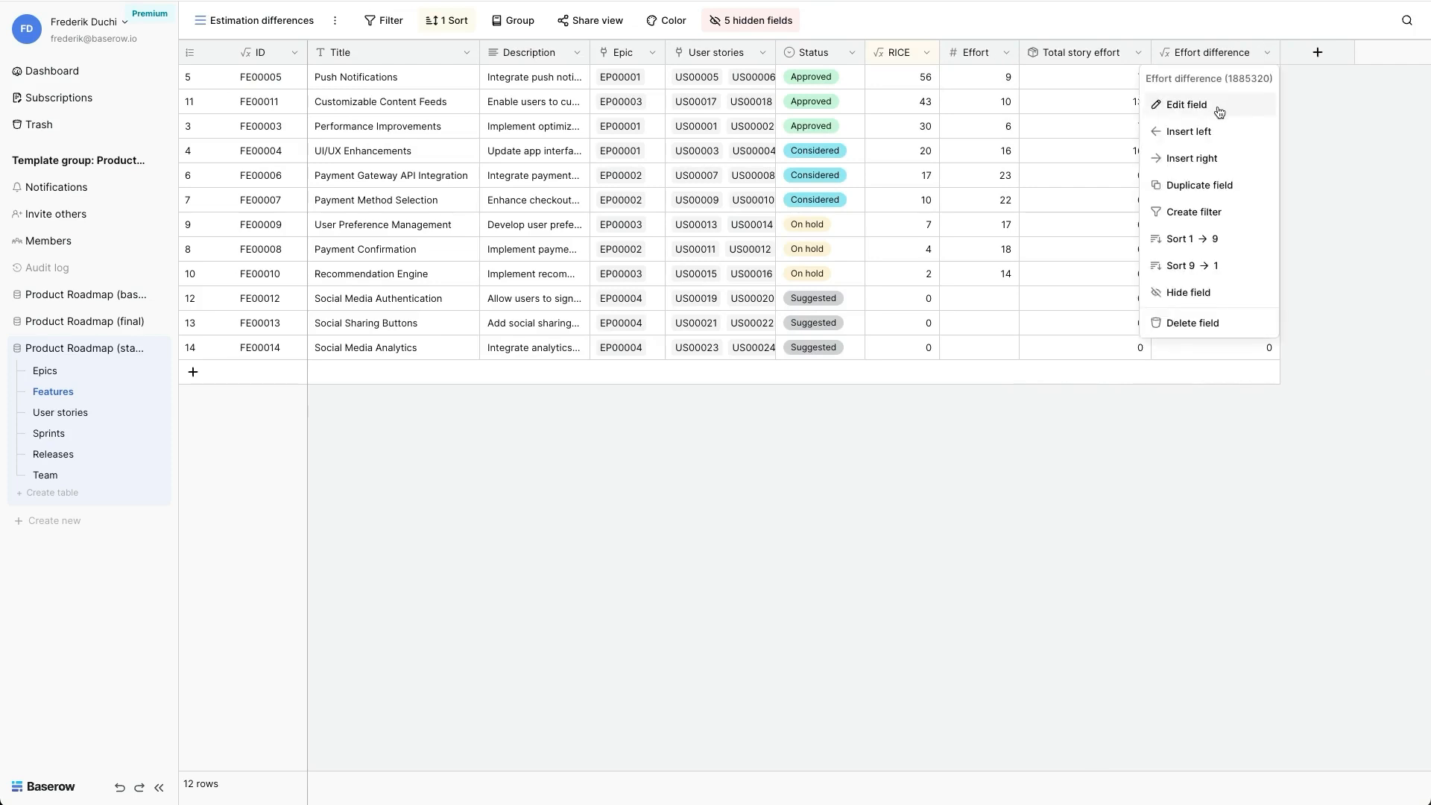
pyautogui.click(1185, 104)
pyautogui.click(1137, 245)
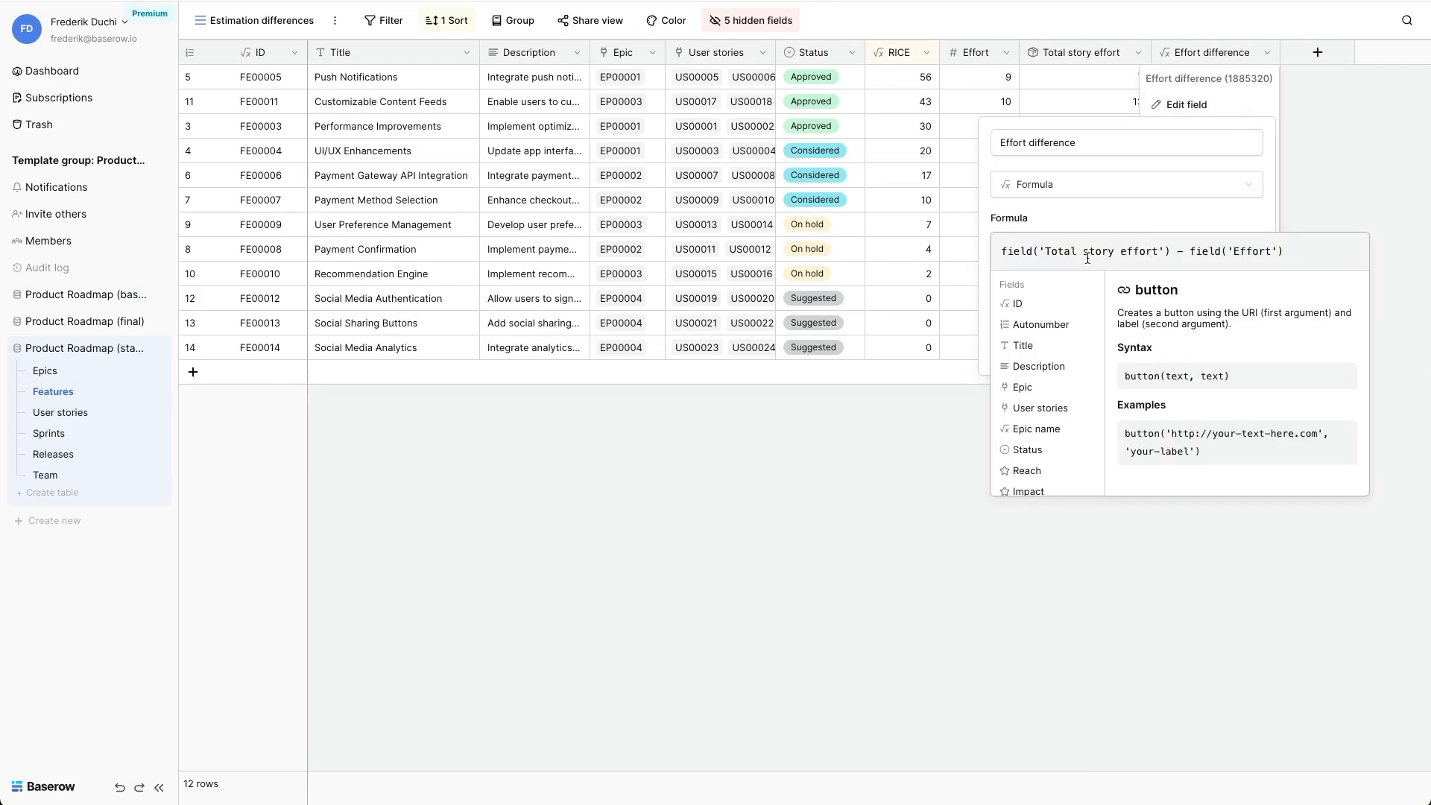
pyautogui.click(898, 462)
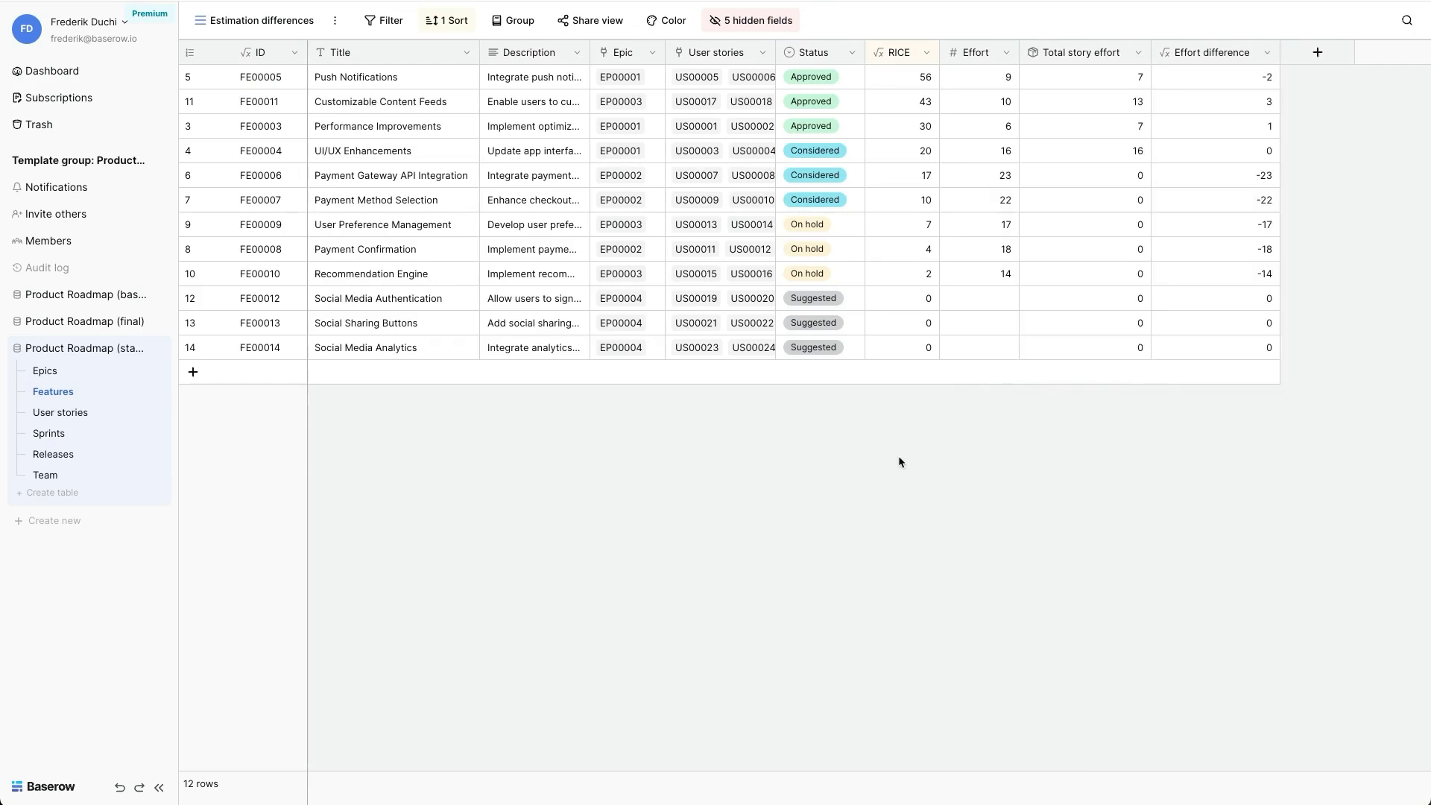
# - Add a condition-based background color to the rows of the Estimation differences view and make it light red
pyautogui.click(668, 20)
pyautogui.click(714, 115)
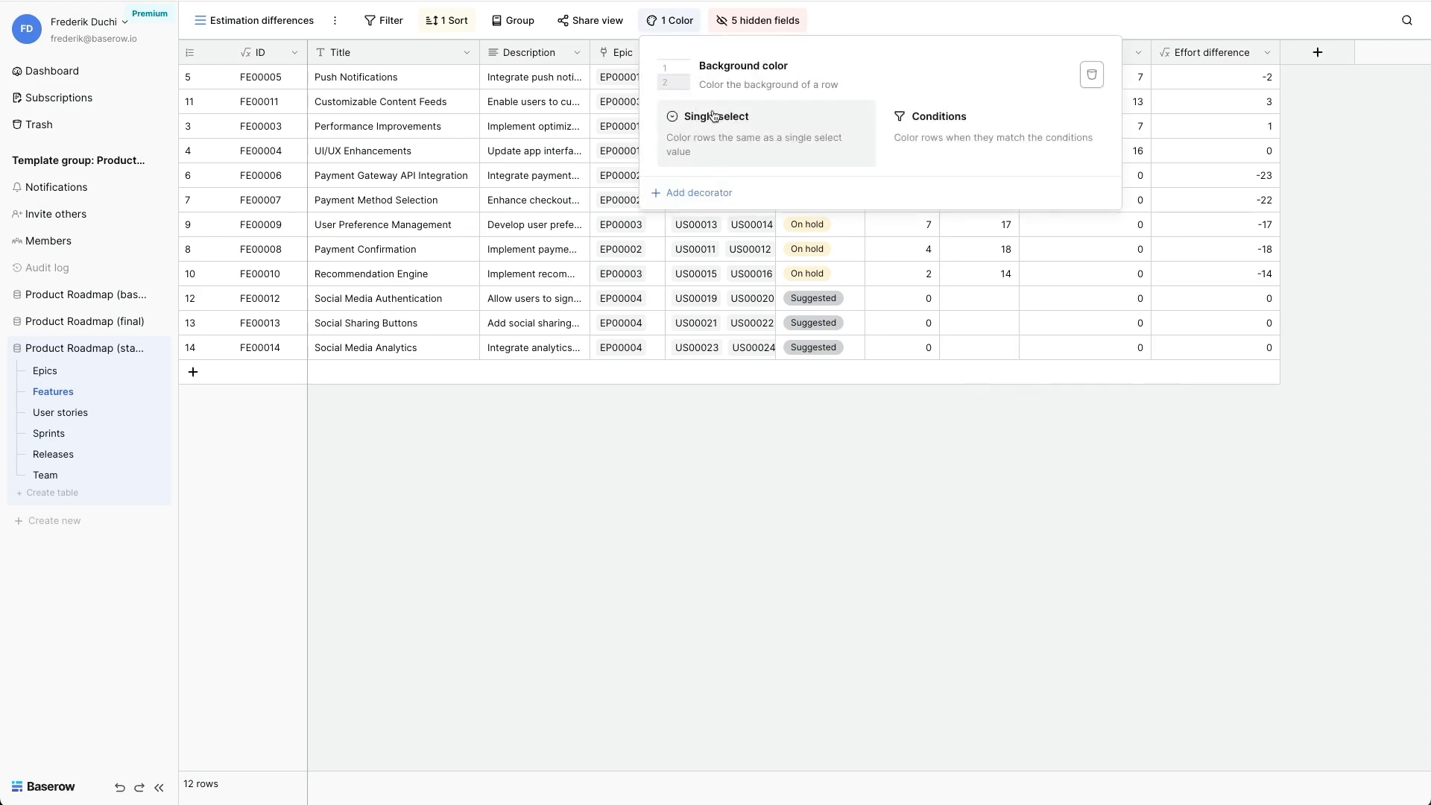
pyautogui.click(925, 121)
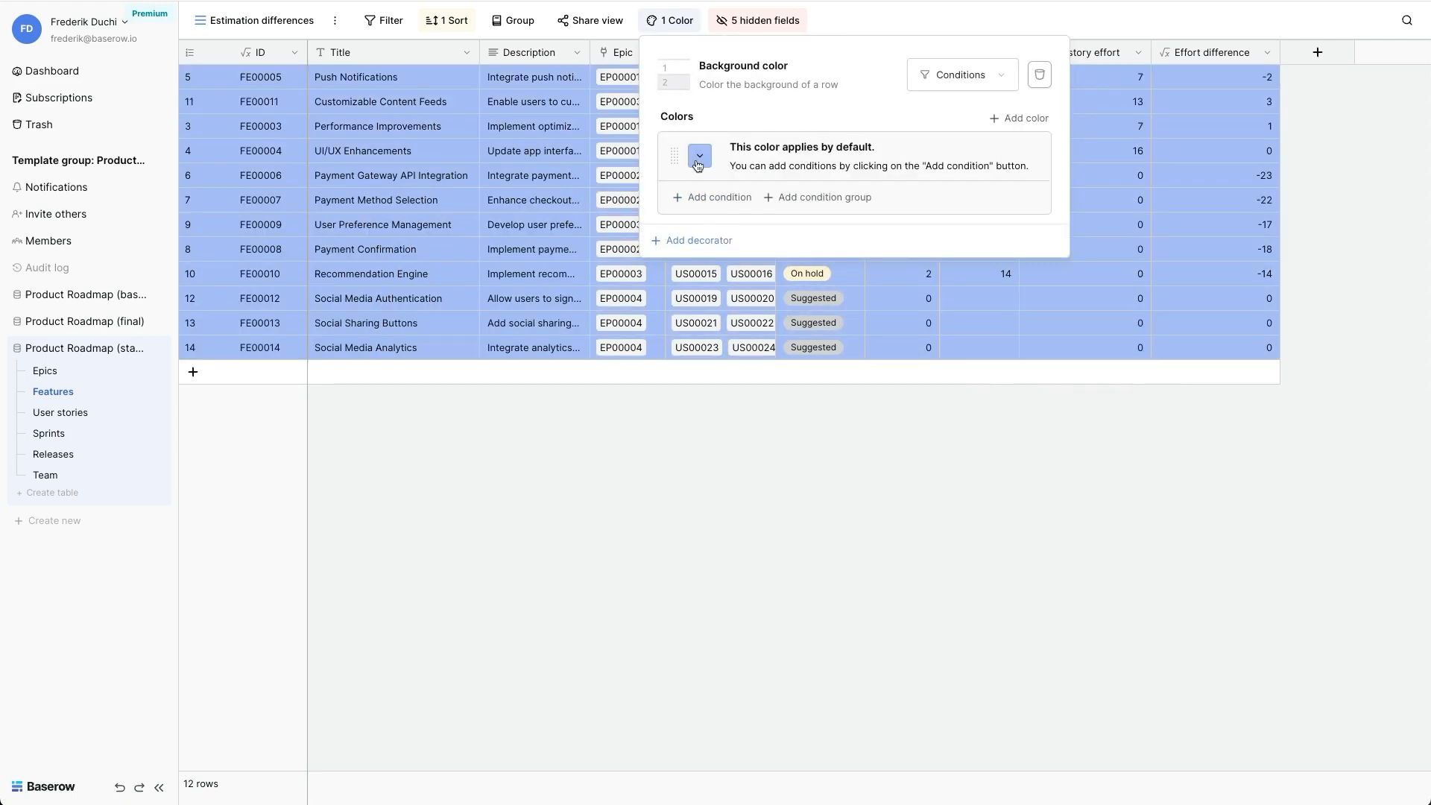
pyautogui.click(698, 158)
pyautogui.click(855, 222)
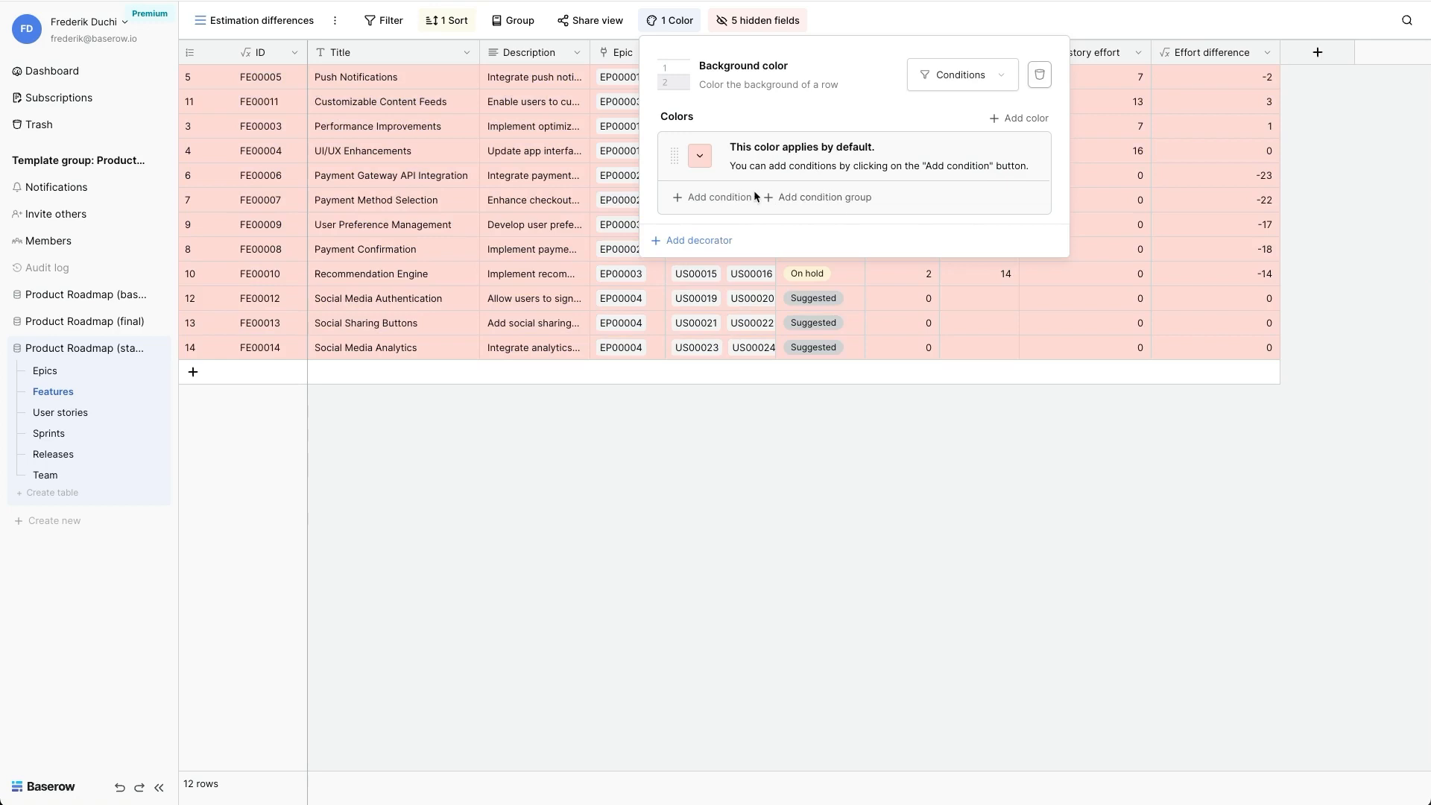
# - Add a condition to the light red row color requiring Total story effort to be higher than 0
pyautogui.click(718, 195)
pyautogui.click(754, 187)
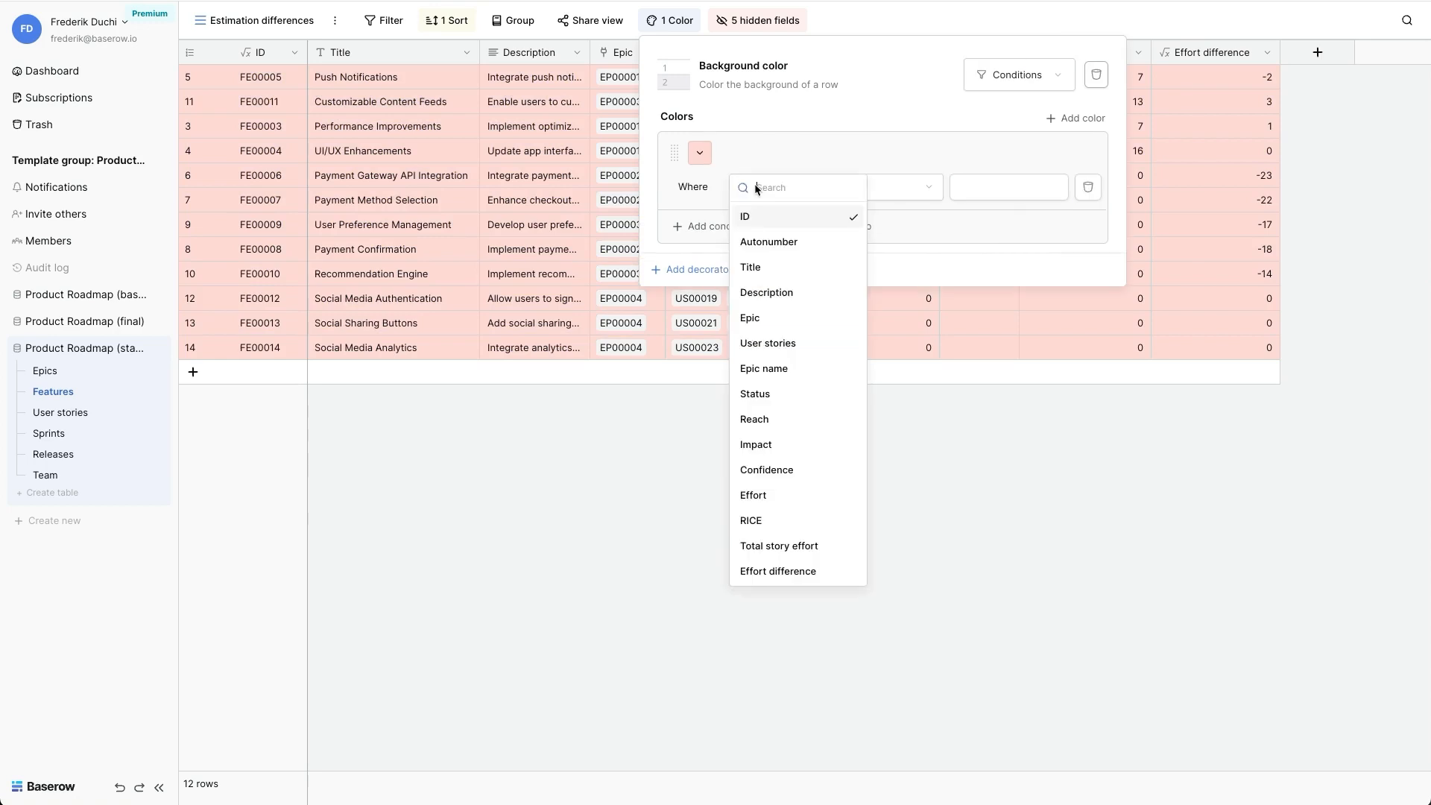
pyautogui.click(787, 545)
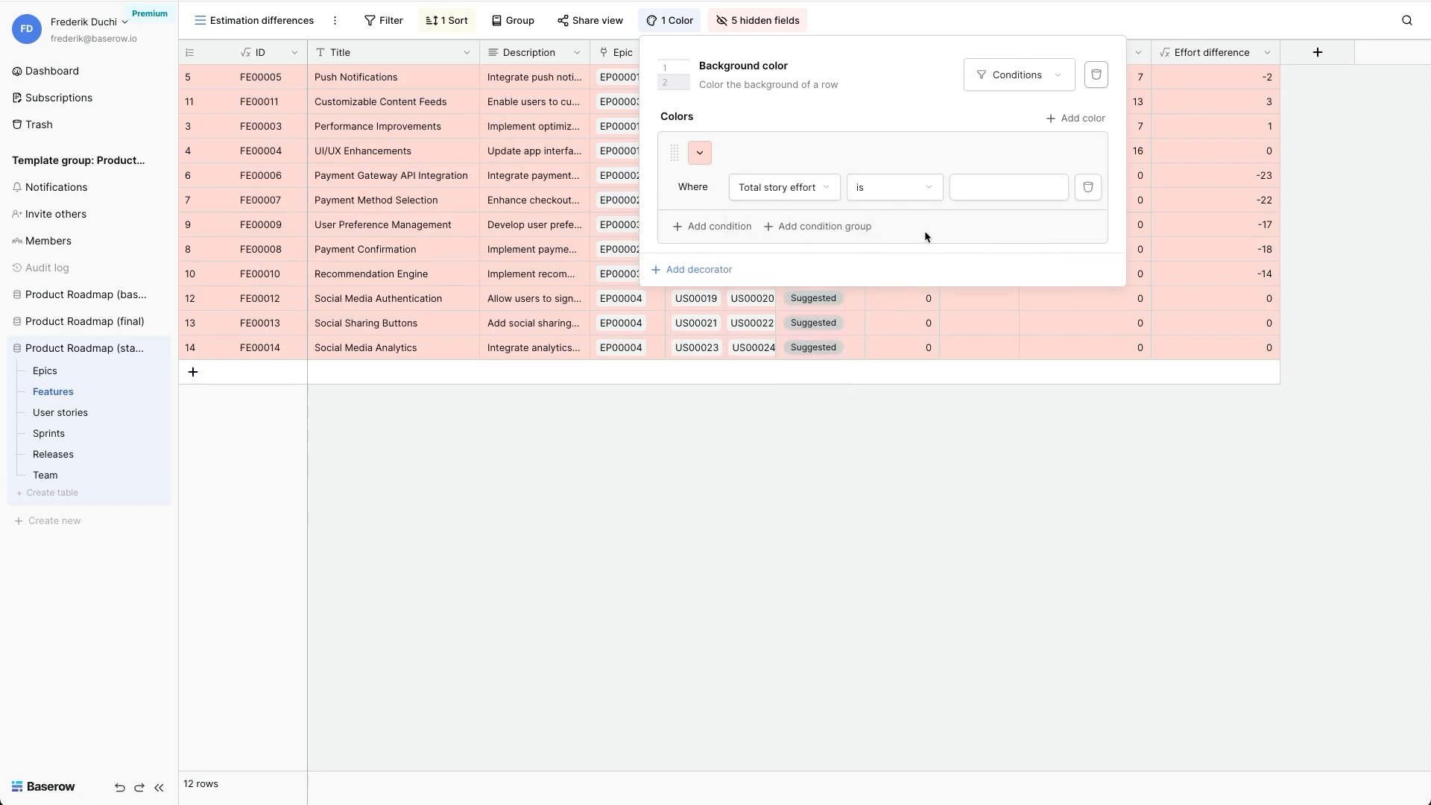
pyautogui.click(900, 196)
pyautogui.click(913, 319)
pyautogui.click(990, 189)
pyautogui.write('0')
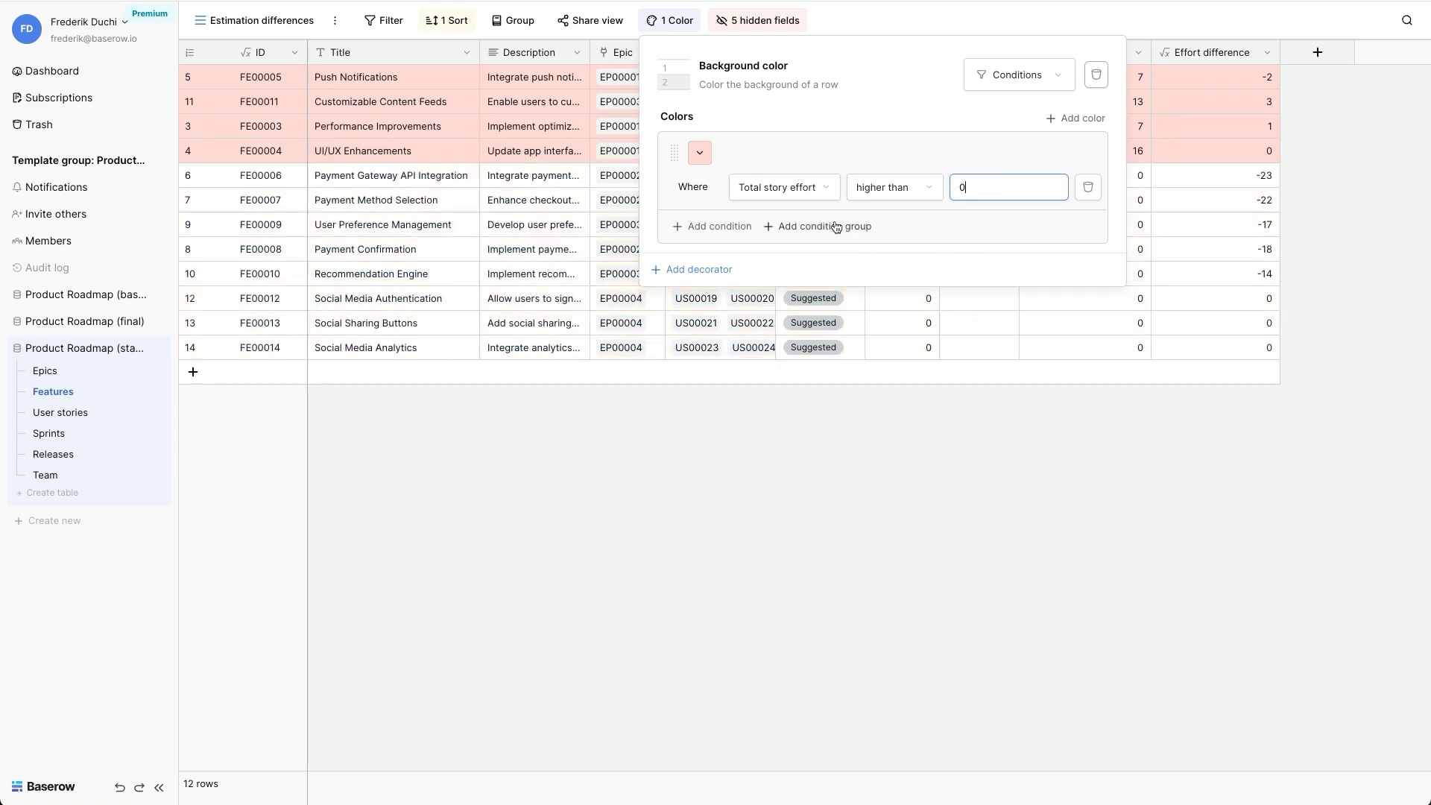
# - Add a condition group to the row color with the condition Effort difference higher than 1
pyautogui.click(827, 227)
pyautogui.click(836, 227)
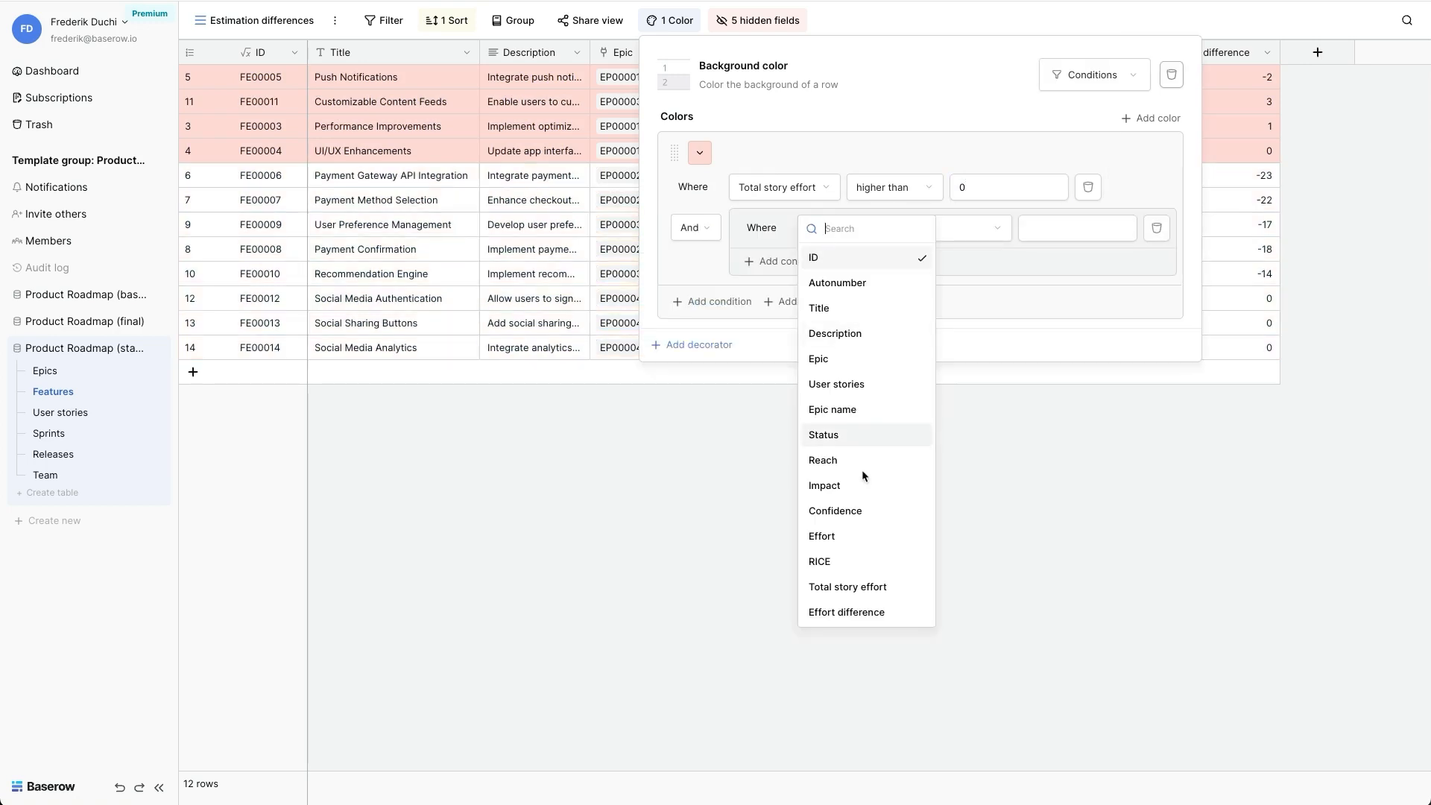
pyautogui.click(849, 612)
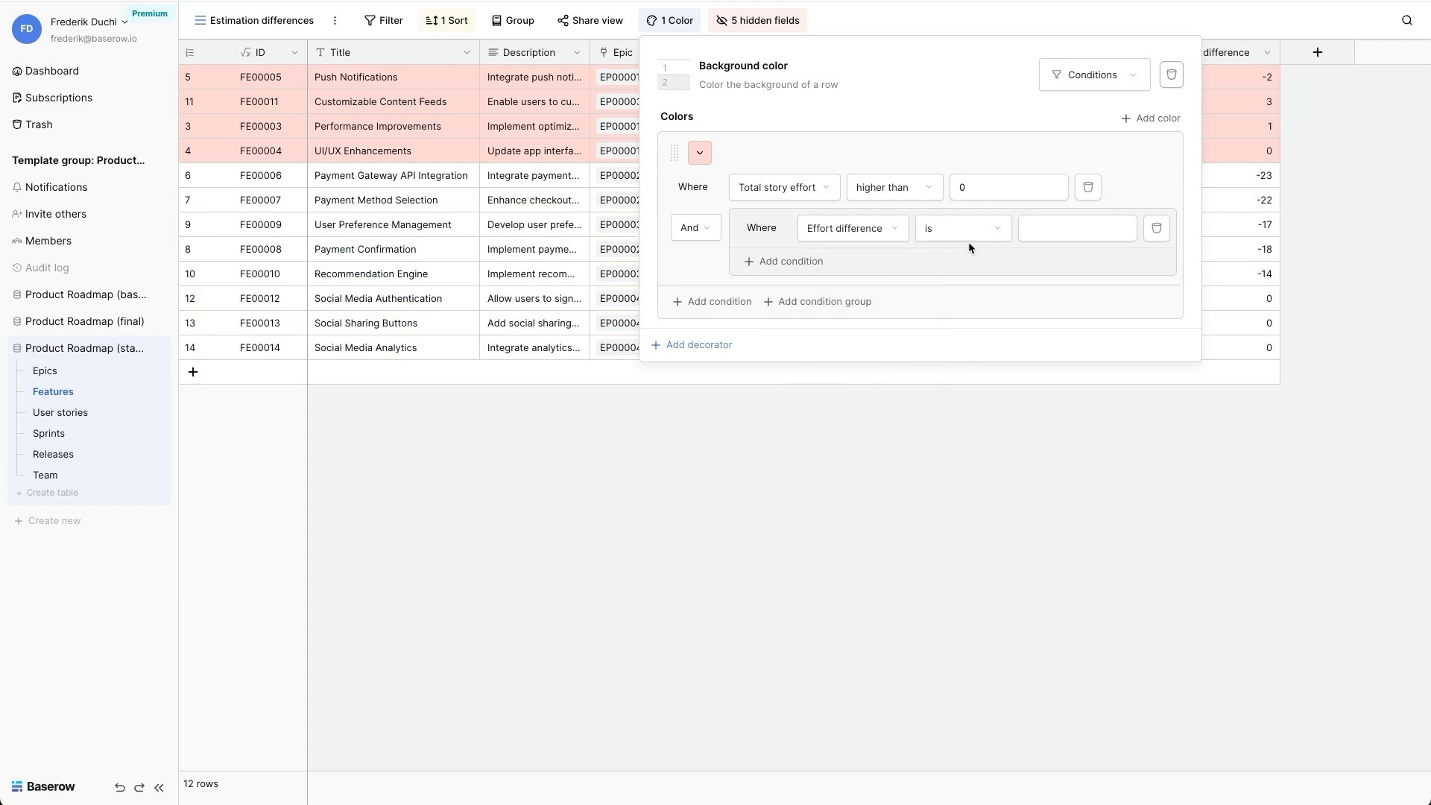
pyautogui.click(983, 228)
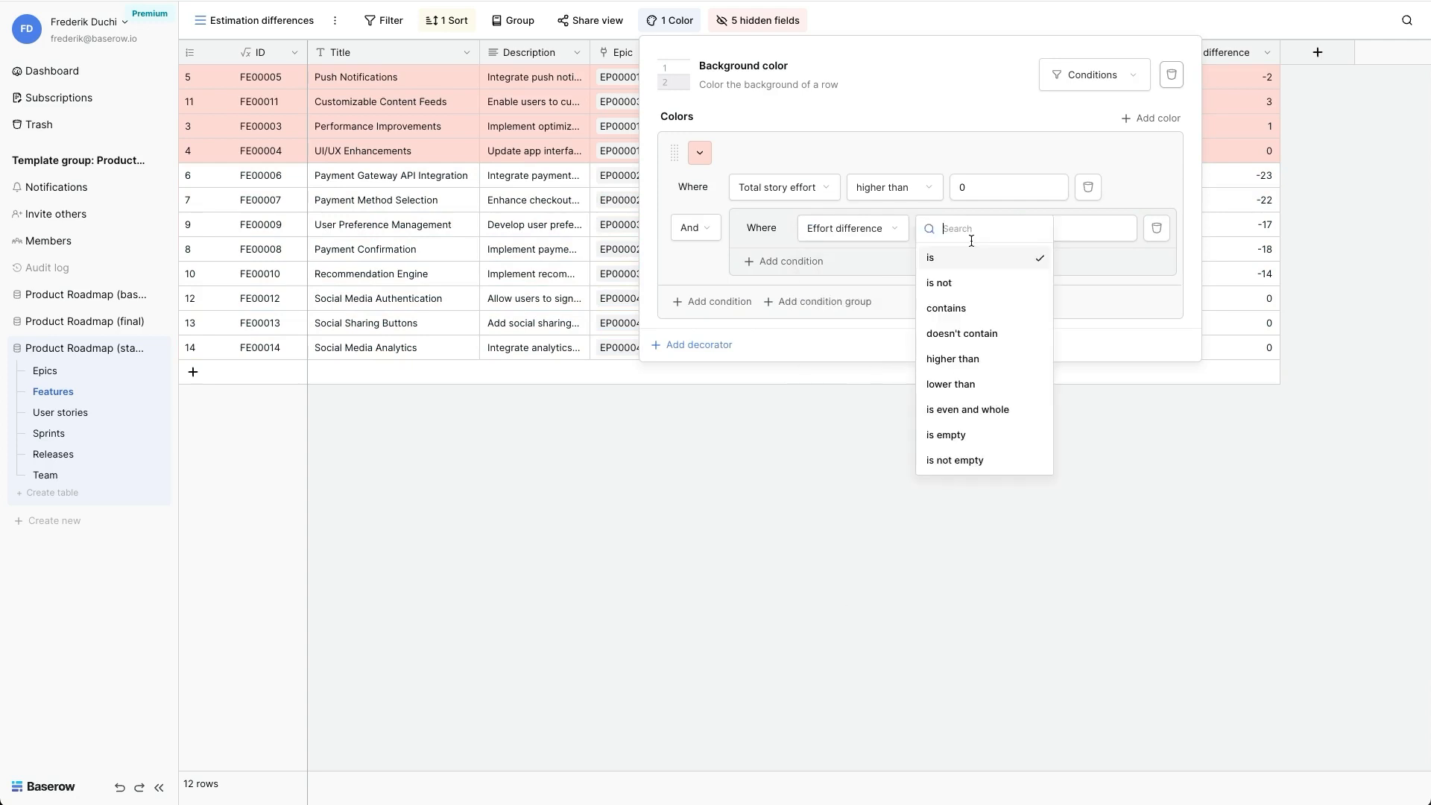
pyautogui.click(971, 364)
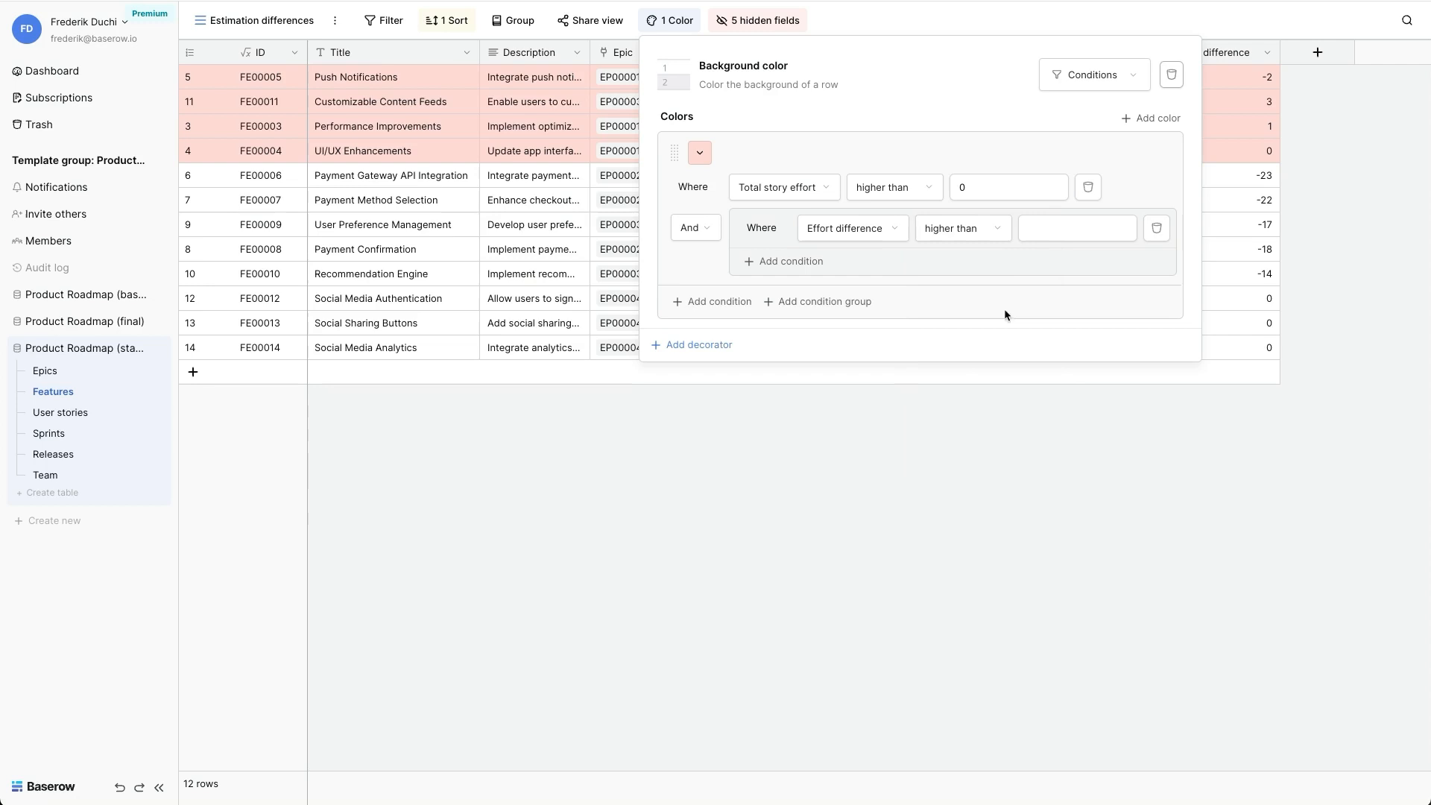
pyautogui.click(1048, 226)
pyautogui.write('1')
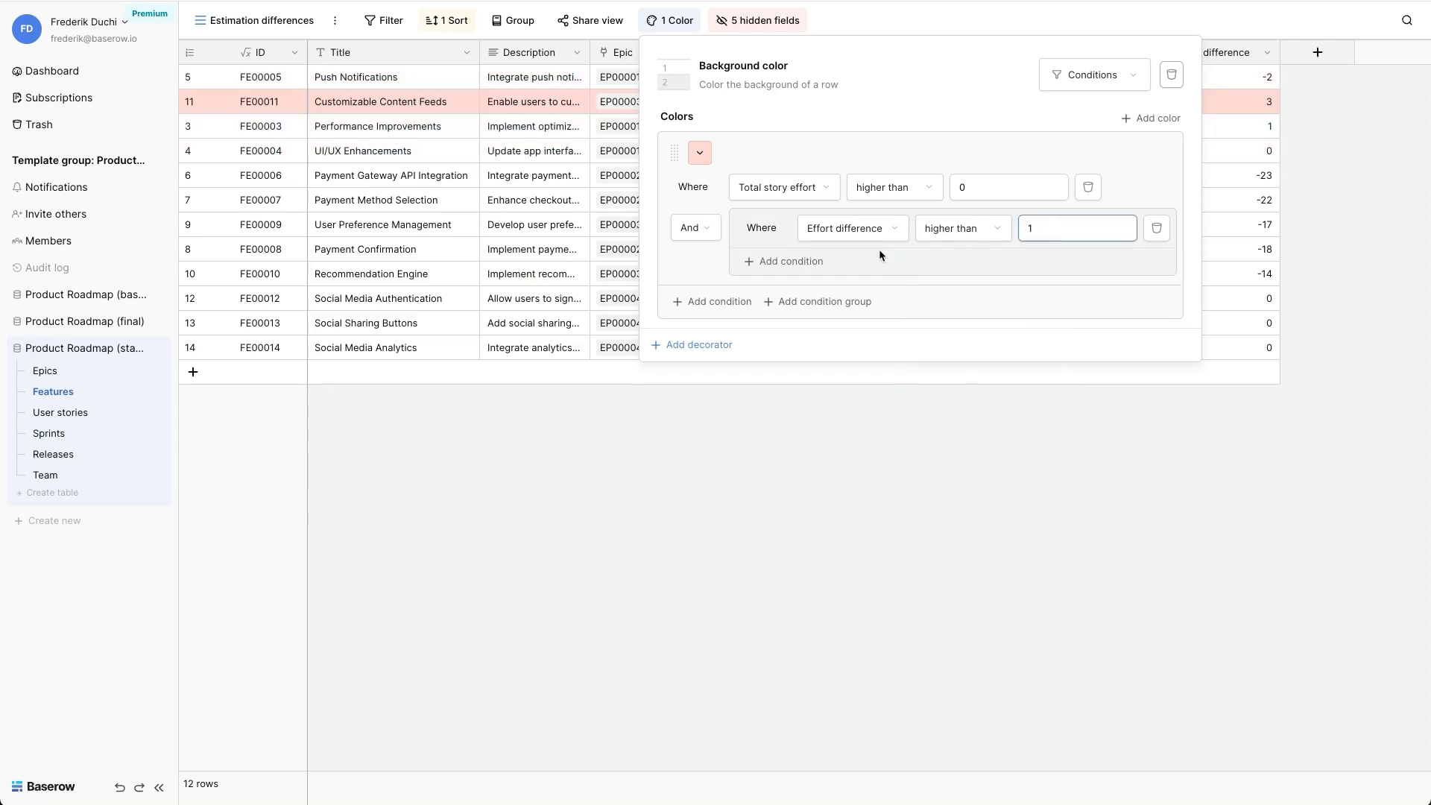
# - Add an Or condition to the group for Effort difference lower than -1, and close the color settings
pyautogui.click(815, 262)
pyautogui.click(764, 261)
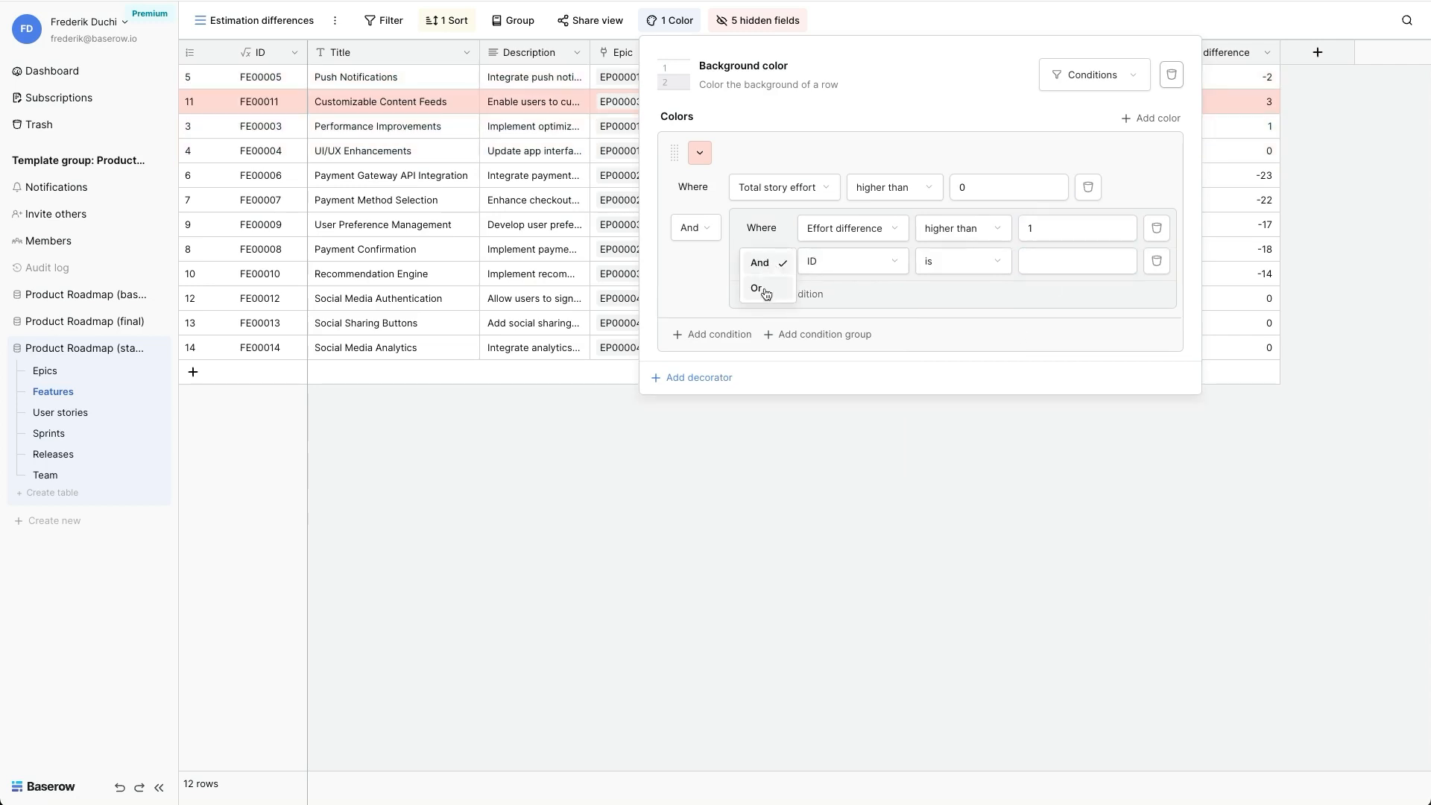
pyautogui.click(760, 289)
pyautogui.click(846, 260)
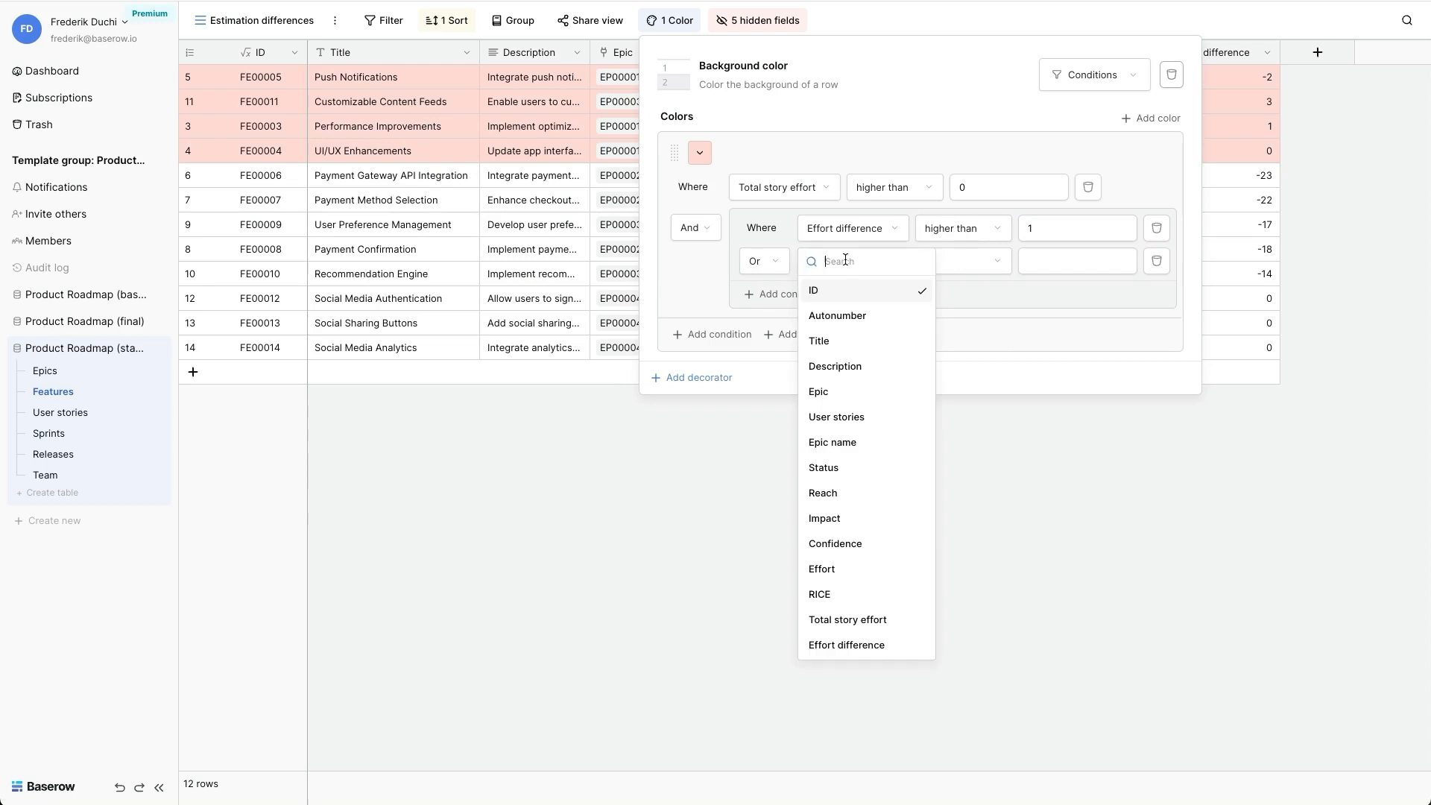
pyautogui.click(857, 646)
pyautogui.click(967, 262)
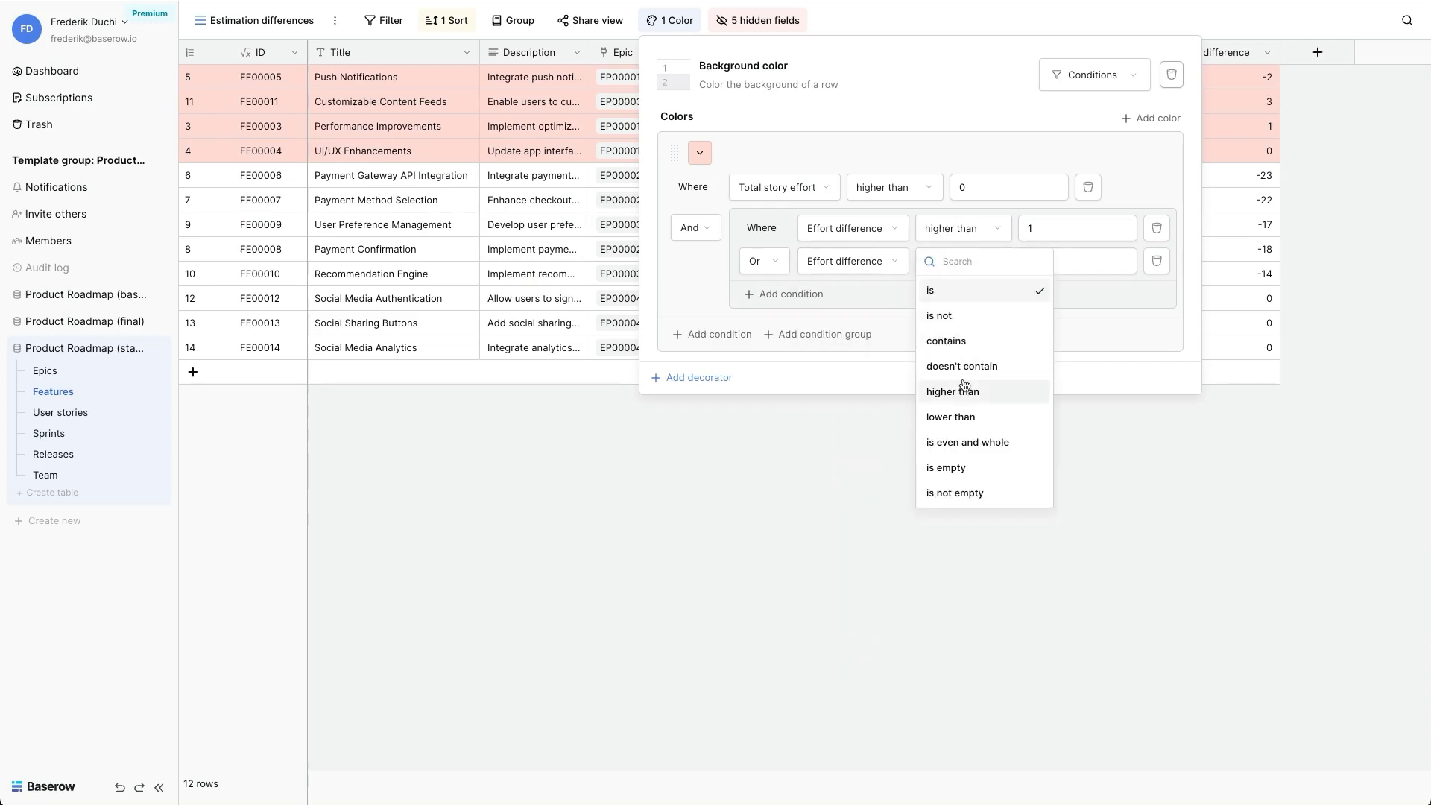
pyautogui.click(959, 413)
pyautogui.click(1085, 255)
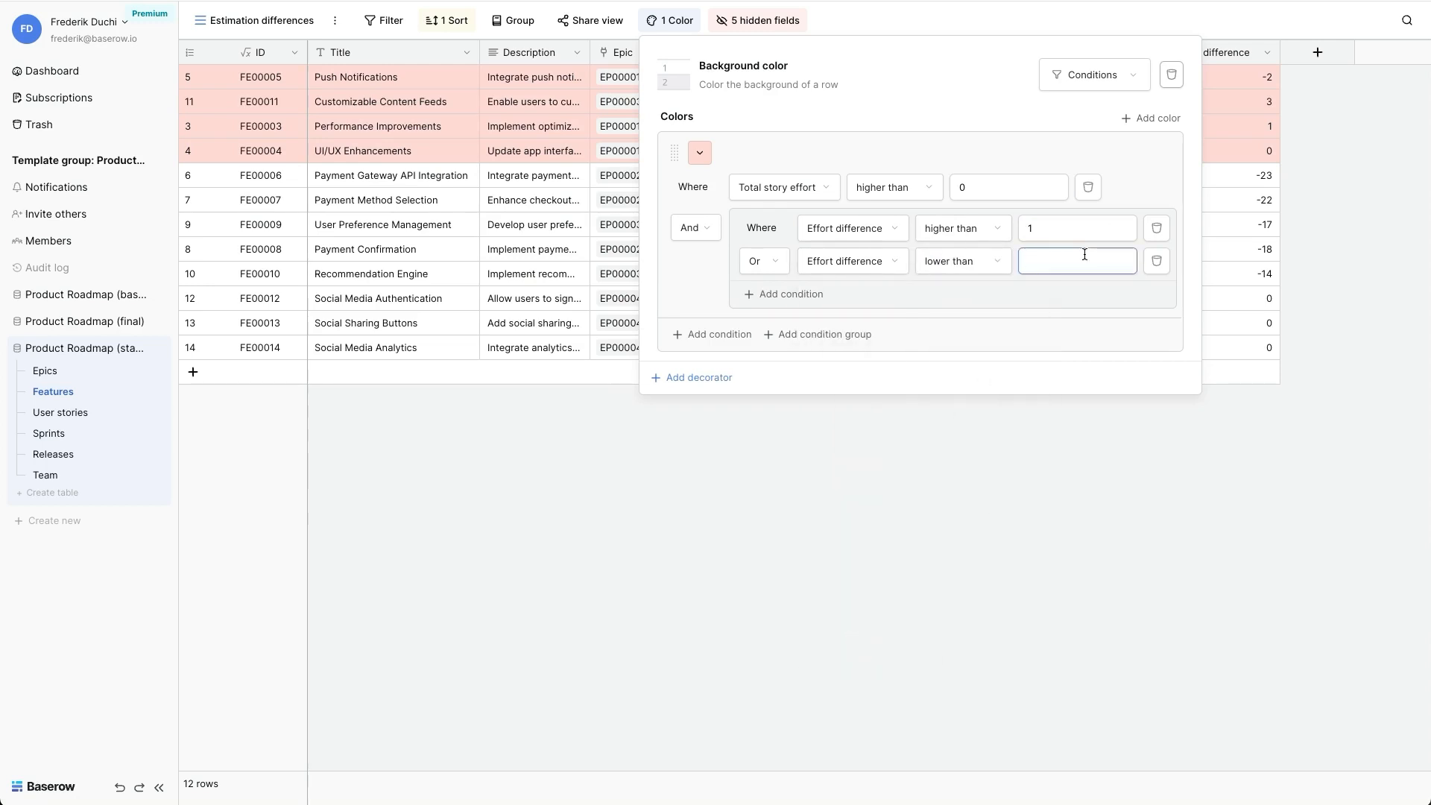
pyautogui.write('-1')
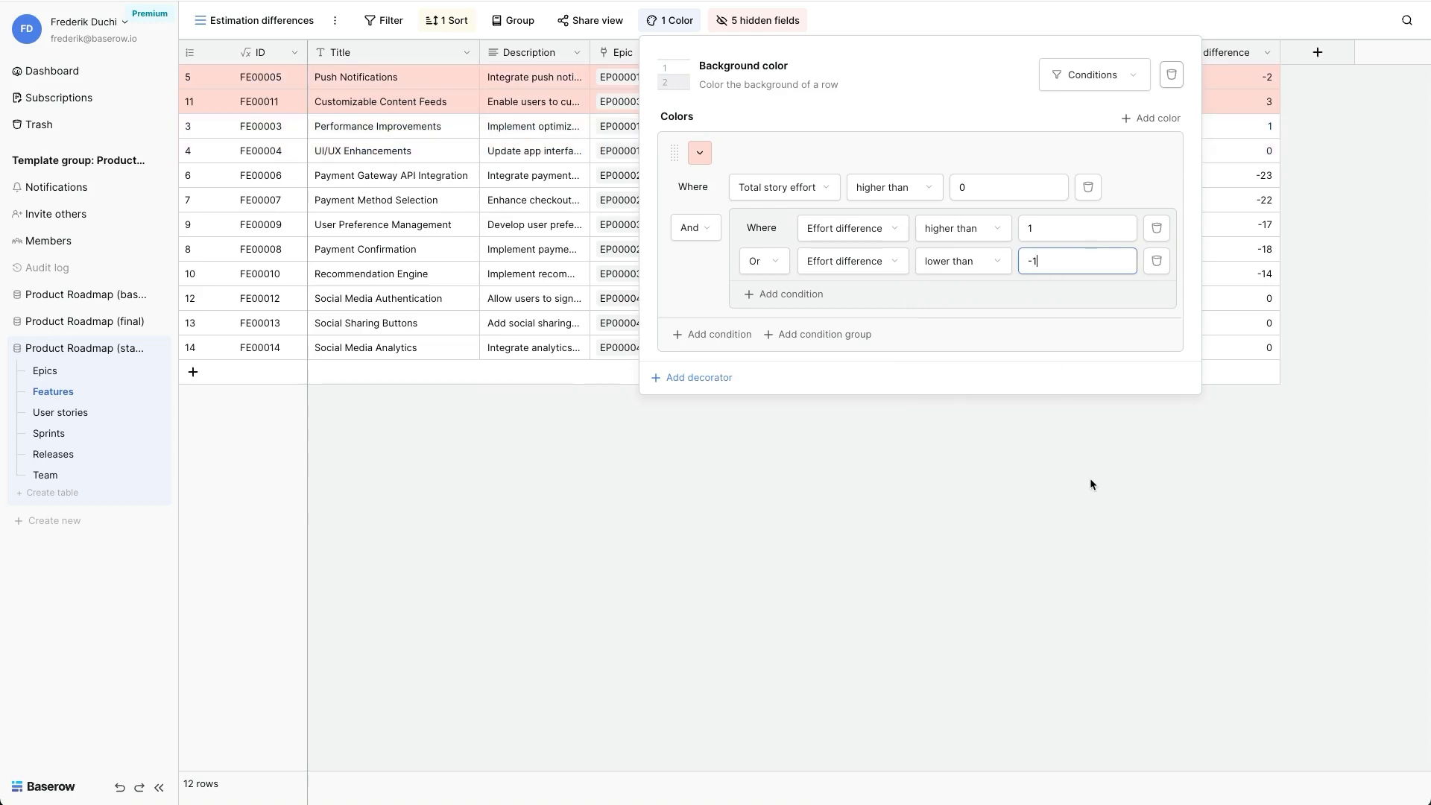
pyautogui.click(1092, 484)
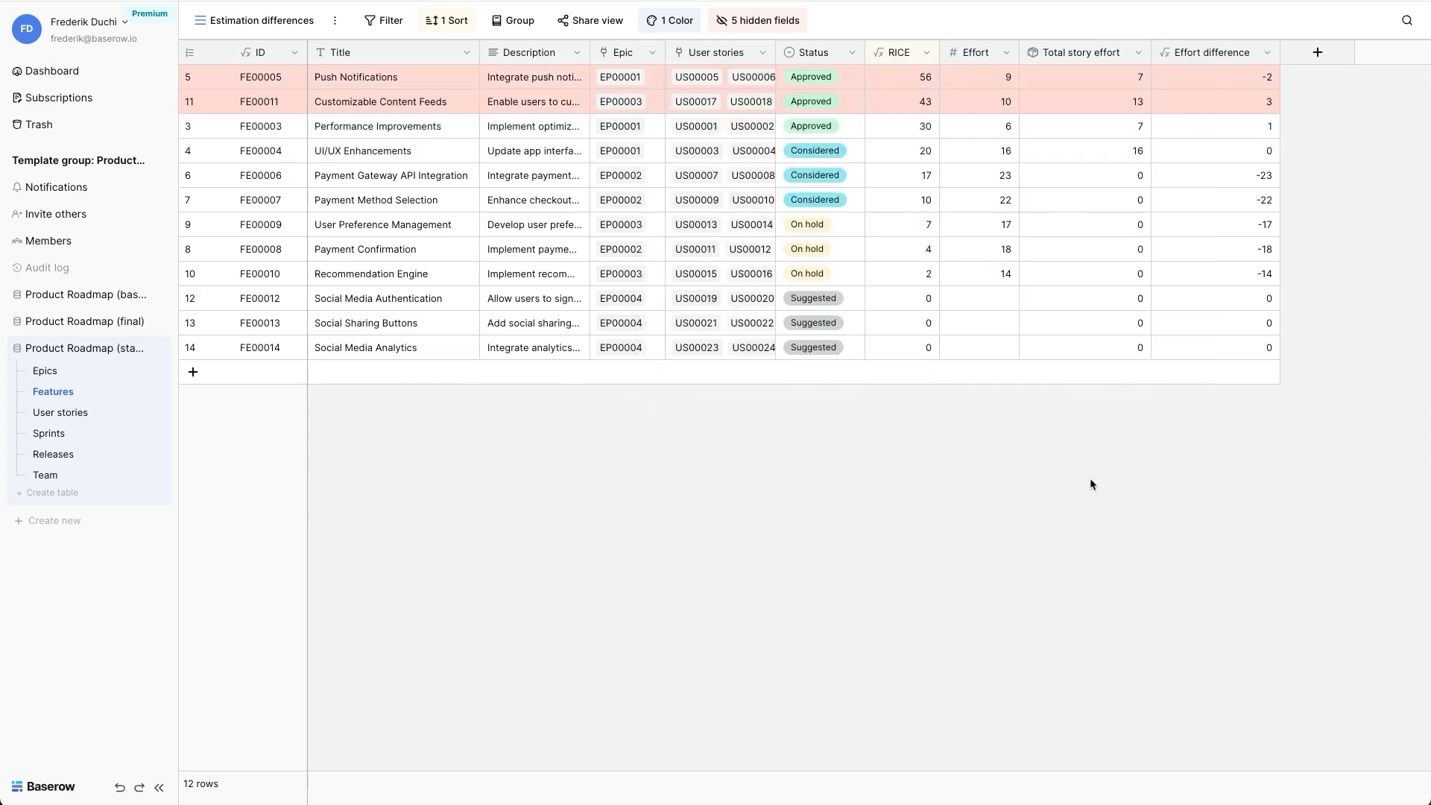
# - Examine the Effort difference, Total story effort and Effort values of the Push Notifications feature
pyautogui.click(1232, 107)
pyautogui.click(1200, 74)
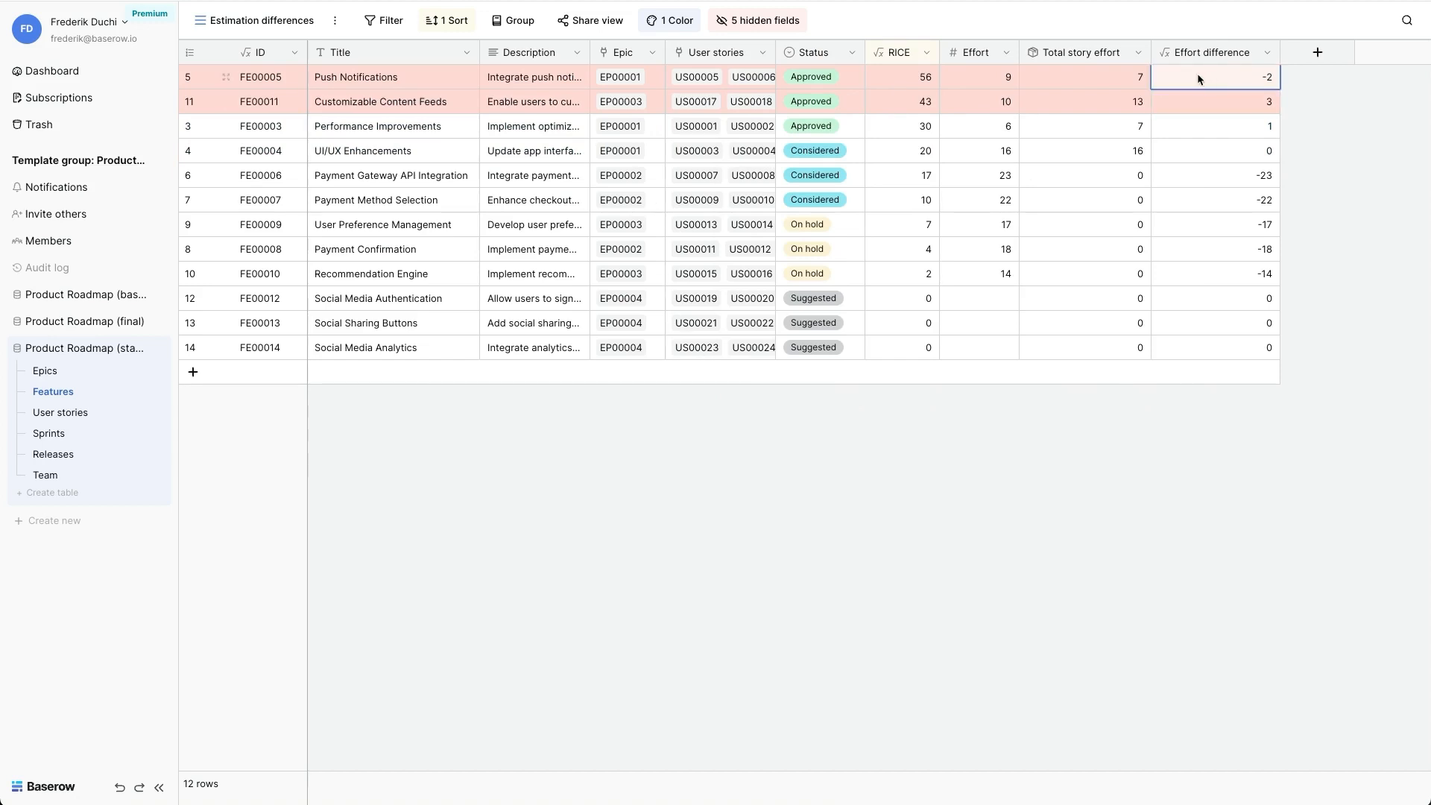
pyautogui.click(1079, 74)
pyautogui.click(983, 79)
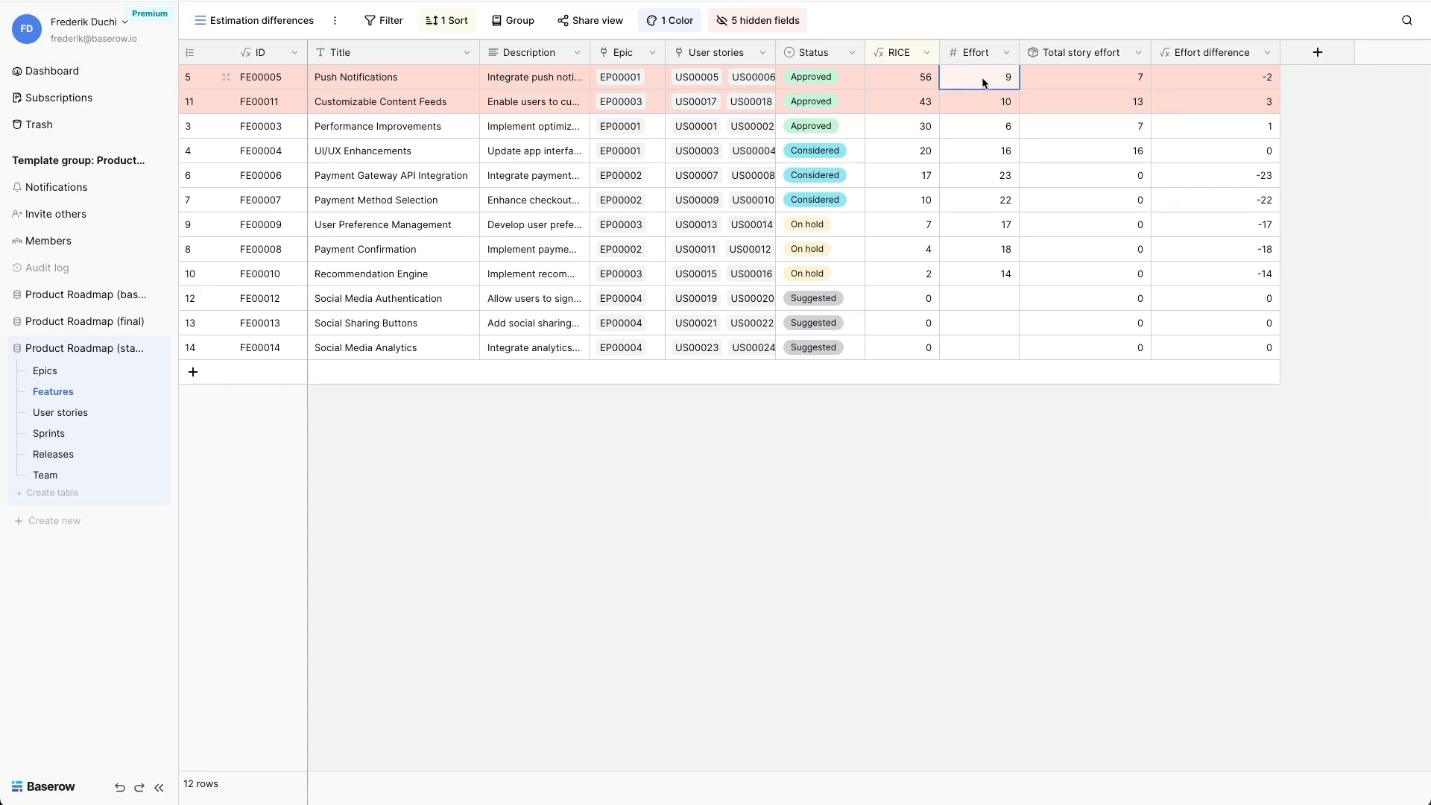
# - In the User stories table, set the Estimated work of user story US00005 to 4
pyautogui.click(60, 413)
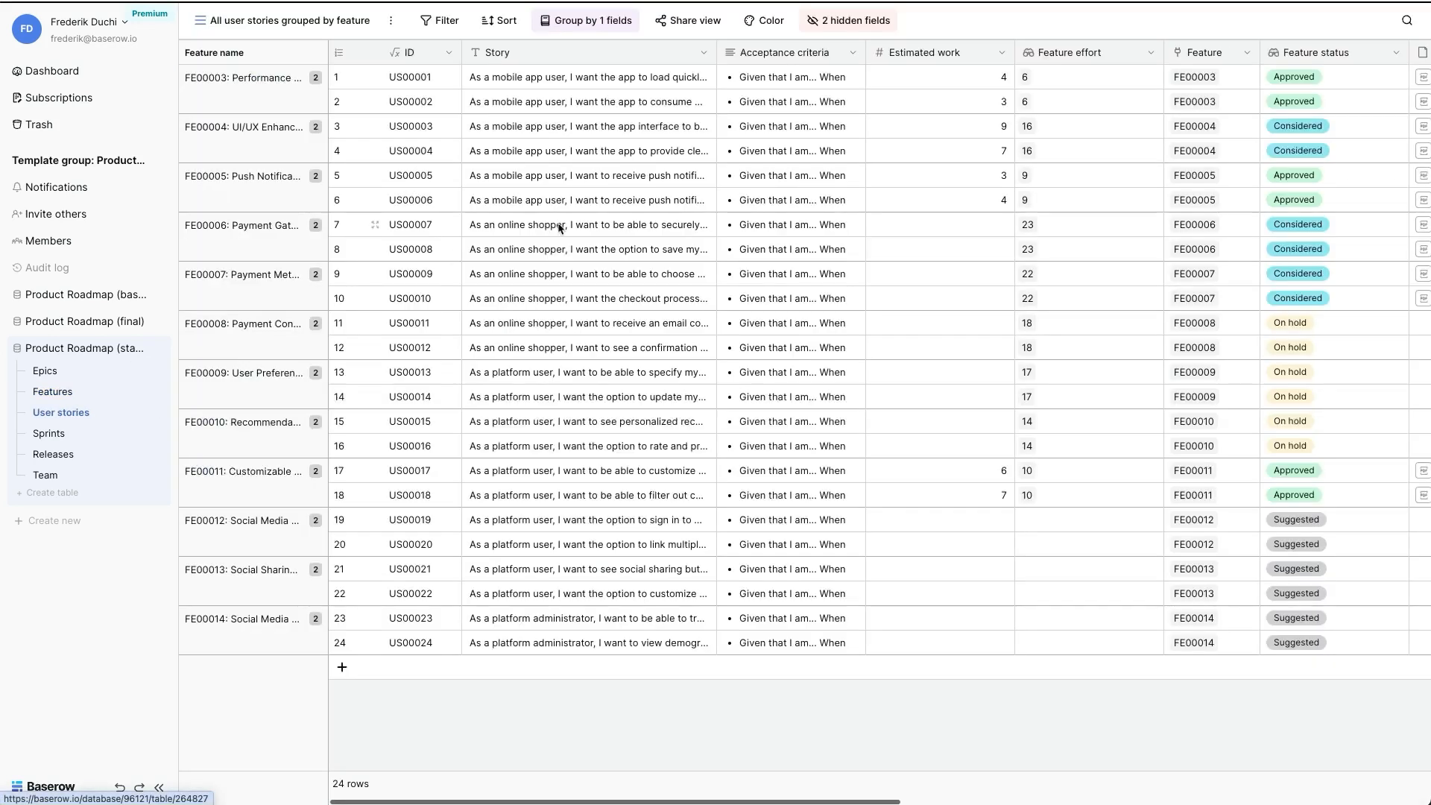
pyautogui.click(943, 84)
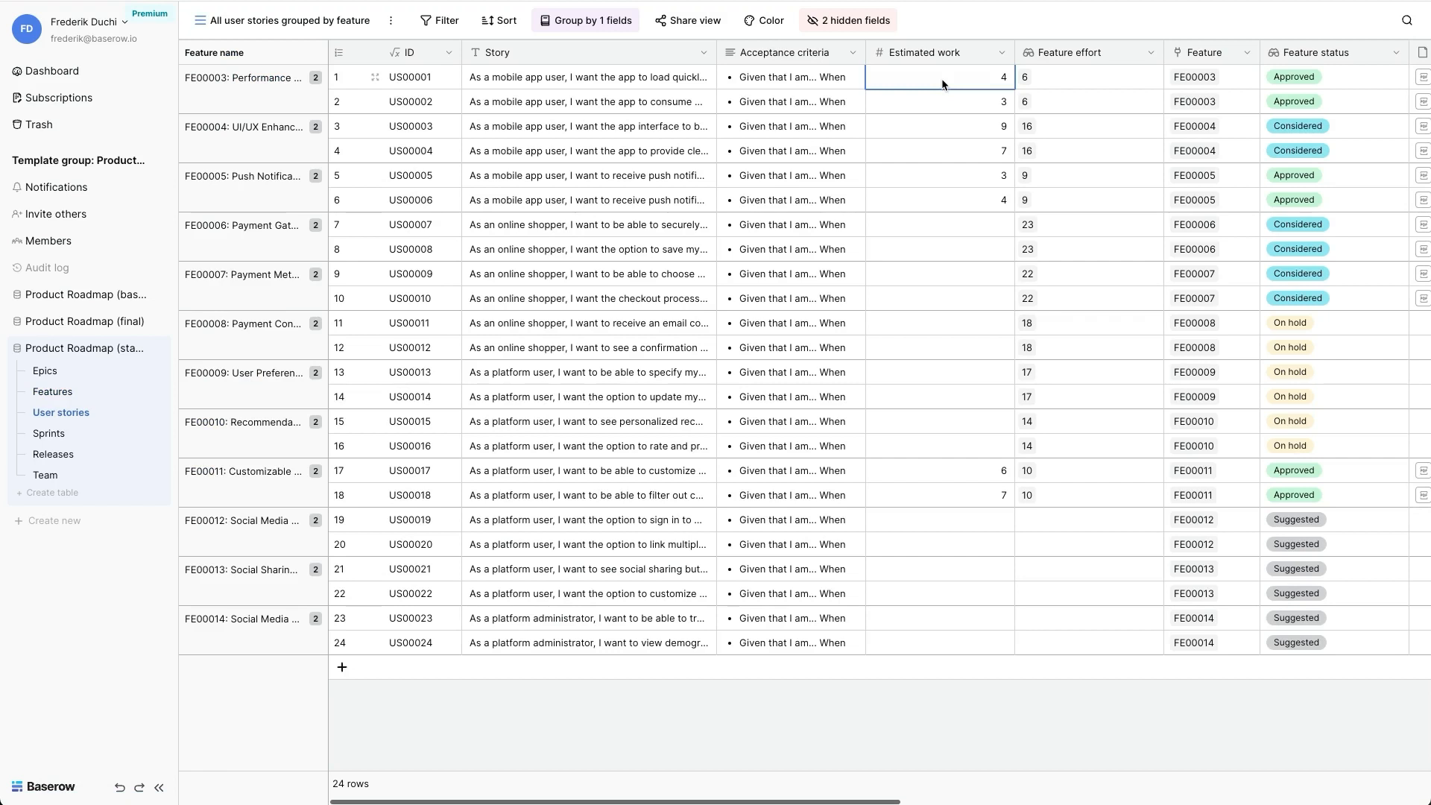
pyautogui.press('Down')
pyautogui.press('Down')
pyautogui.press('Down')
pyautogui.press('Down')
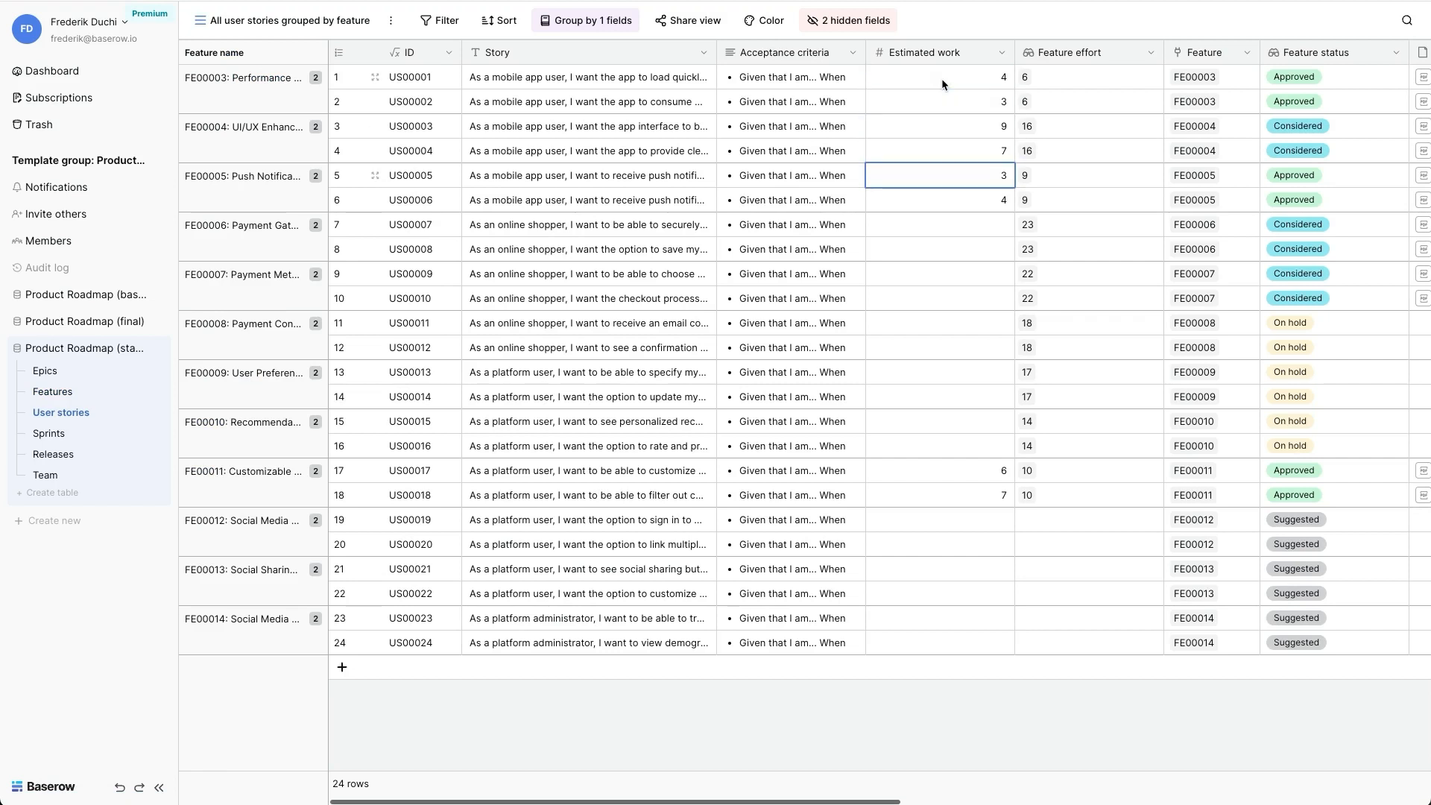
pyautogui.write('4')
pyautogui.press('Return')
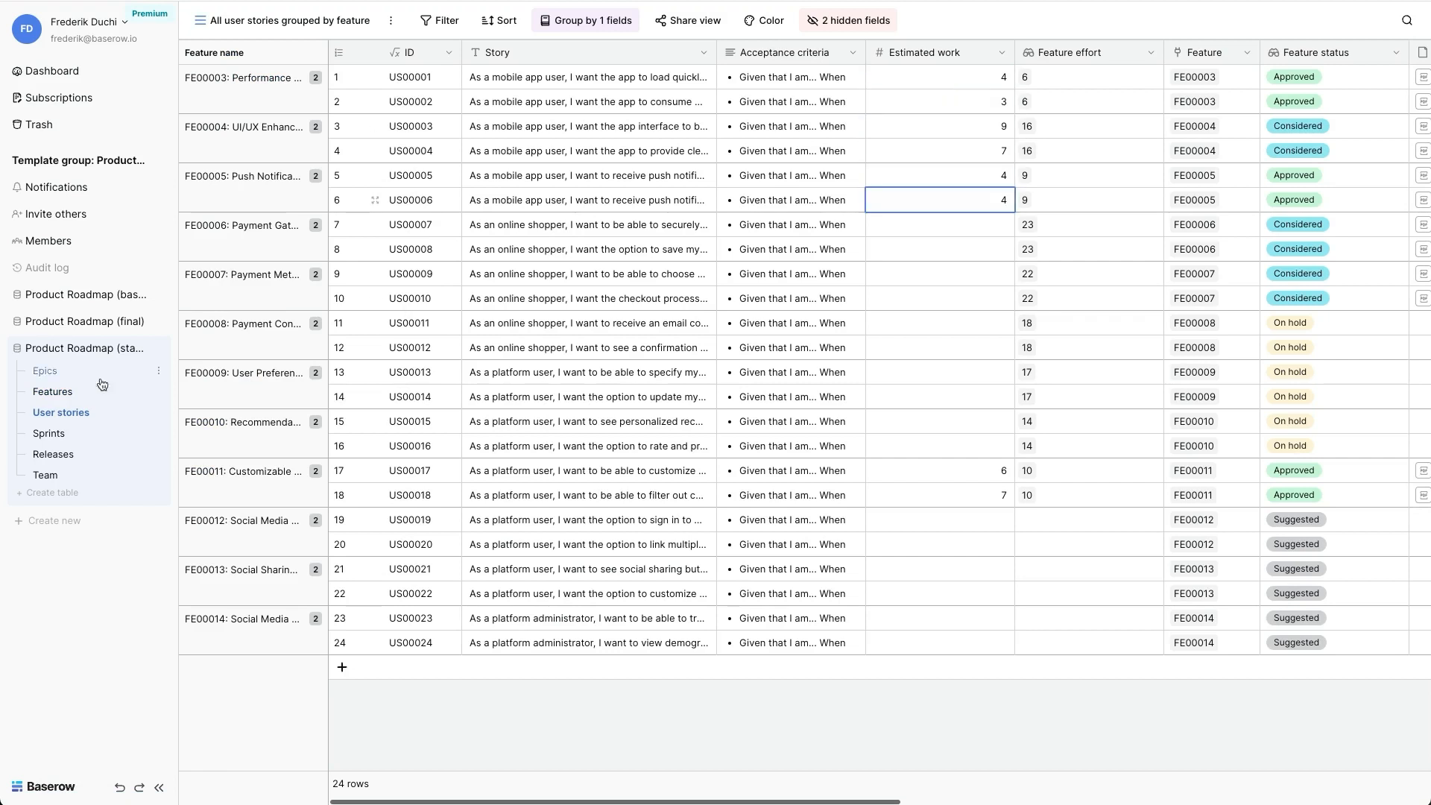
# - In the Features table, set the status of Customizable Content Feeds to On hold
pyautogui.click(67, 390)
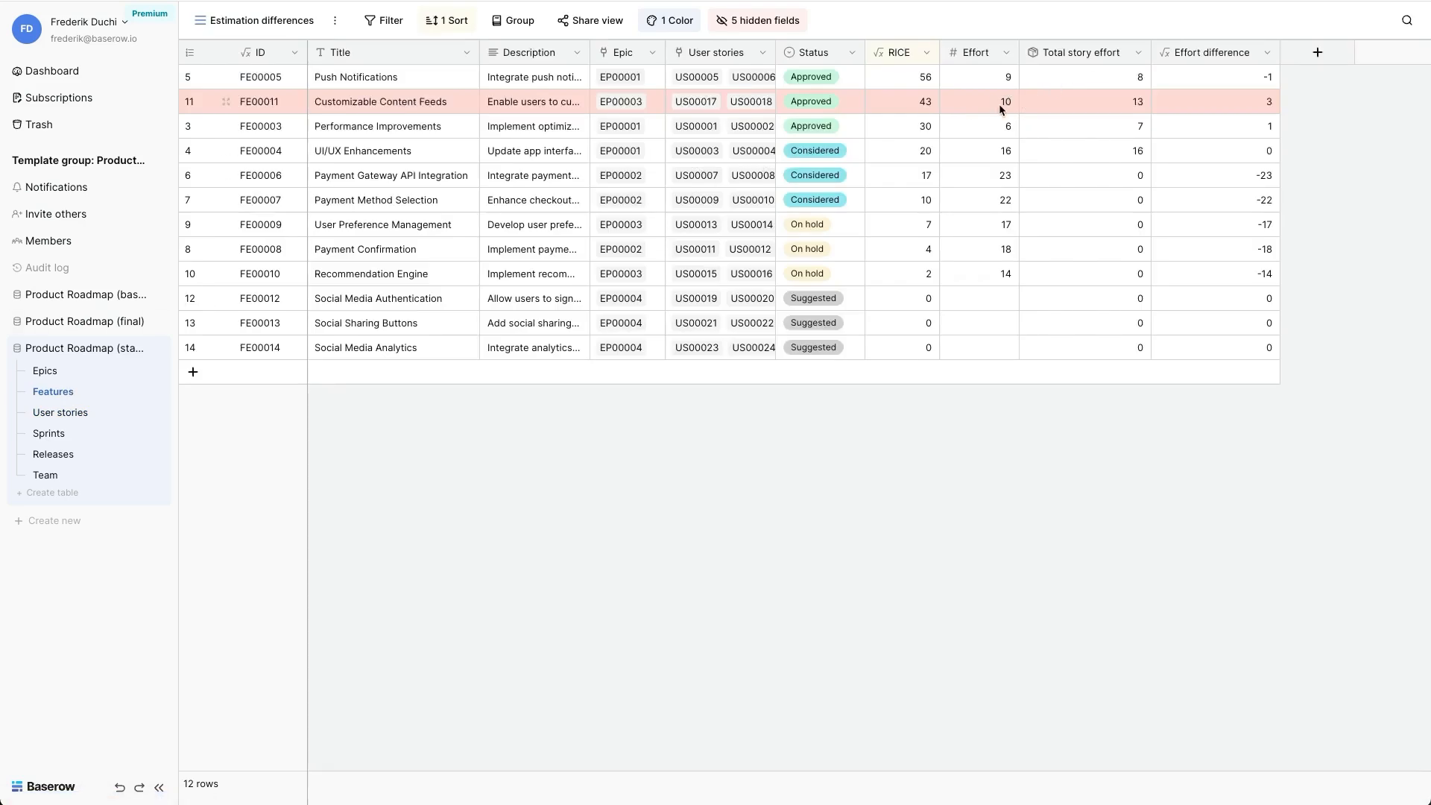
pyautogui.click(825, 109)
pyautogui.click(812, 109)
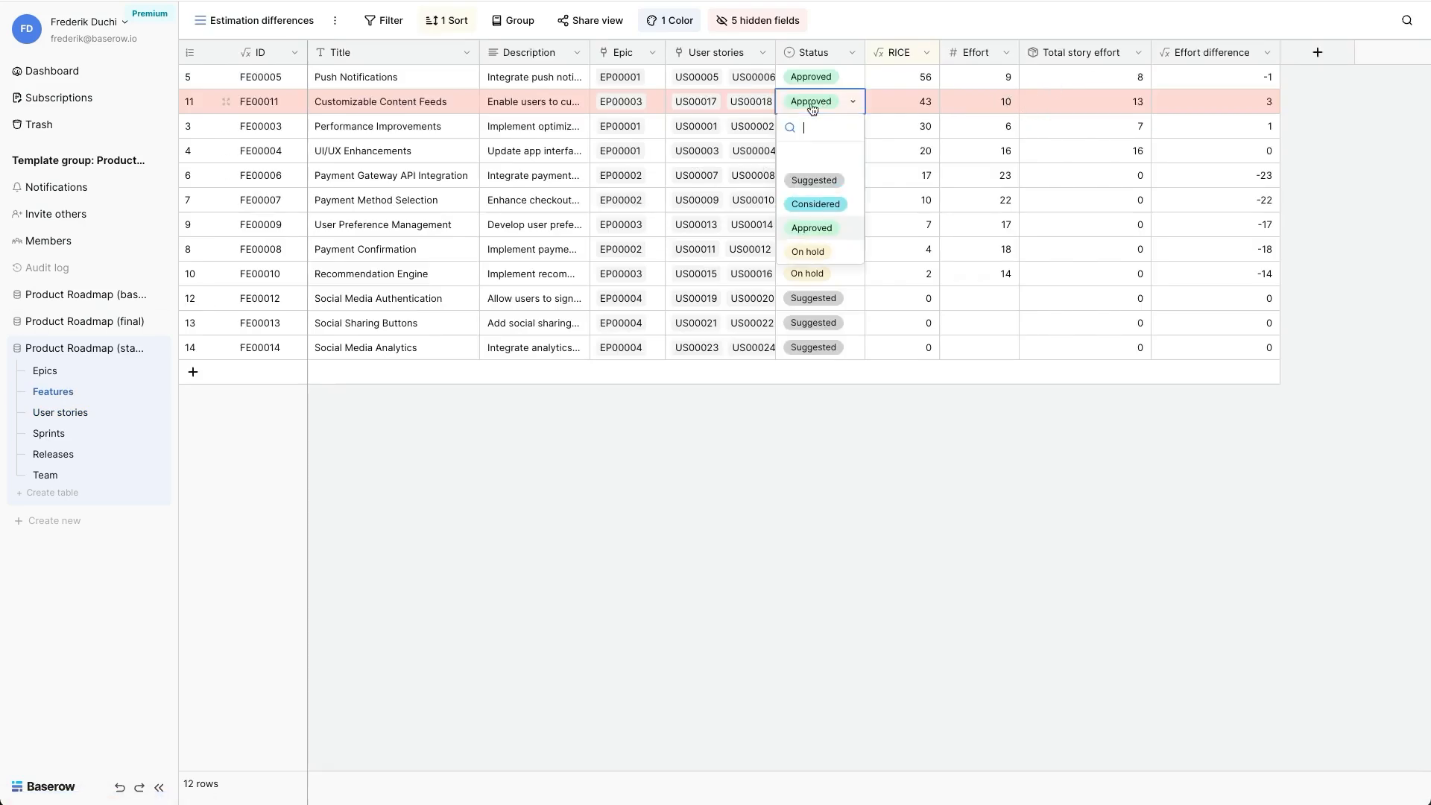
pyautogui.click(811, 252)
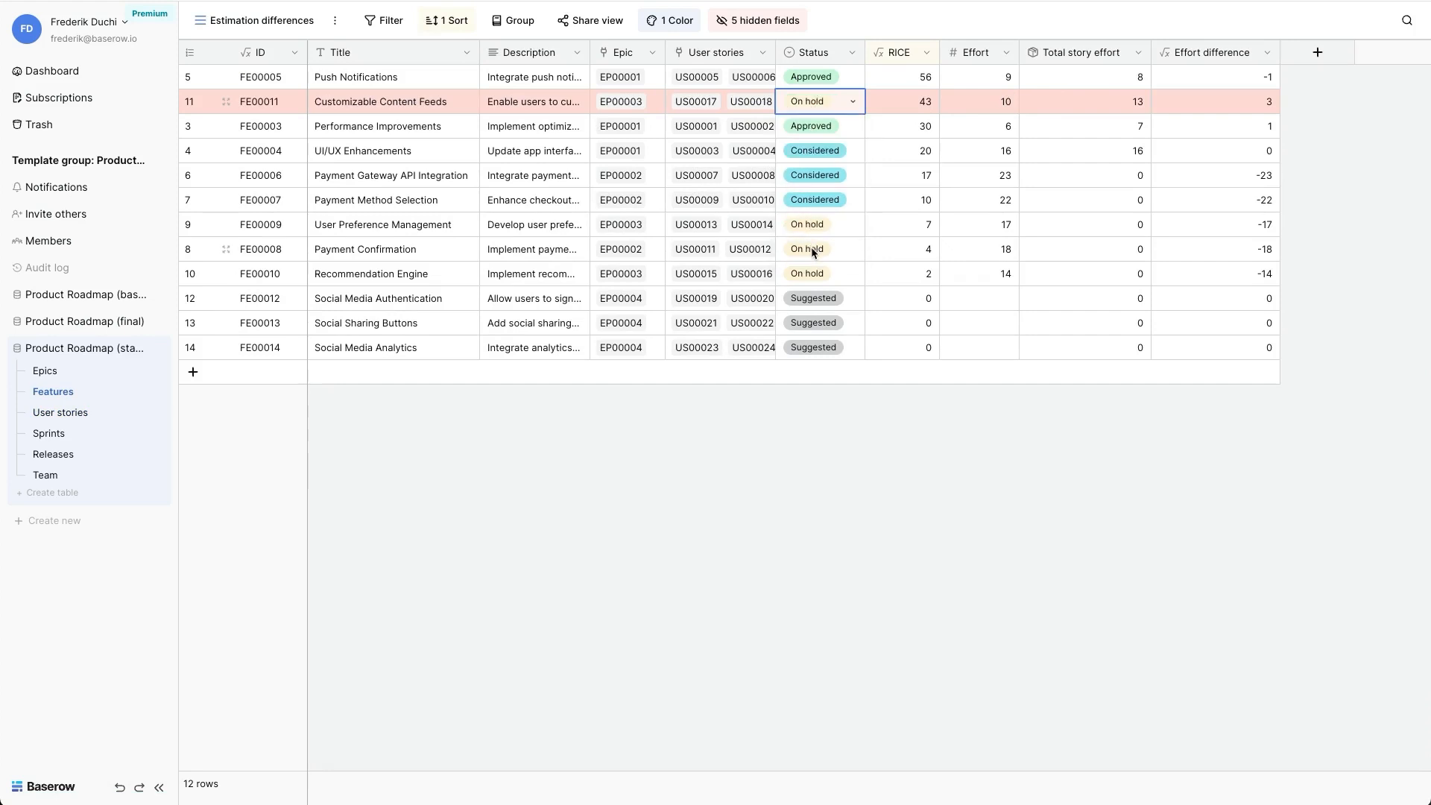
# - Set the status of the UI/UX Enhancements feature to Approved
pyautogui.click(805, 154)
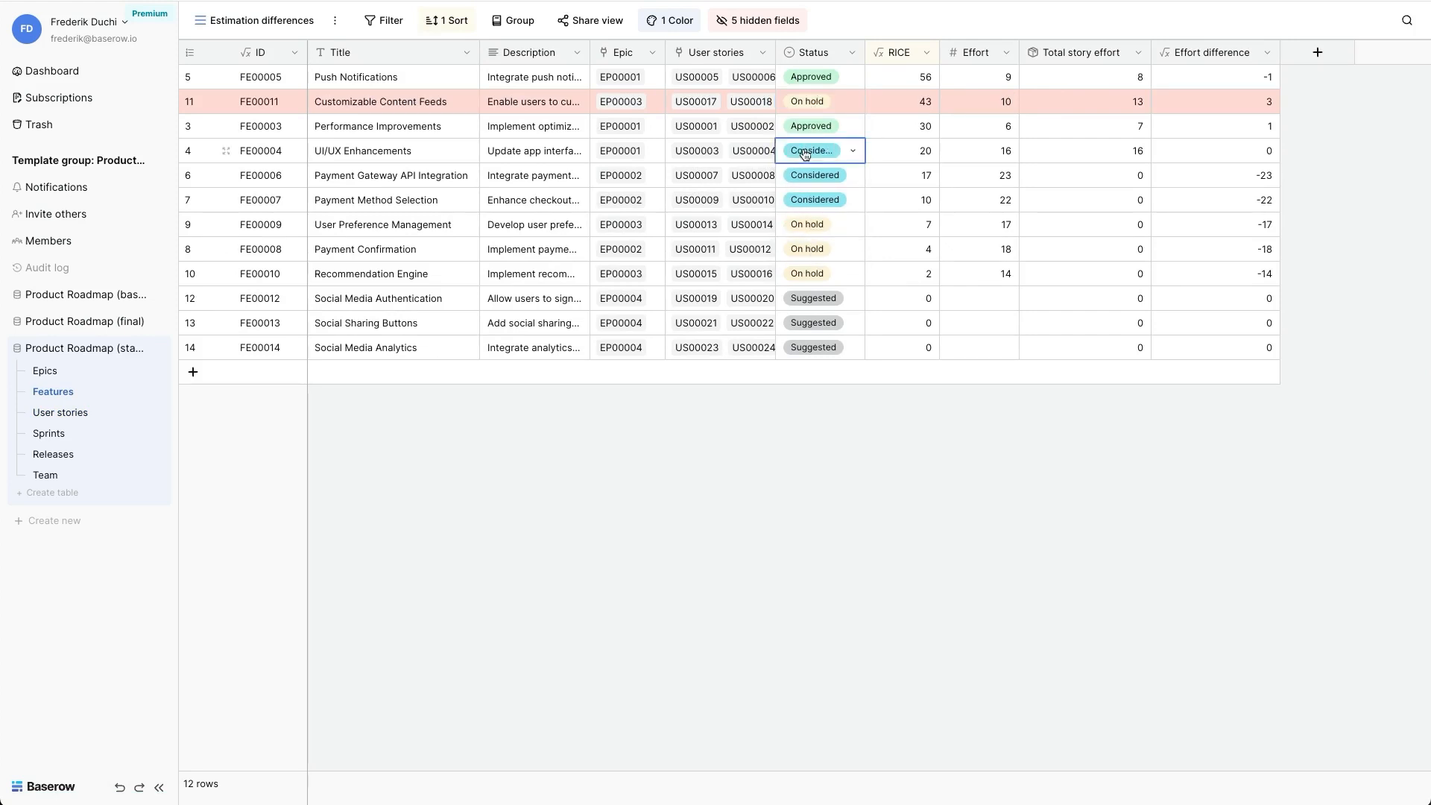
pyautogui.click(854, 153)
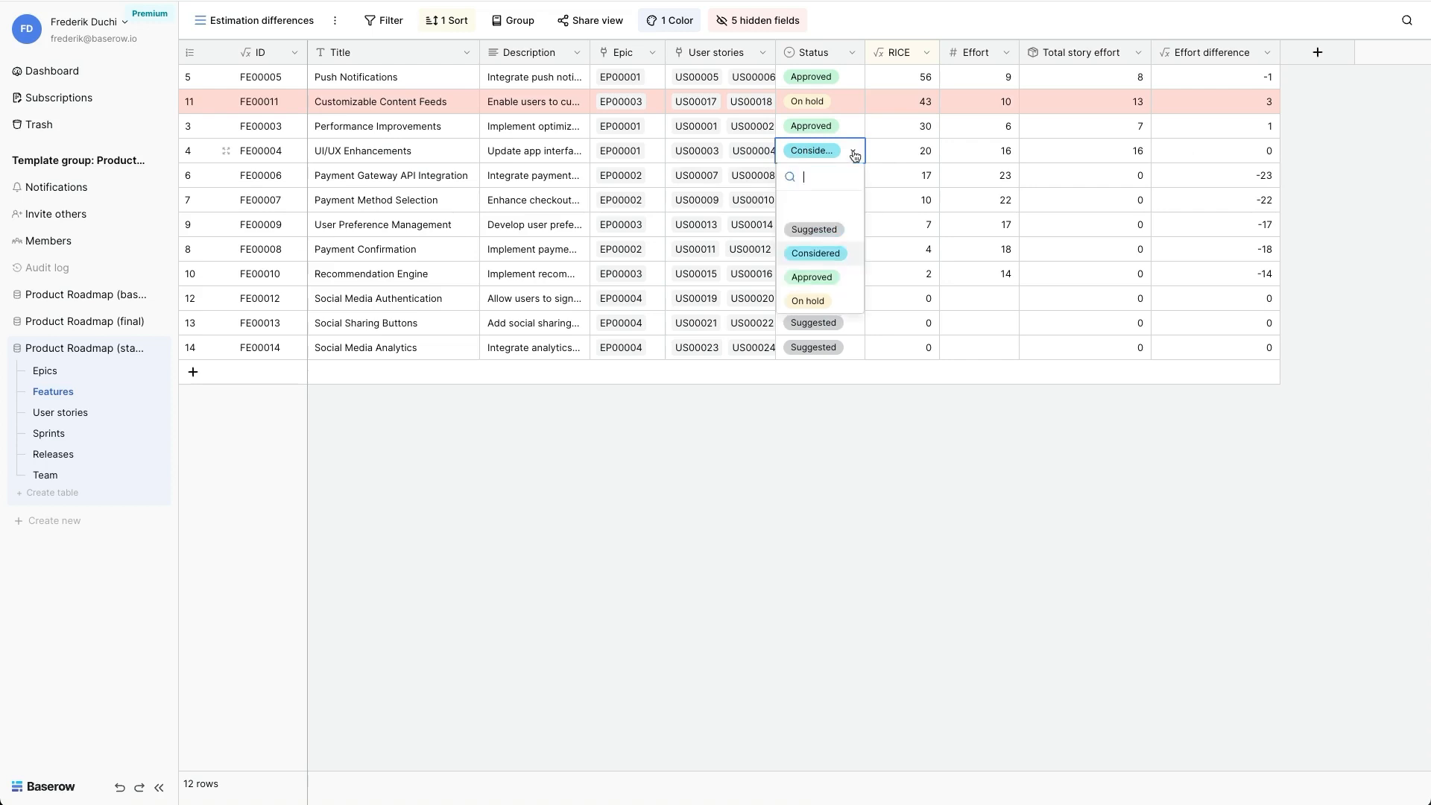
pyautogui.click(825, 280)
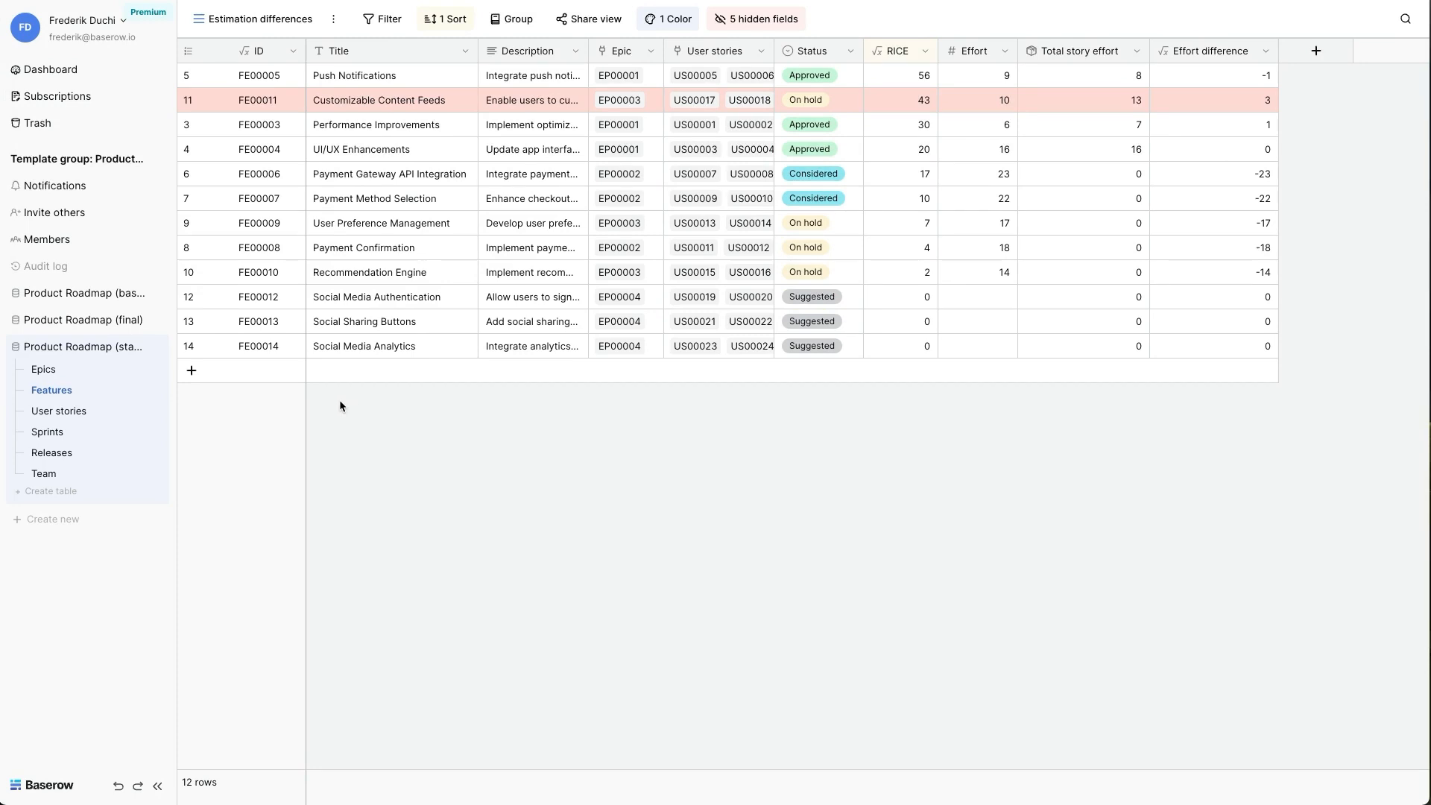
# - Examine the formula of the Re-estimate field in the User stories table, and close it without changes
pyautogui.click(56, 412)
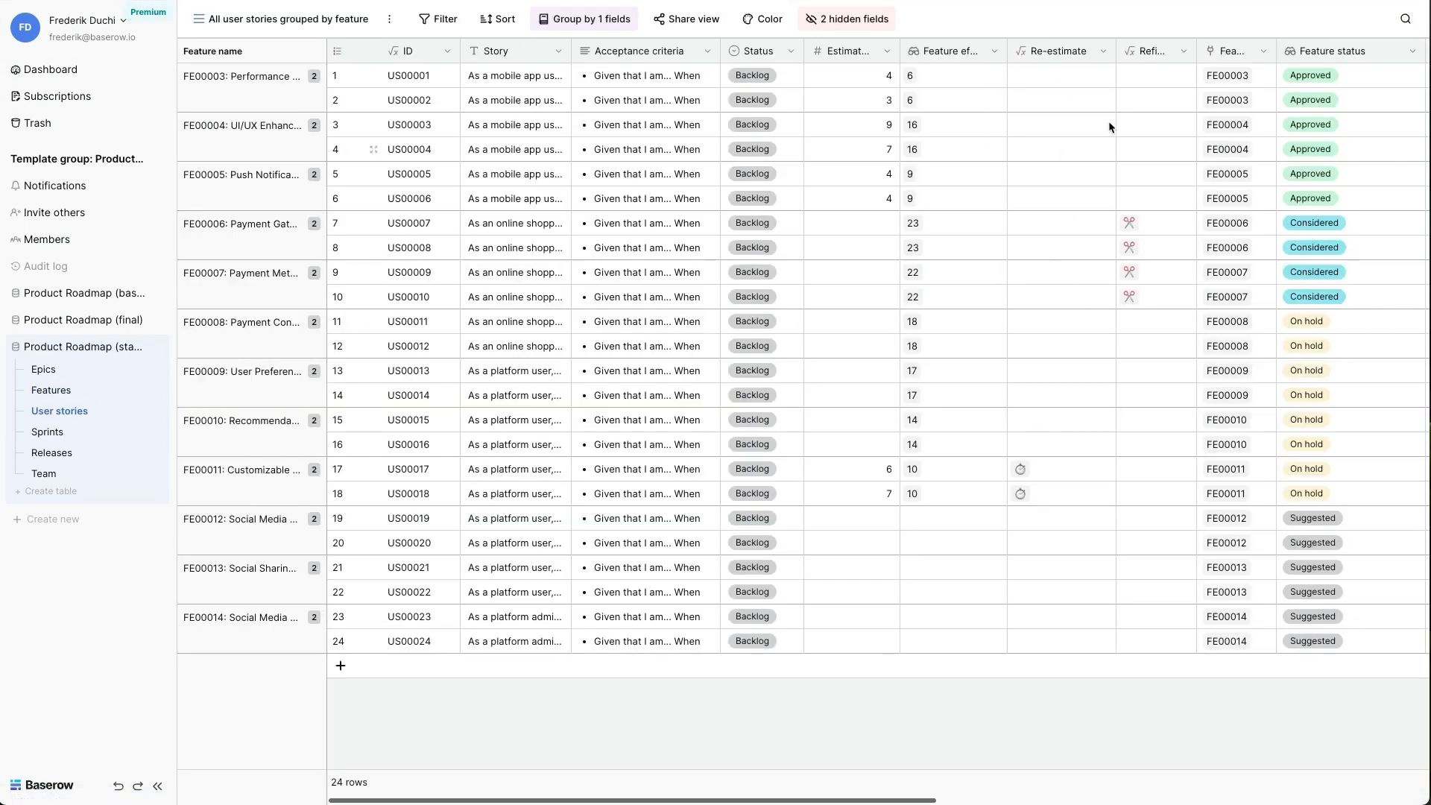
pyautogui.click(1103, 51)
pyautogui.click(1042, 103)
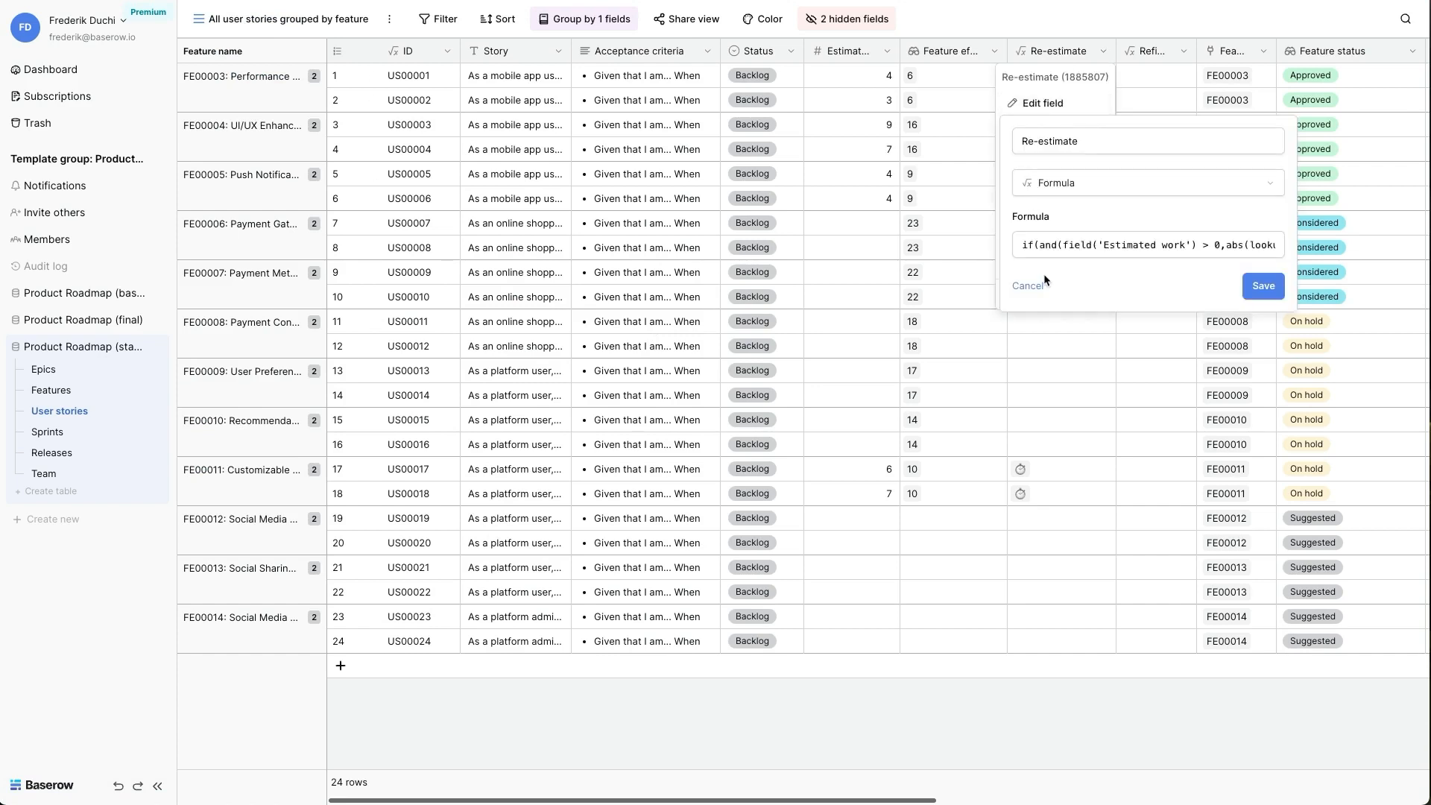
pyautogui.click(1051, 246)
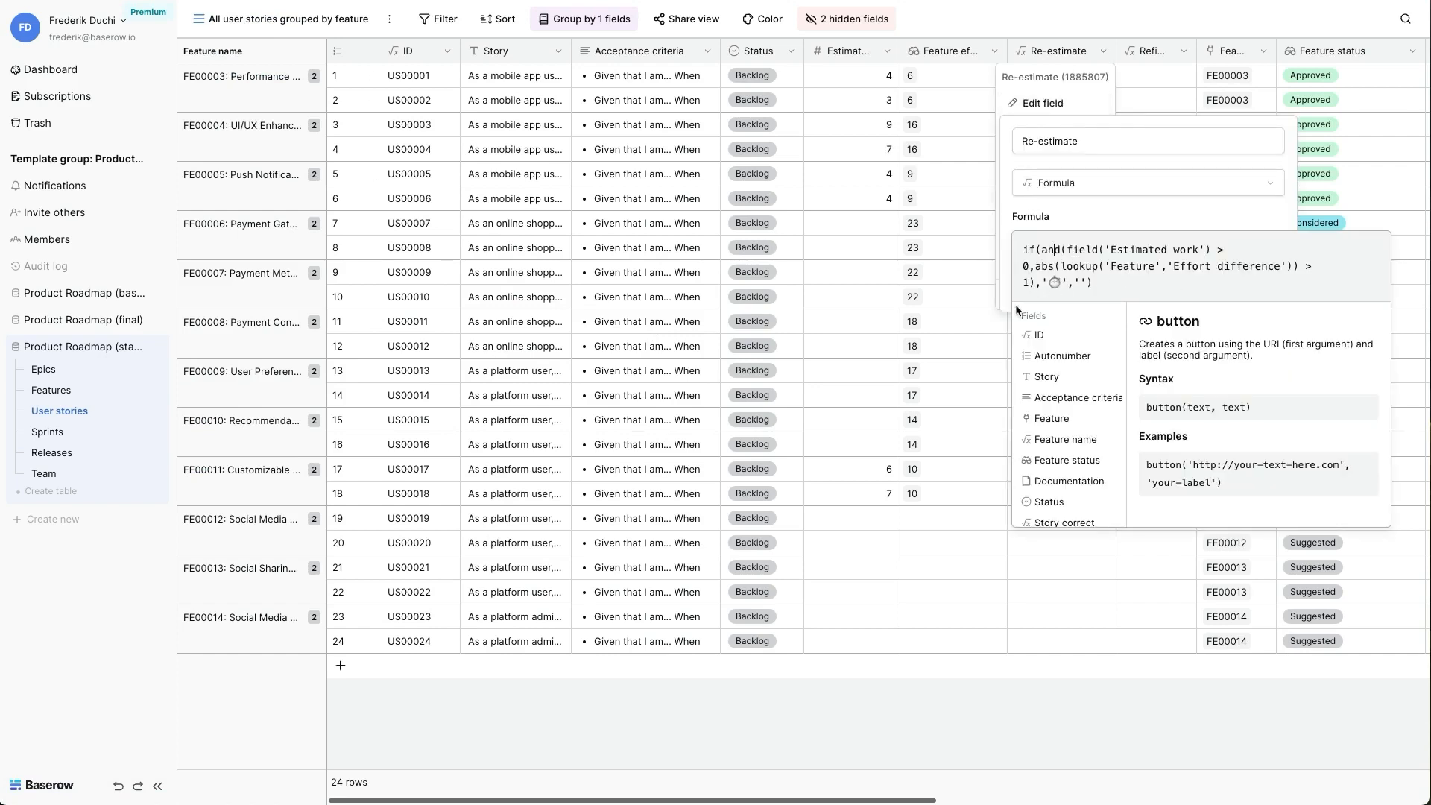
pyautogui.click(983, 328)
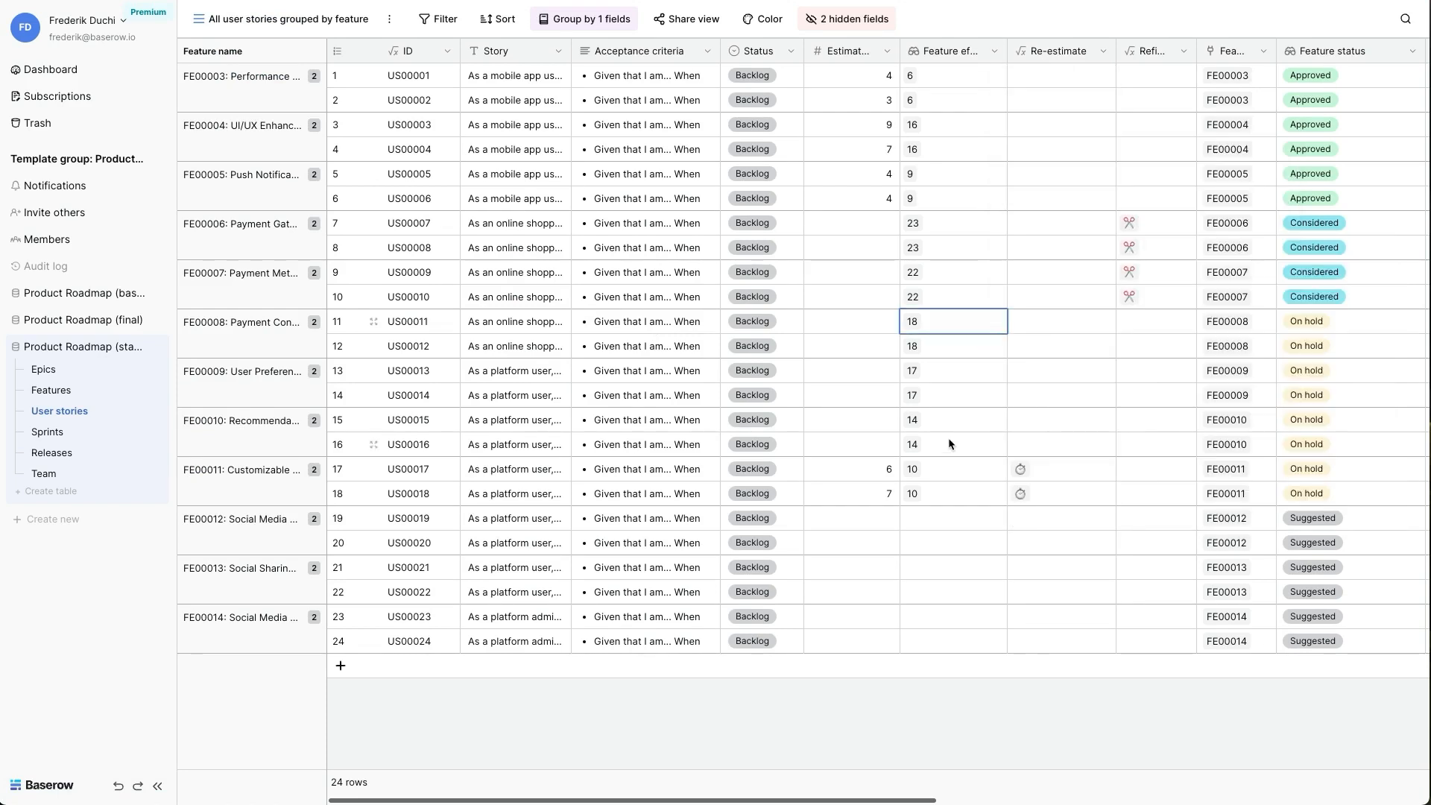
# - Set the status of user stories US00017 and US00018 to Story on hold
pyautogui.doubleClick(775, 470)
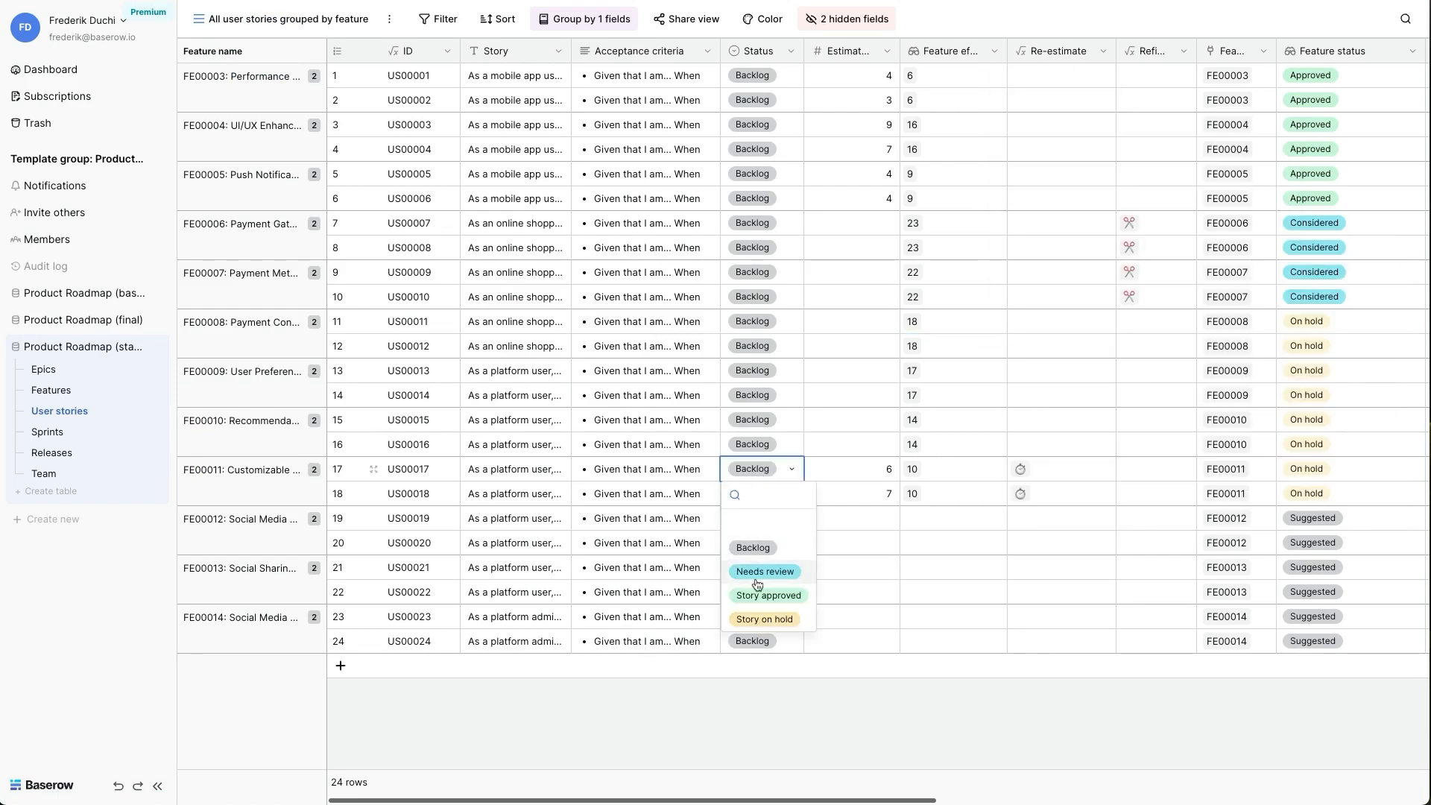
pyautogui.click(755, 618)
pyautogui.click(750, 493)
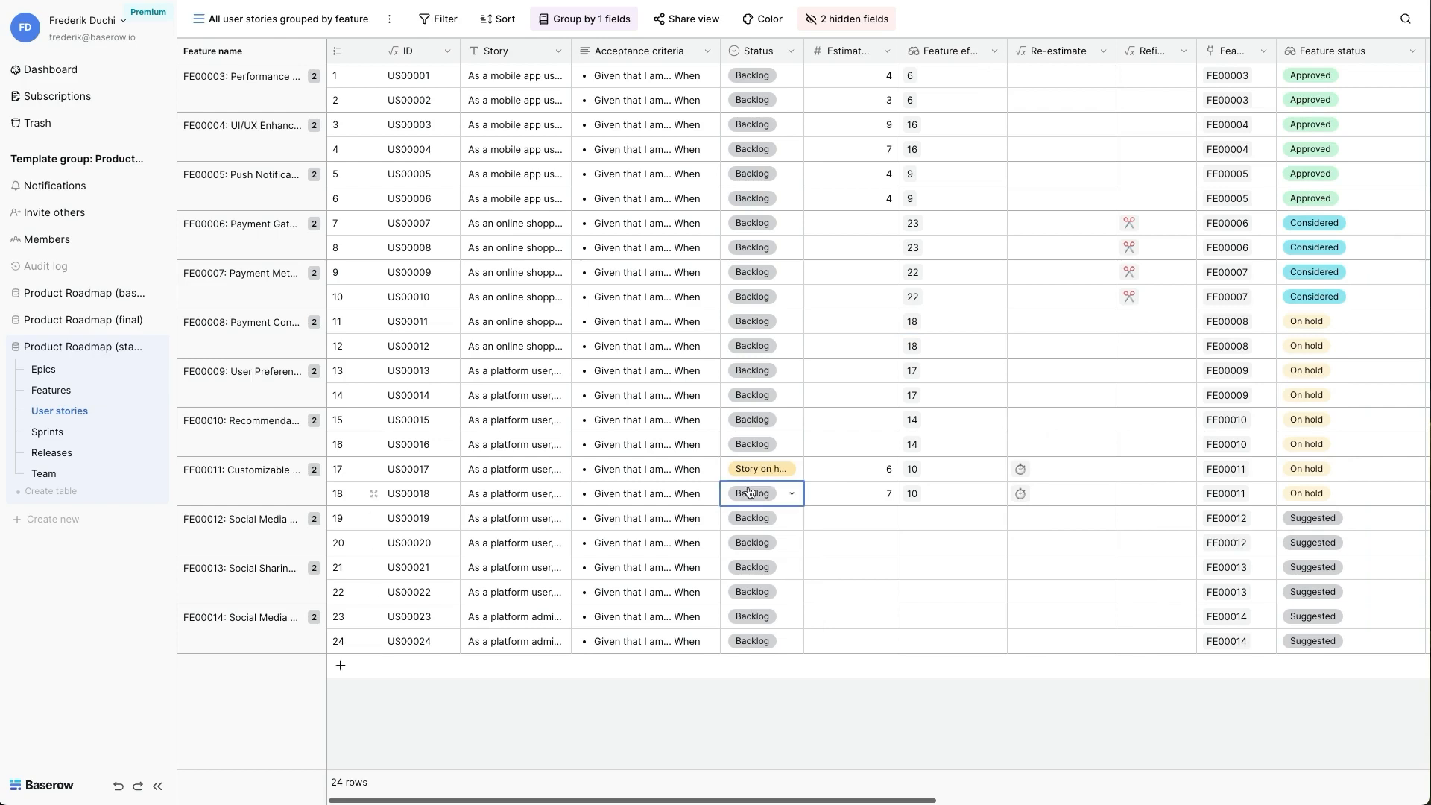
pyautogui.click(749, 492)
pyautogui.click(765, 643)
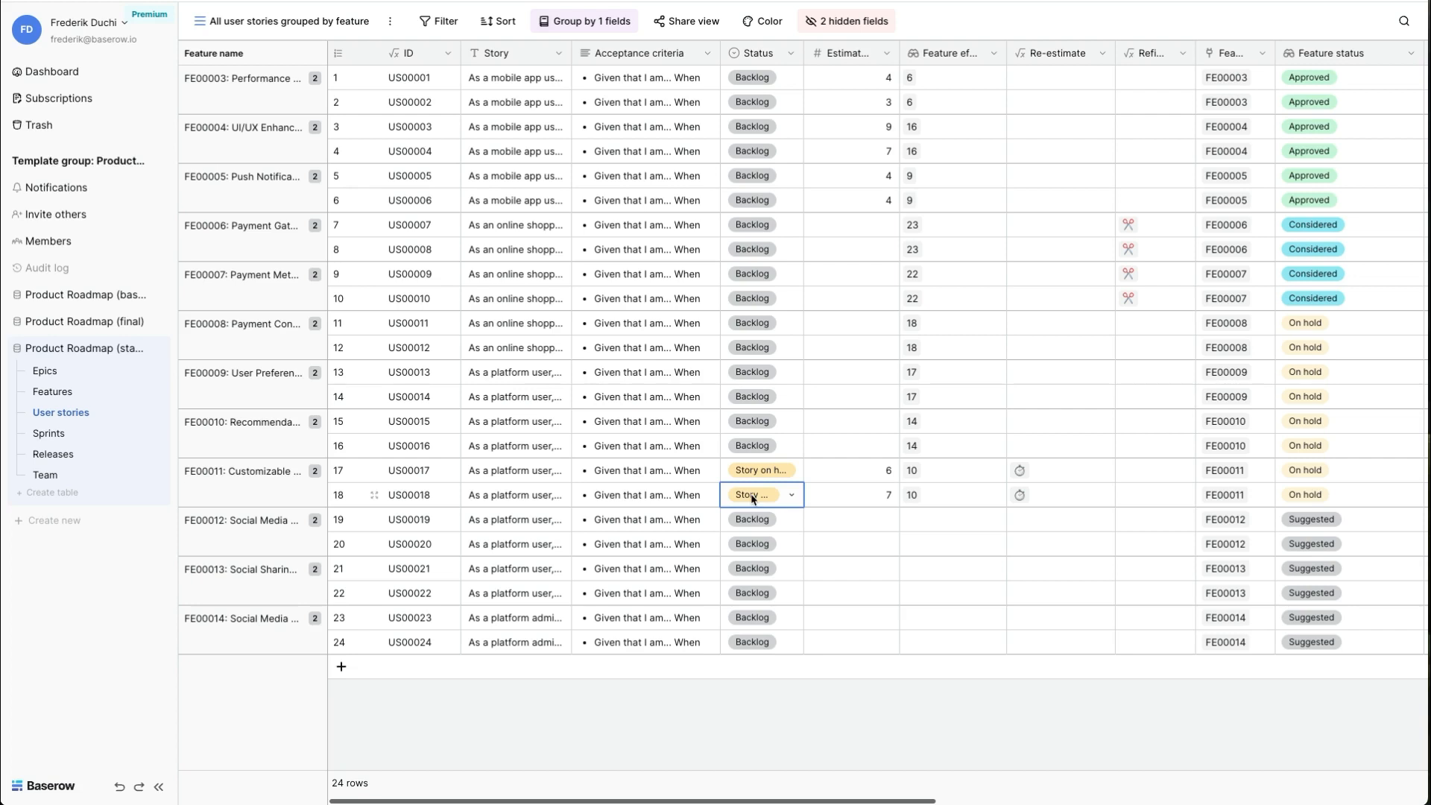
# - Examine the estimated work values of user stories US00001 to US00018
pyautogui.click(854, 80)
pyautogui.hotkey('shift', 'Down')
pyautogui.hotkey('shift', 'Down')
pyautogui.hotkey('shift', 'Down')
pyautogui.hotkey('shift', 'Down')
pyautogui.hotkey('shift', 'Down')
pyautogui.hotkey('shift', 'Down')
pyautogui.hotkey('shift', 'Down')
pyautogui.hotkey('shift', 'Down')
pyautogui.hotkey('shift', 'Down')
pyautogui.hotkey('shift', 'Down')
pyautogui.hotkey('shift', 'Down')
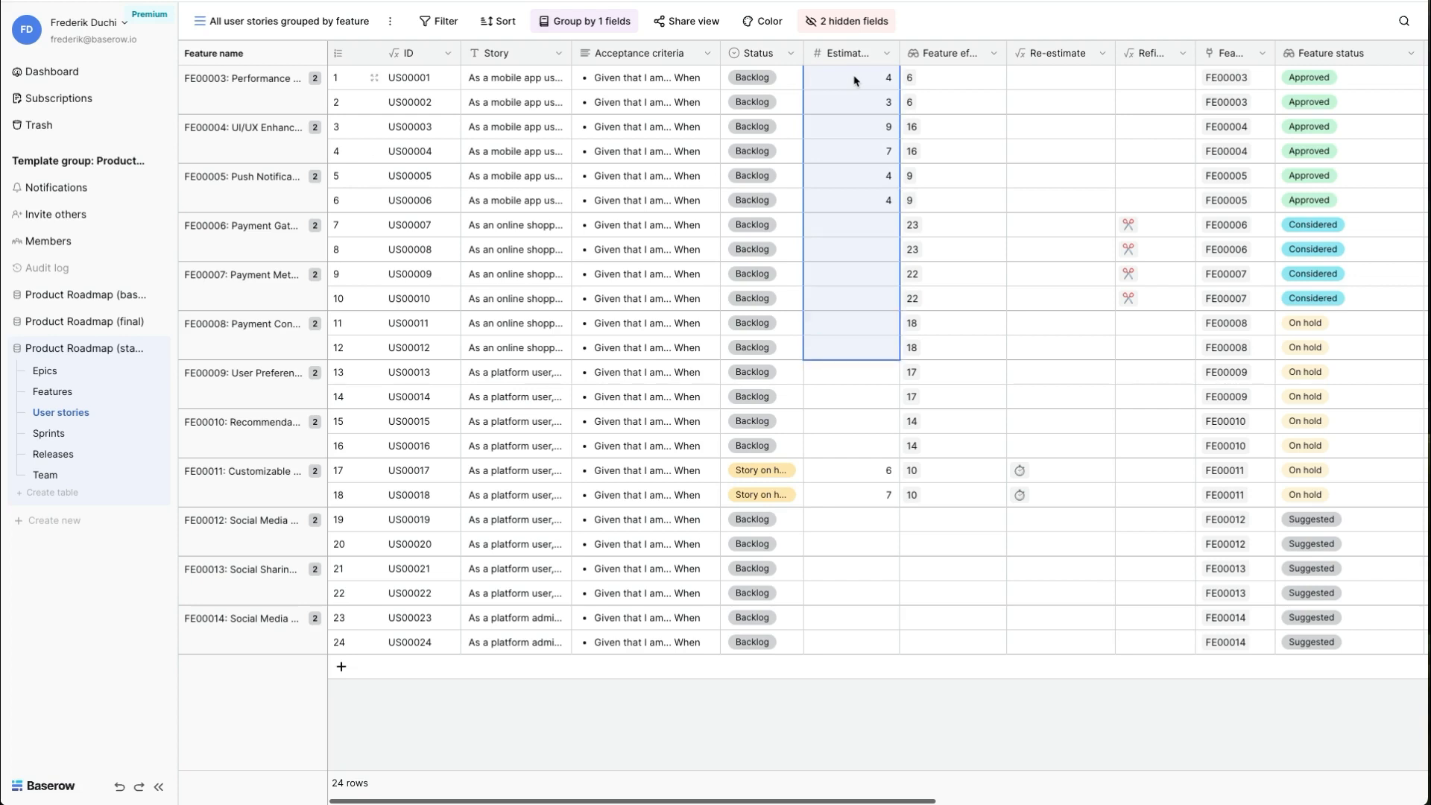
pyautogui.hotkey('shift', 'Down')
pyautogui.hotkey('shift', 'Down')
pyautogui.hotkey('shift', 'Down')
pyautogui.hotkey('shift', 'Down')
pyautogui.hotkey('shift', 'Down')
pyautogui.hotkey('shift', 'Down')
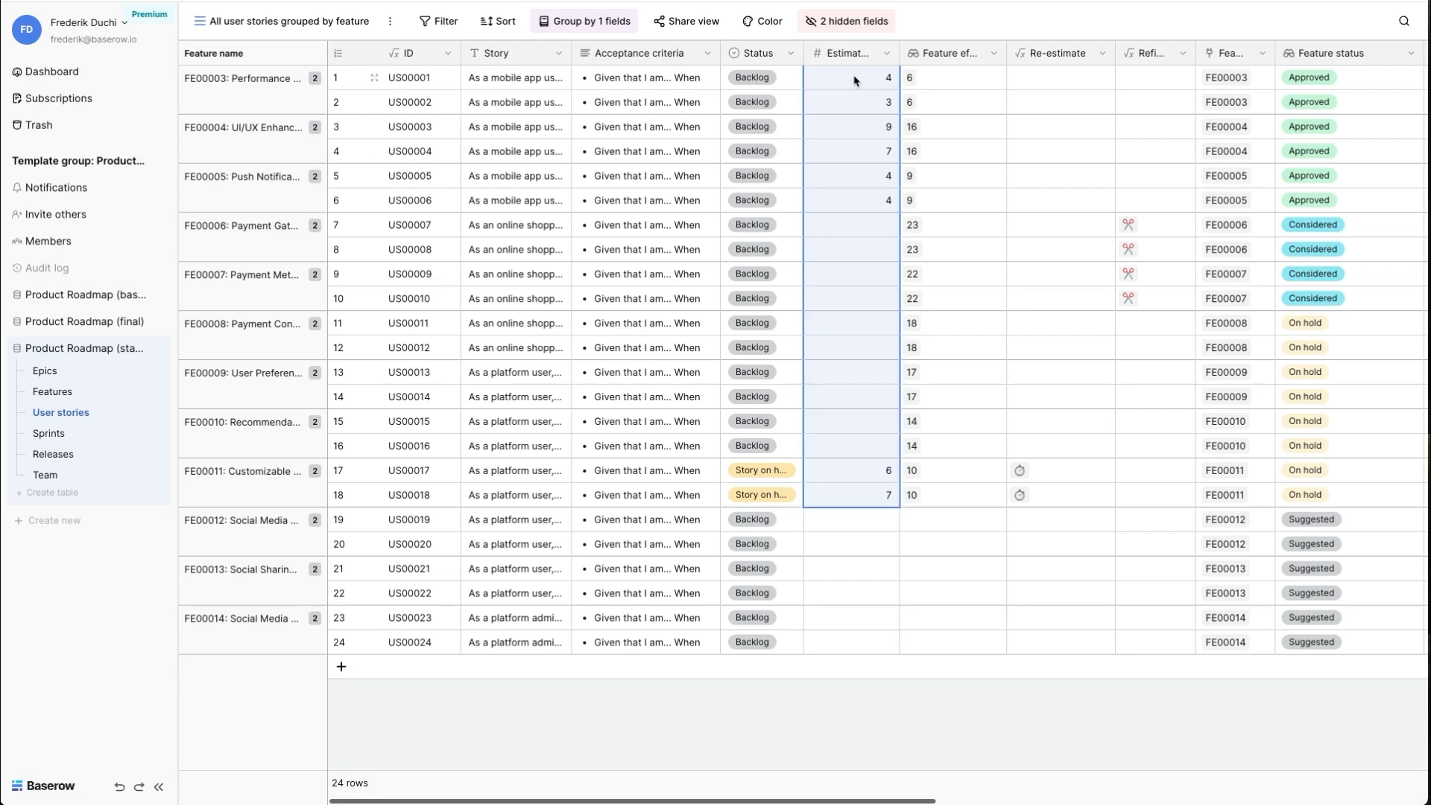
pyautogui.press('Down')
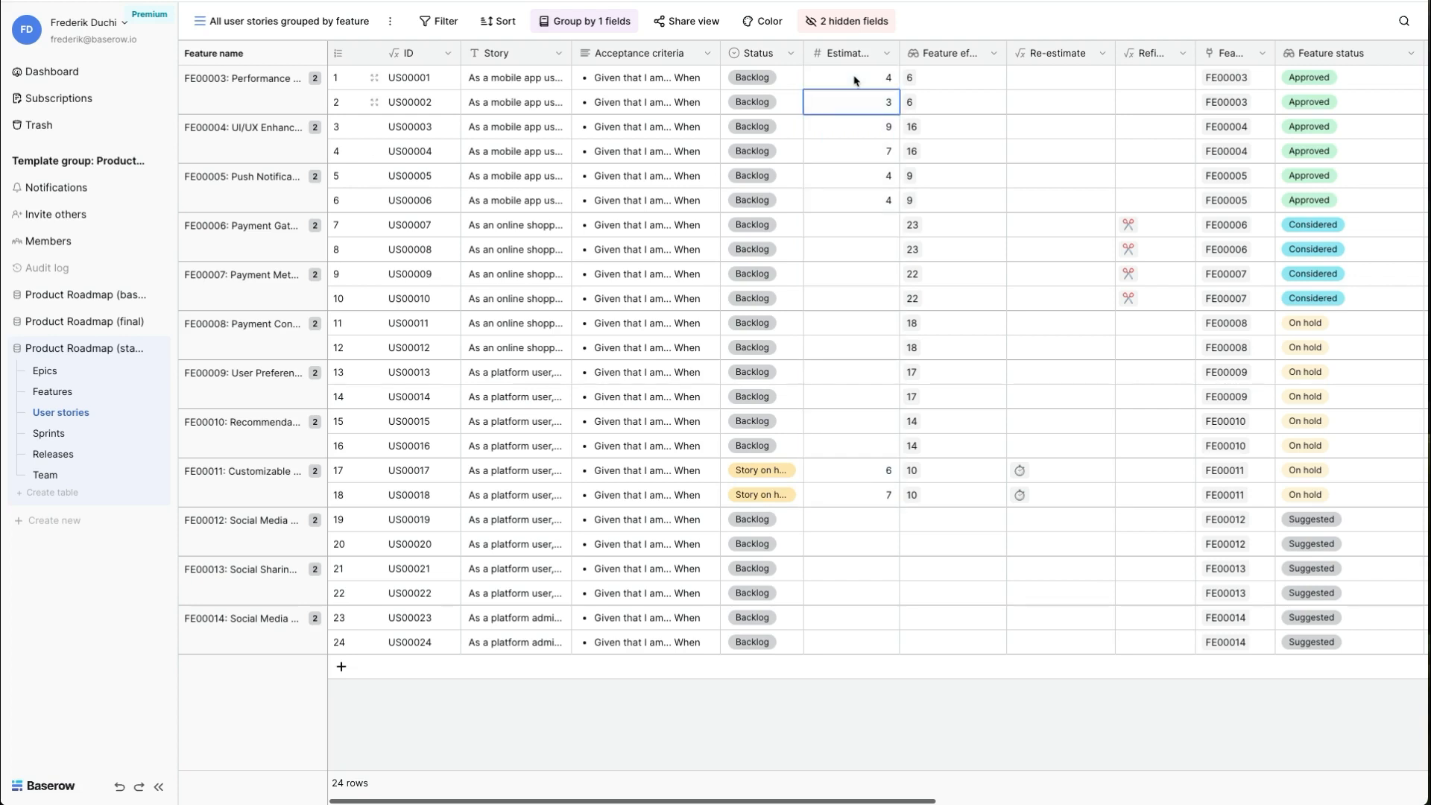
# - Examine the estimated work and feature effort of the user stories belonging to features FE00006 and FE00007
pyautogui.press('Right')
pyautogui.press('Down')
pyautogui.press('Down')
pyautogui.press('Down')
pyautogui.press('Down')
pyautogui.press('Down')
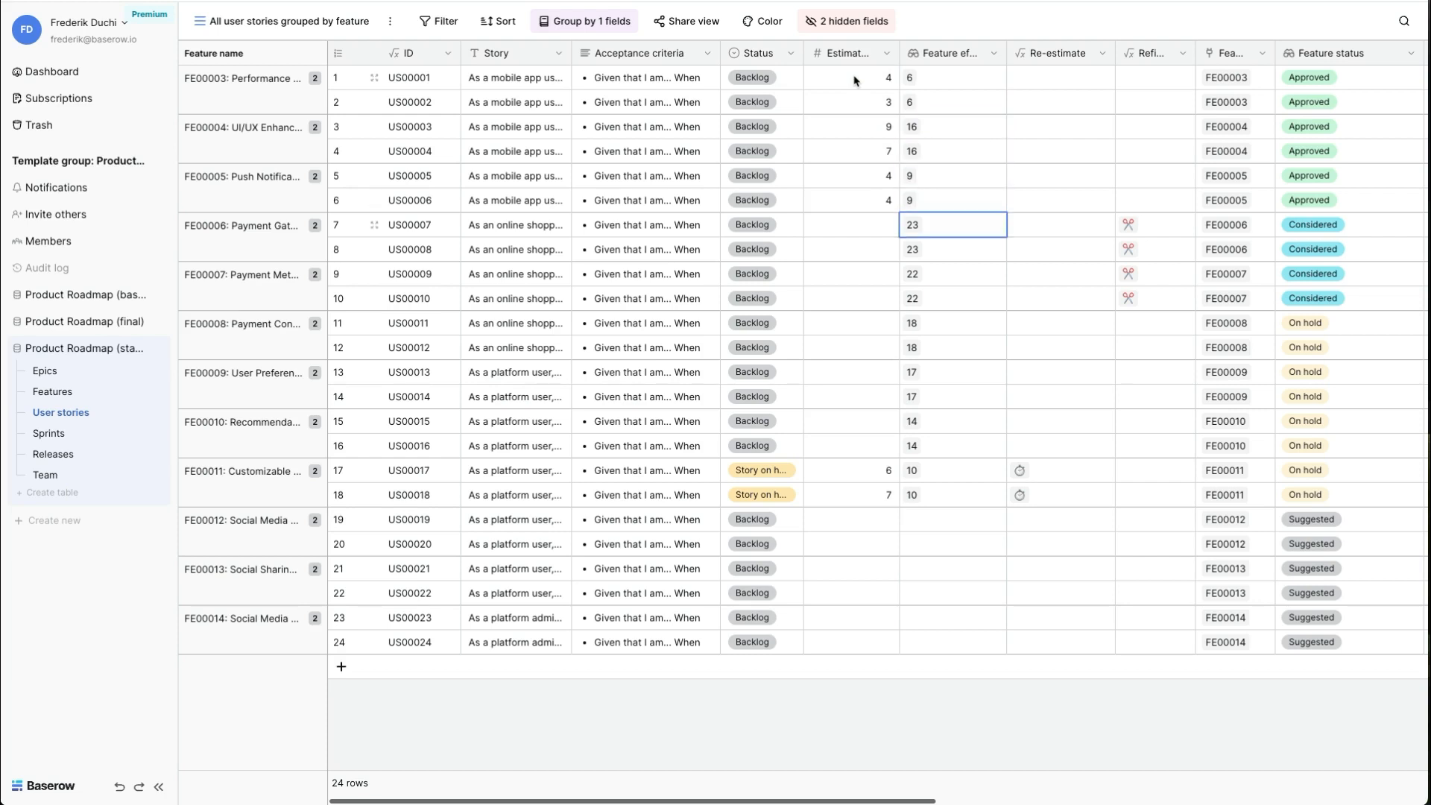
pyautogui.hotkey('shift', 'Left')
pyautogui.hotkey('shift', 'Down')
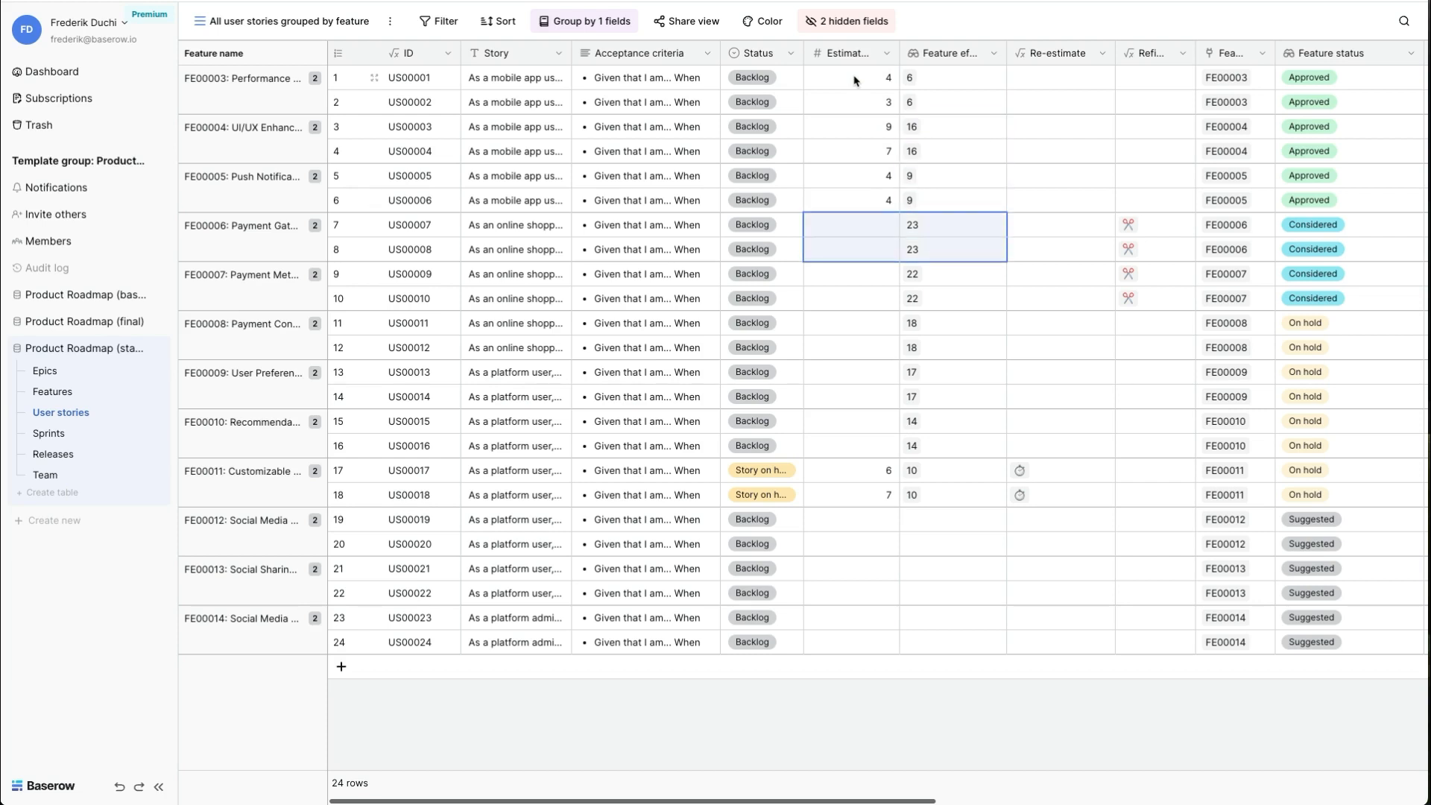
pyautogui.press('Left')
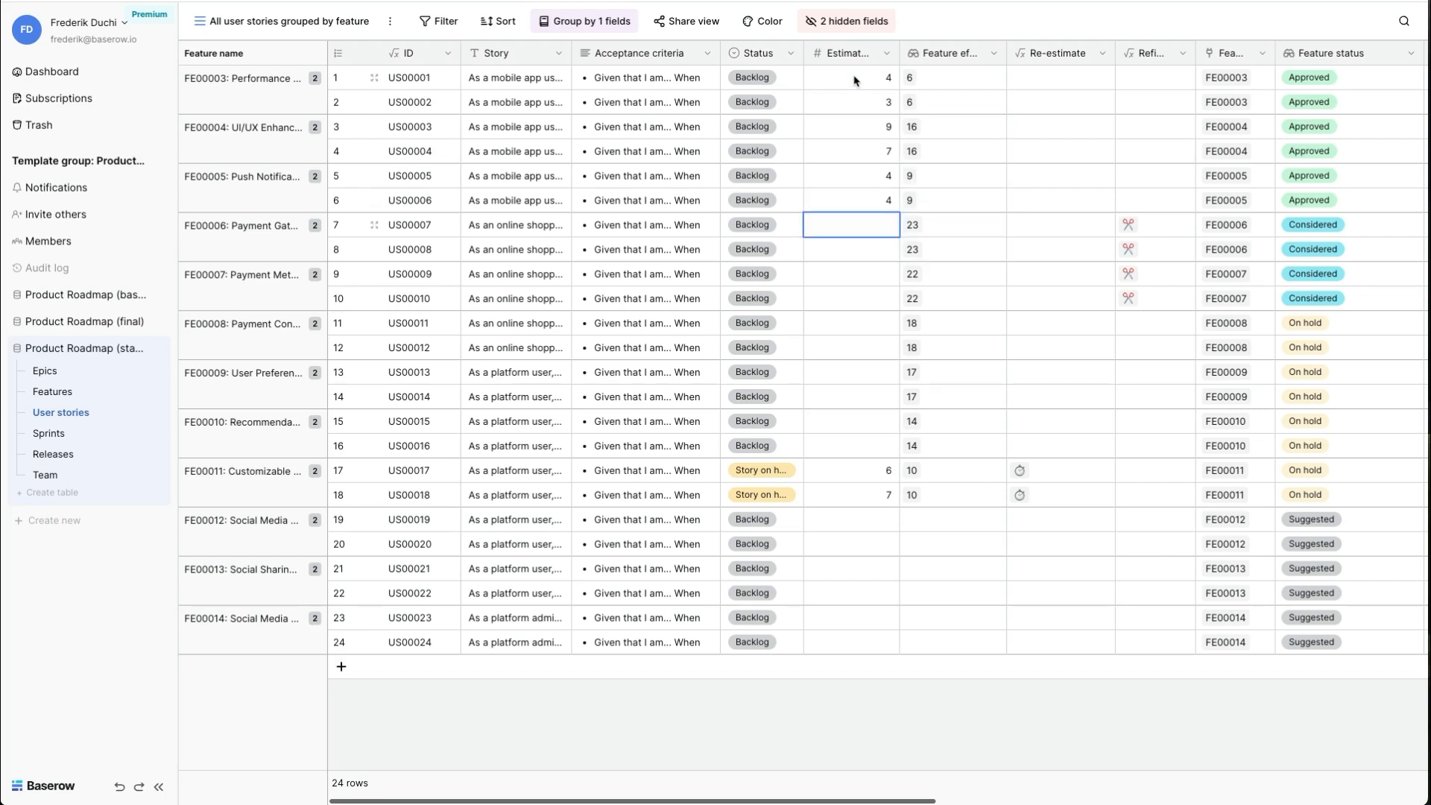
pyautogui.hotkey('shift', 'Down')
pyautogui.hotkey('shift', 'Right')
pyautogui.press('Left')
pyautogui.press('Down')
pyautogui.press('Down')
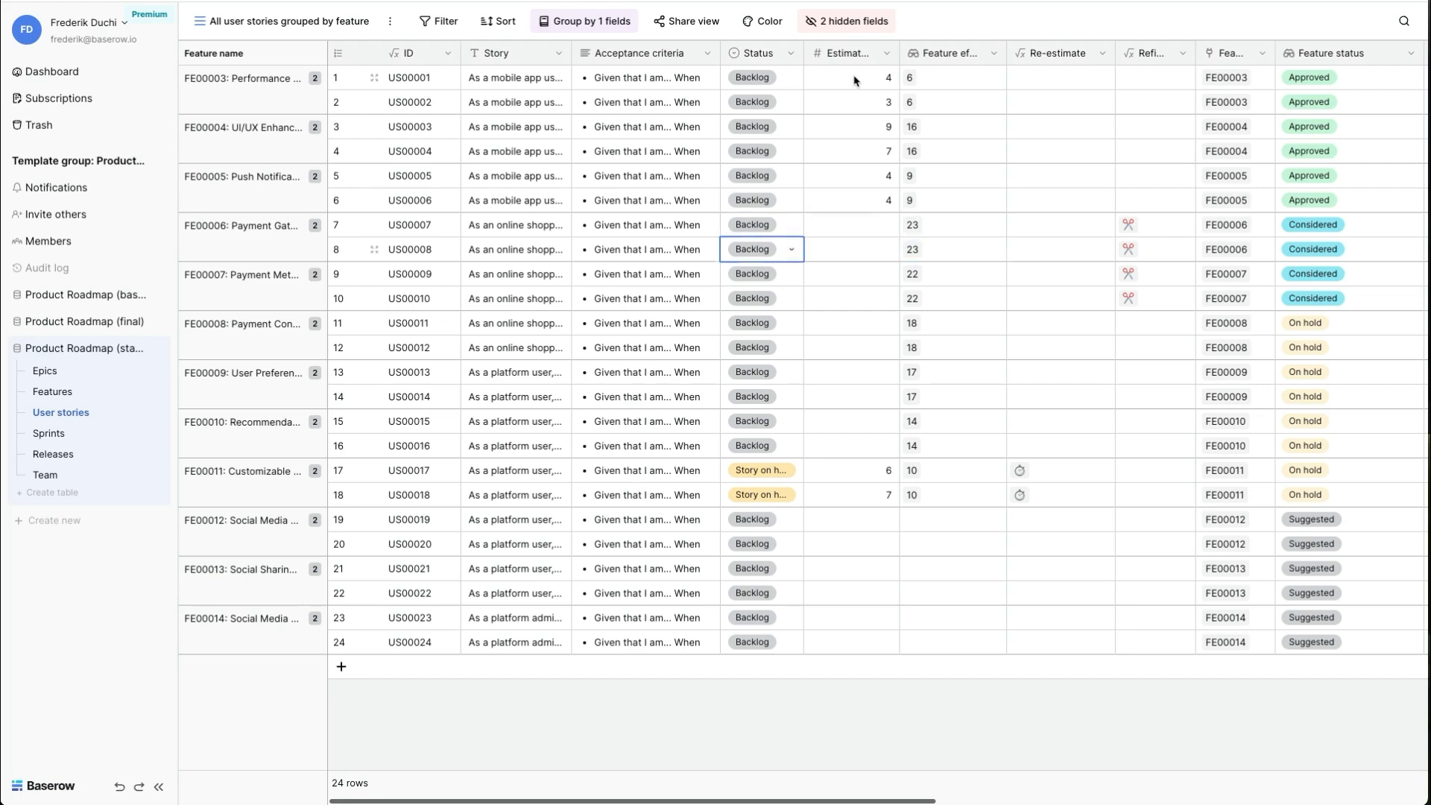
pyautogui.hotkey('shift', 'Right')
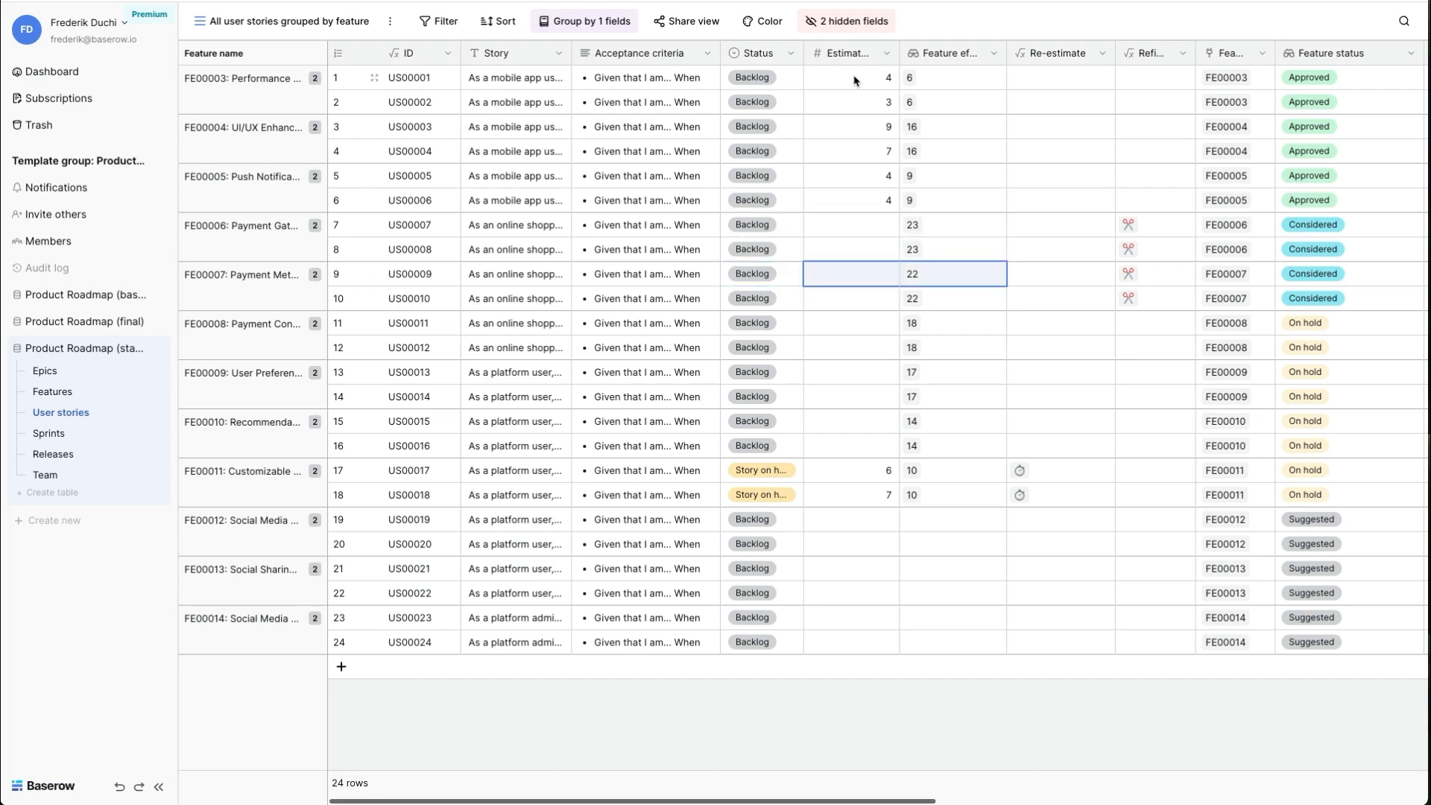
pyautogui.hotkey('shift', 'Down')
pyautogui.press('Up')
pyautogui.press('Up')
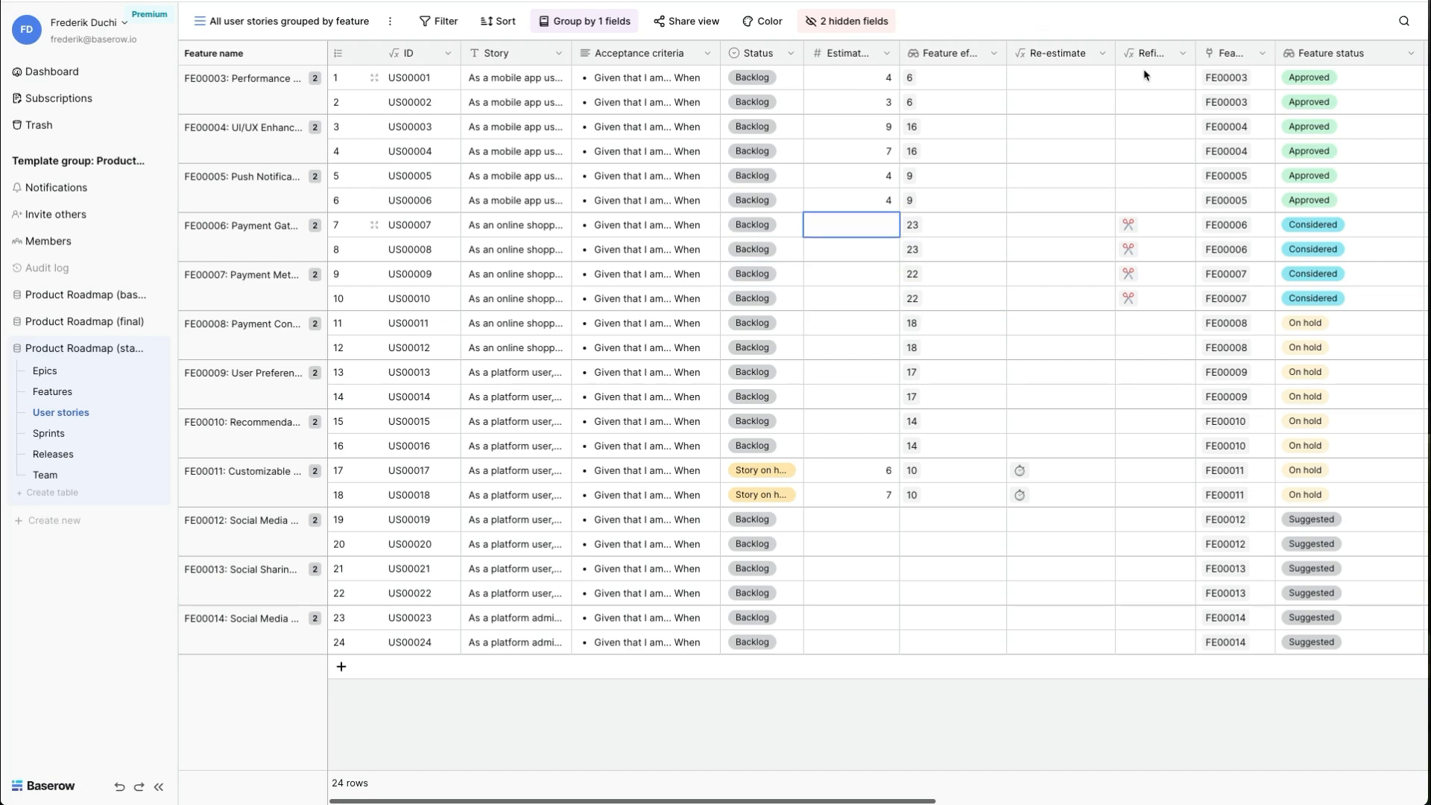
# - Examine the formula of the Refine field, and close it without changes
pyautogui.click(1180, 56)
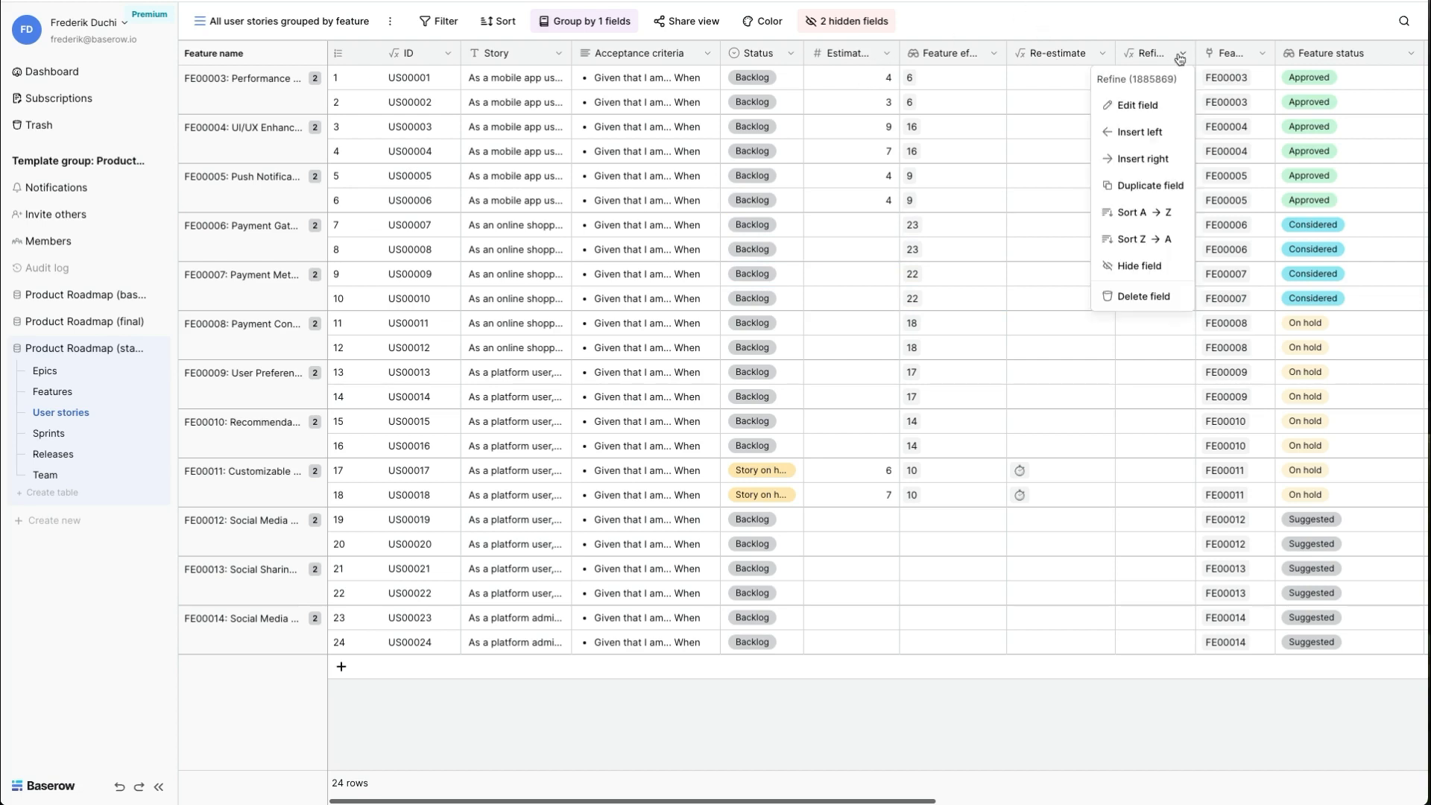
pyautogui.click(1142, 105)
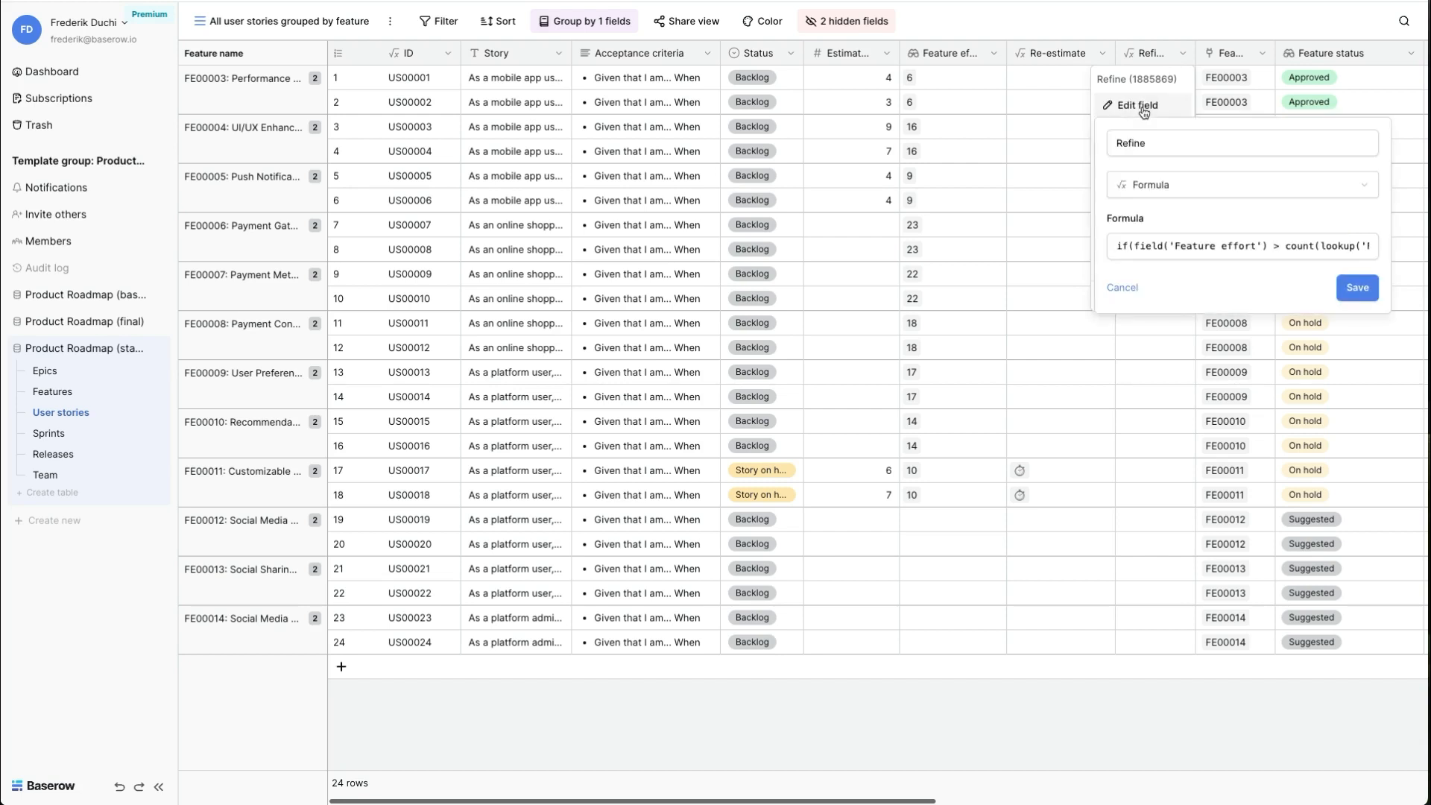
pyautogui.click(1148, 249)
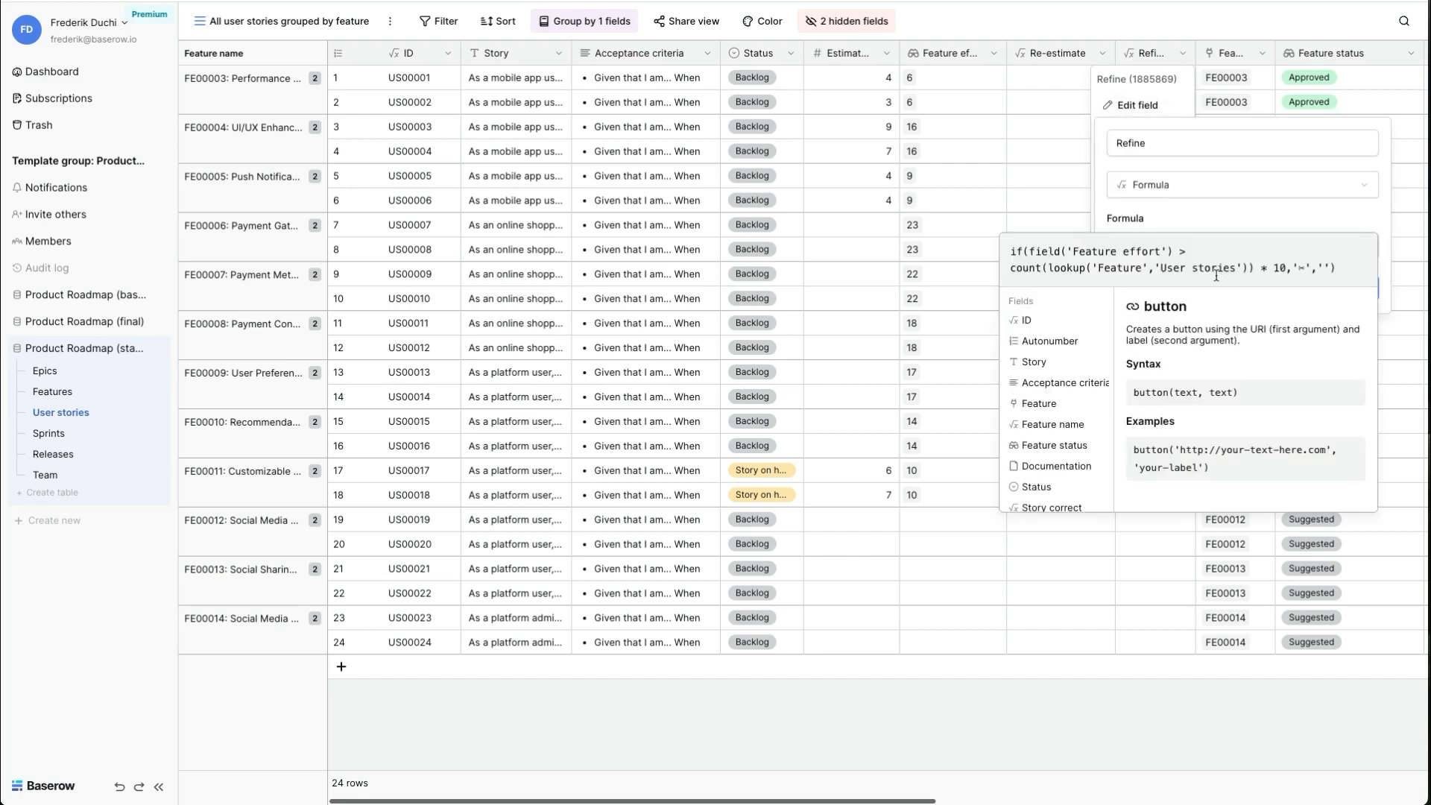
pyautogui.click(1042, 211)
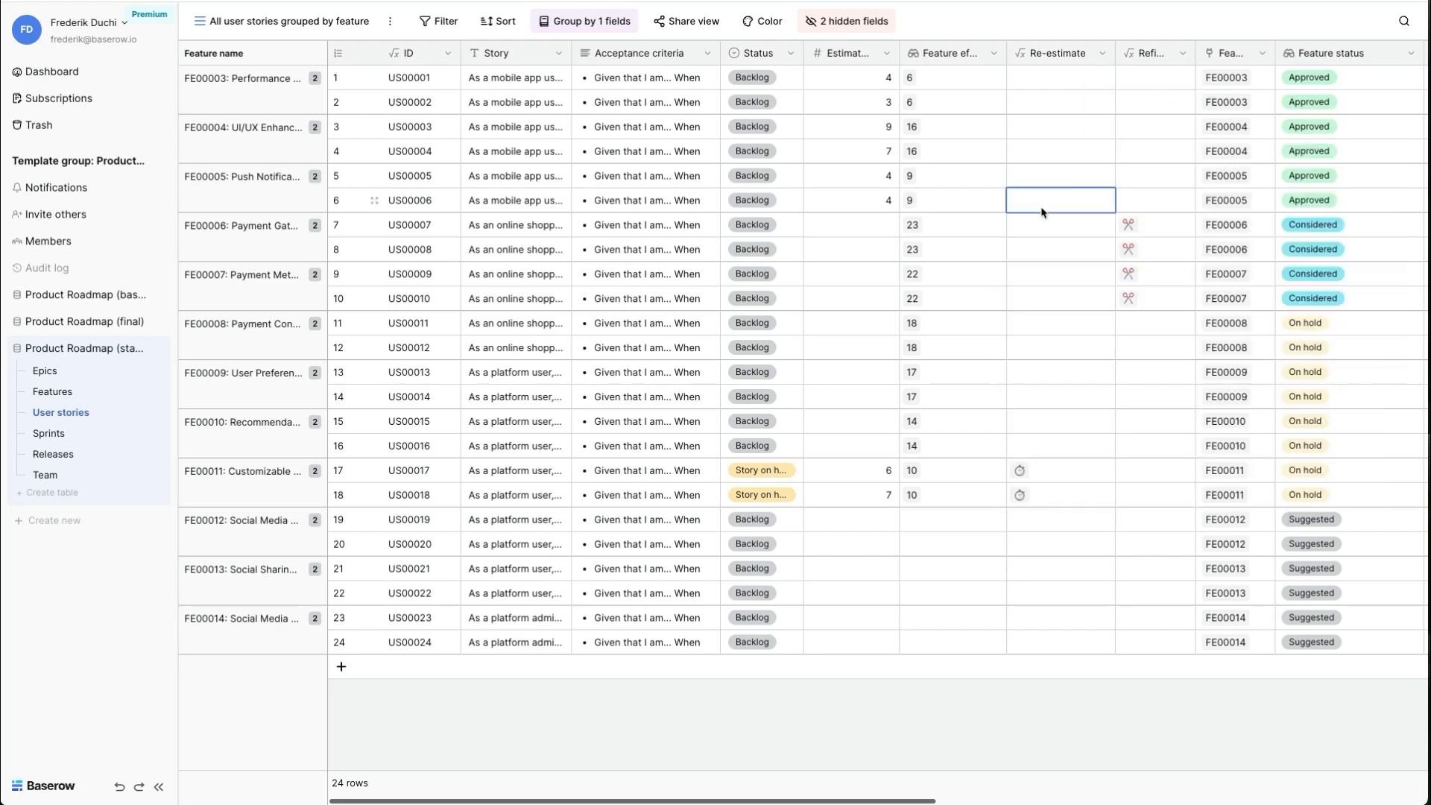
# - Set the status of user stories US00007 to US00010 to Needs review
pyautogui.click(745, 228)
pyautogui.click(746, 228)
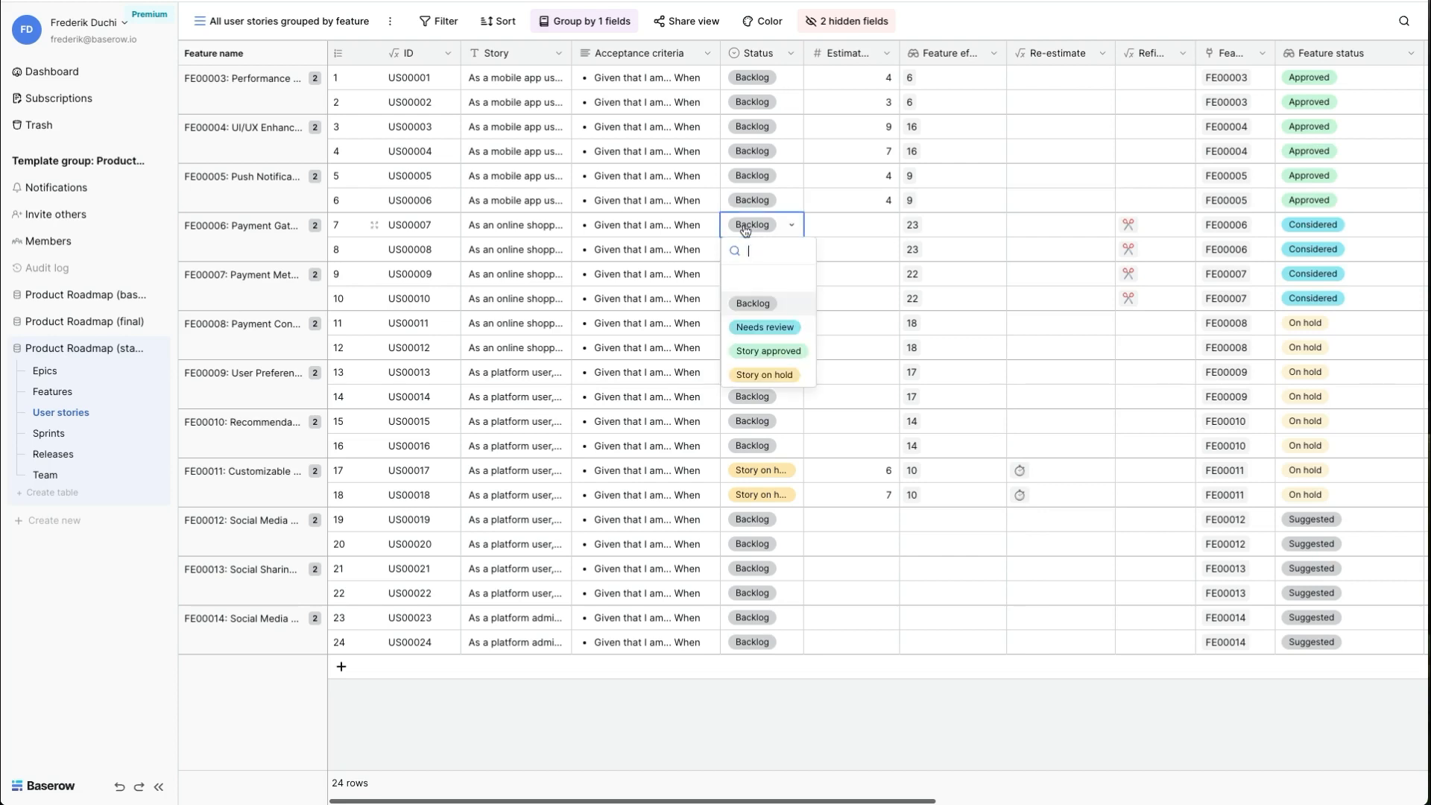
pyautogui.click(759, 326)
pyautogui.press('Down')
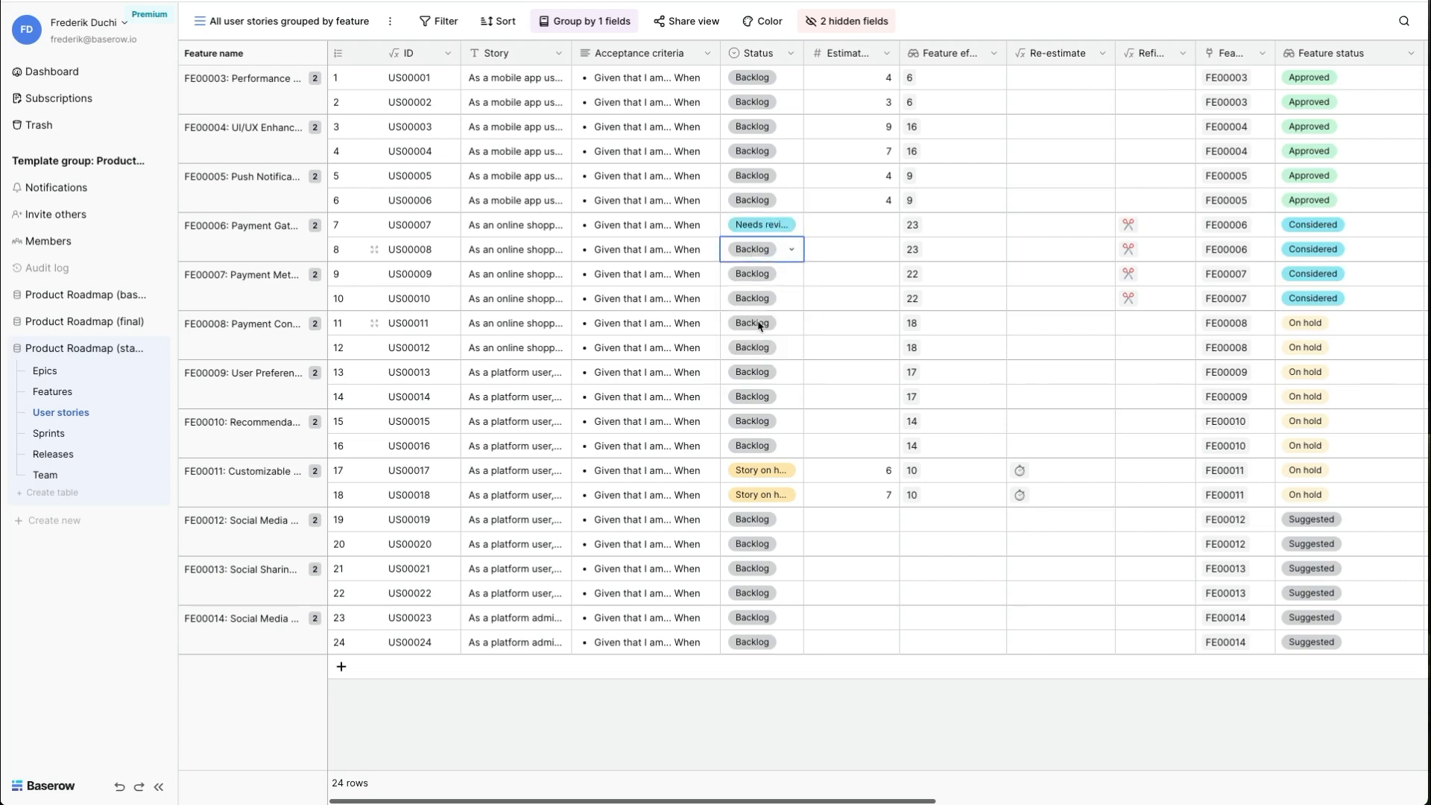
pyautogui.hotkey('ctrl', 'v')
pyautogui.press('Down')
pyautogui.hotkey('ctrl', 'v')
pyautogui.press('Down')
pyautogui.hotkey('ctrl', 'v')
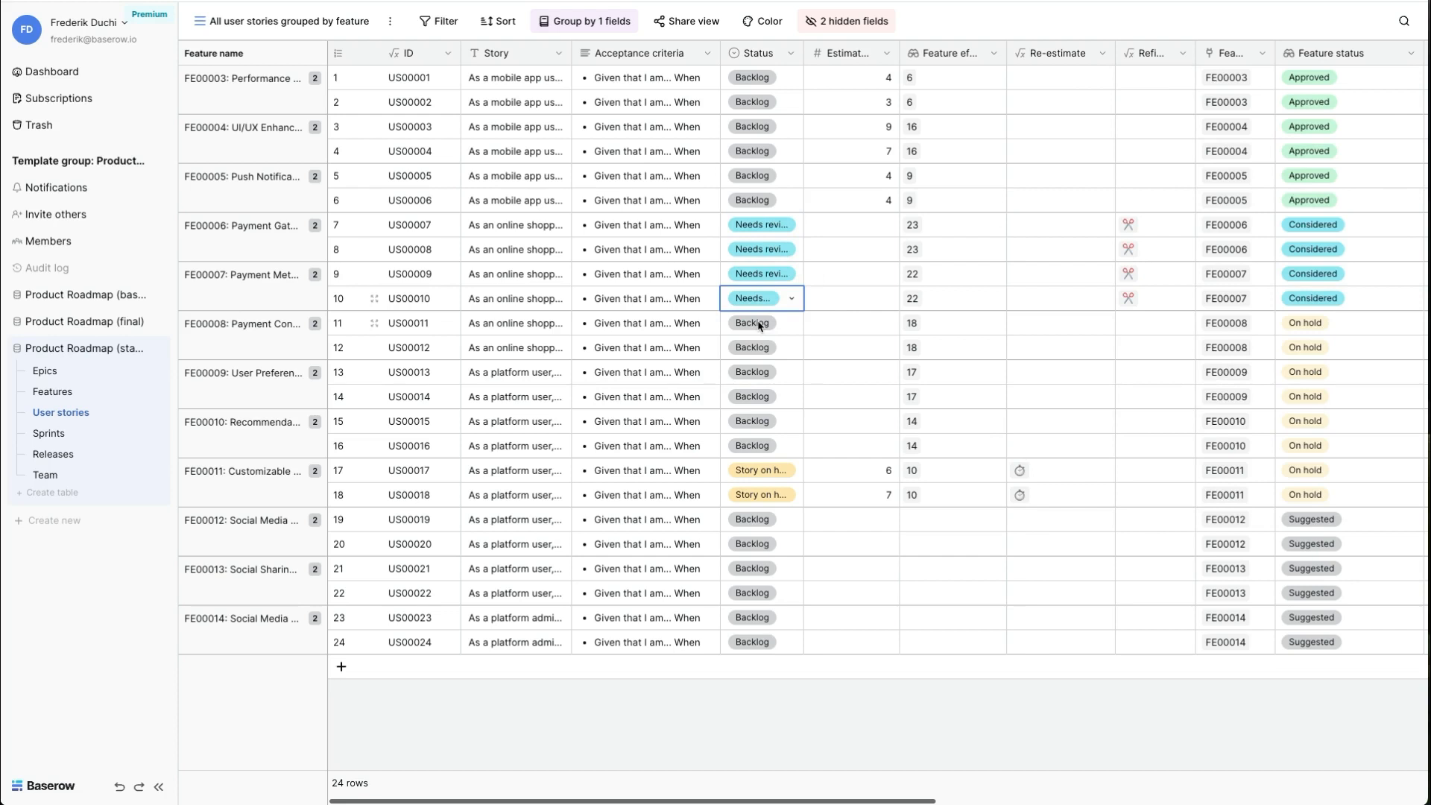
# - Set the status of user stories US00001 to US00006 to Story approved
pyautogui.click(762, 86)
pyautogui.click(761, 83)
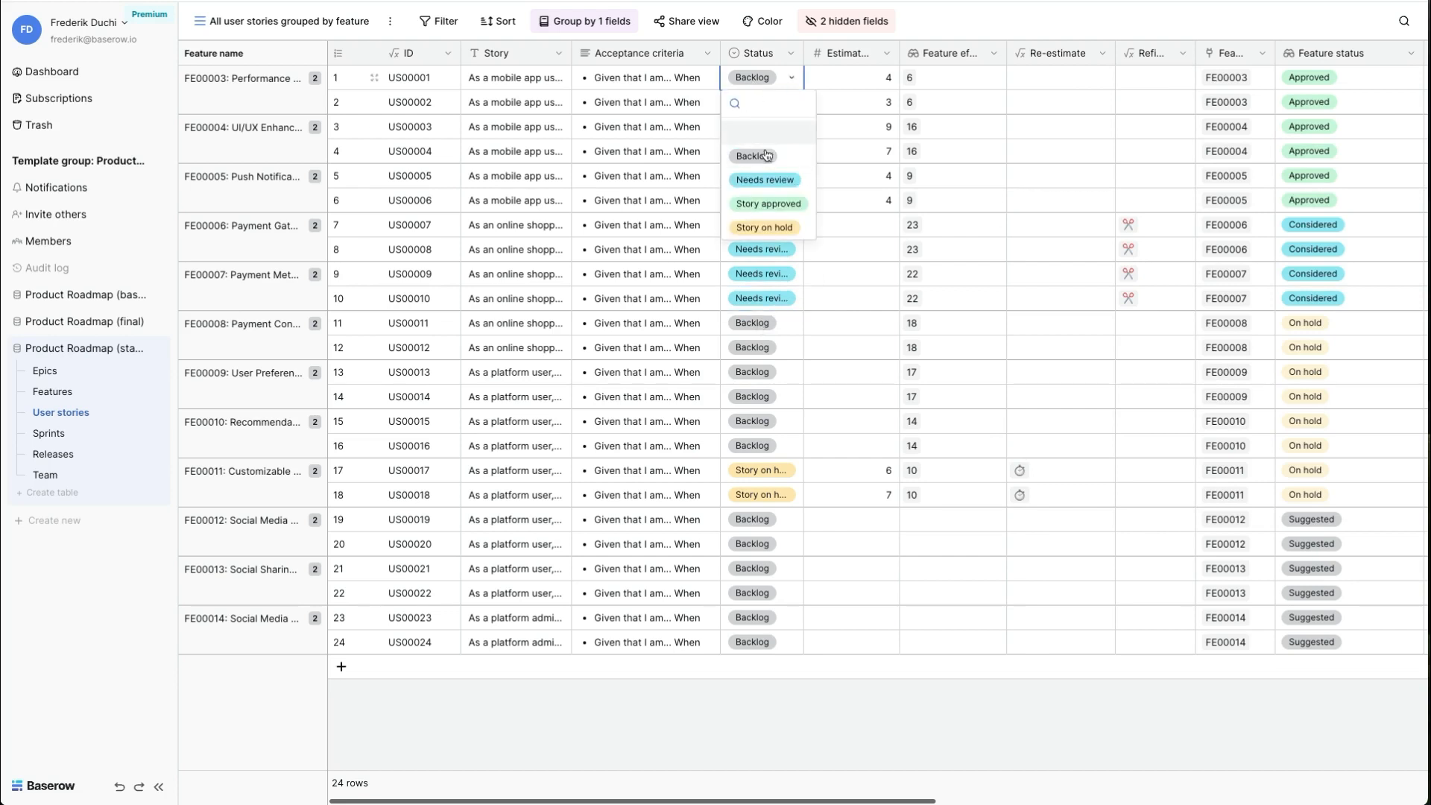
pyautogui.click(768, 204)
pyautogui.hotkey('ctrl', 'c')
pyautogui.press('Down')
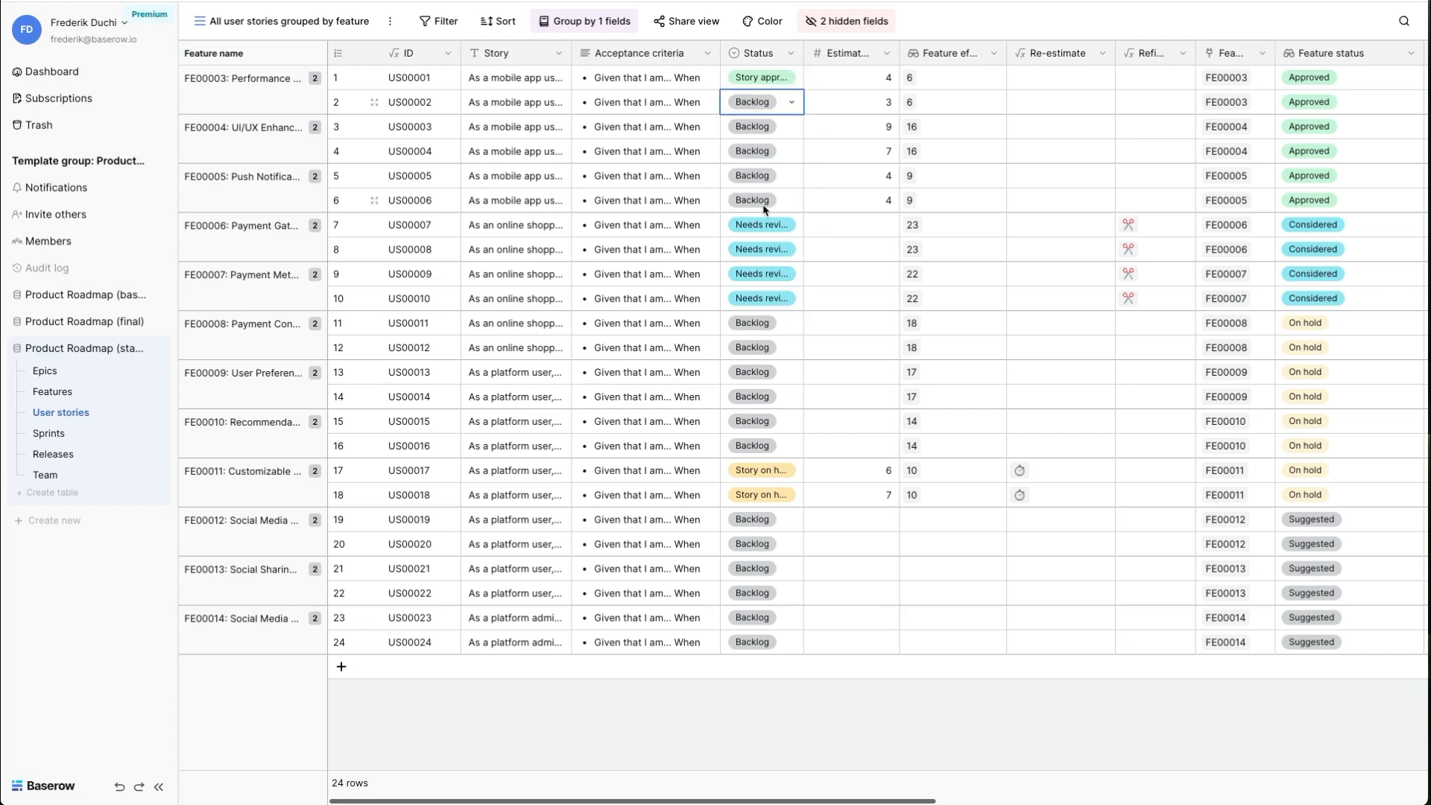
pyautogui.hotkey('ctrl', 'v')
pyautogui.press('Down')
pyautogui.hotkey('ctrl', 'v')
pyautogui.press('Down')
pyautogui.hotkey('ctrl', 'v')
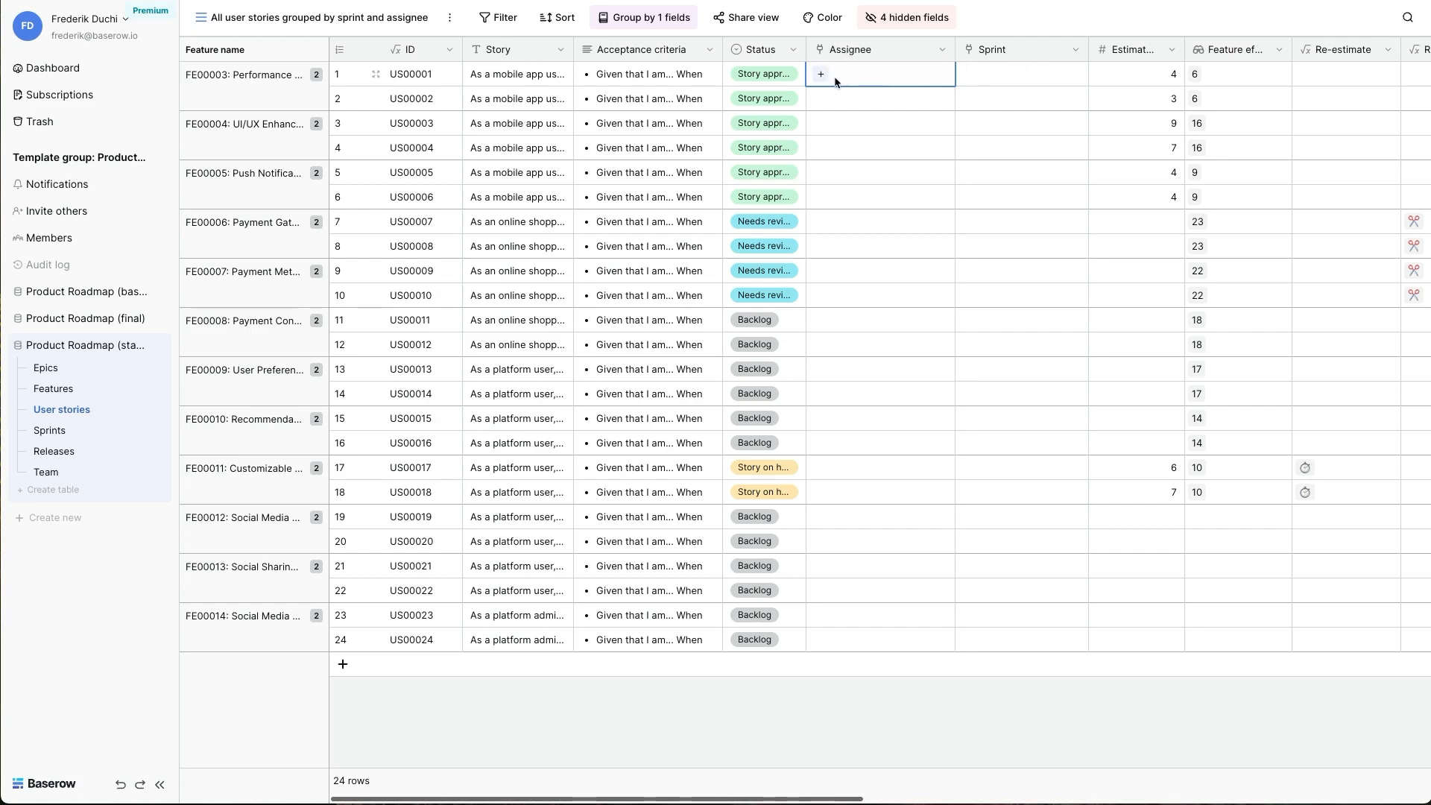
# - Paste the copied assignees and sprint S-2024-Q2-8 into the Assignee and Sprint fields of user stories US00001 to US00006
pyautogui.click(963, 82)
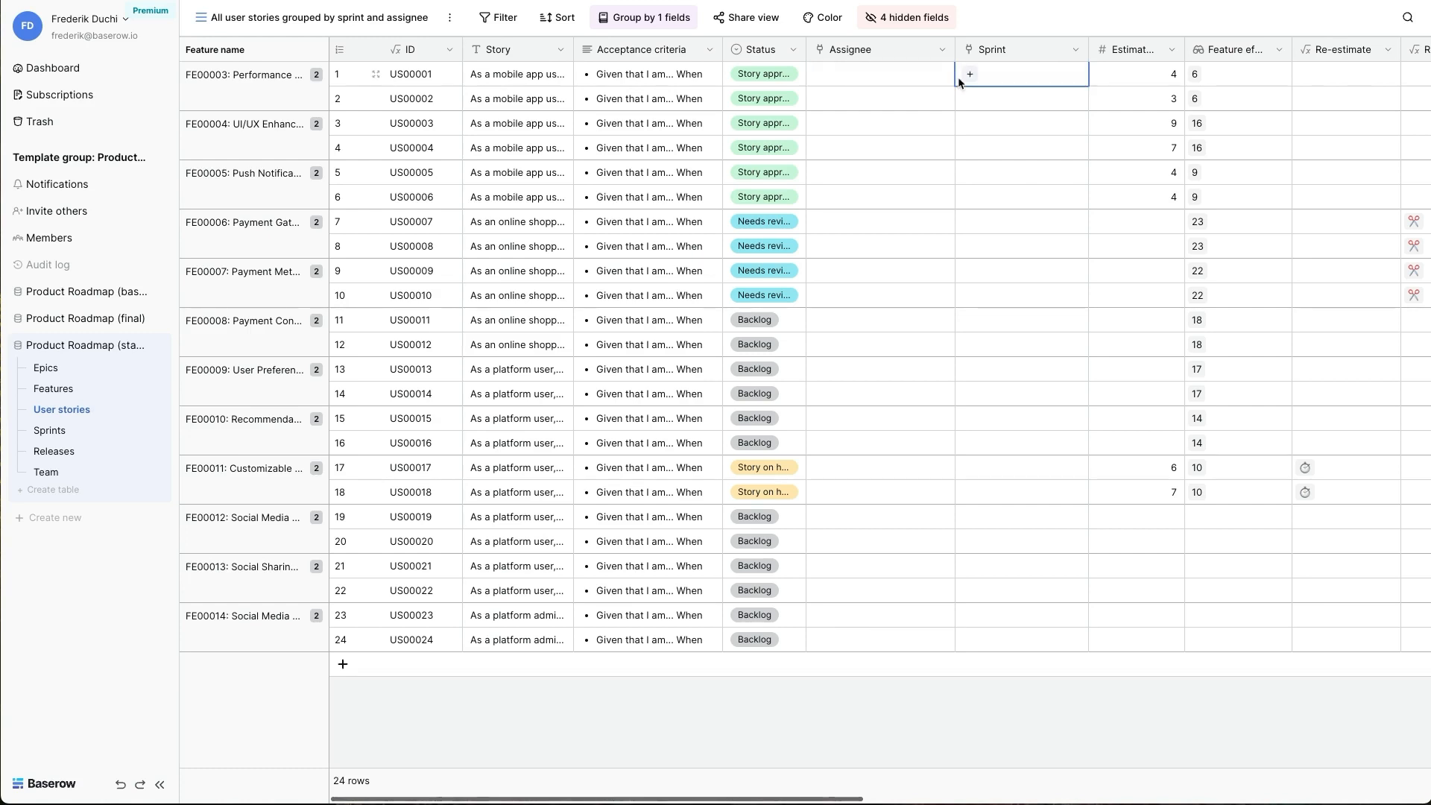
pyautogui.click(869, 80)
pyautogui.hotkey('ctrl', 'v')
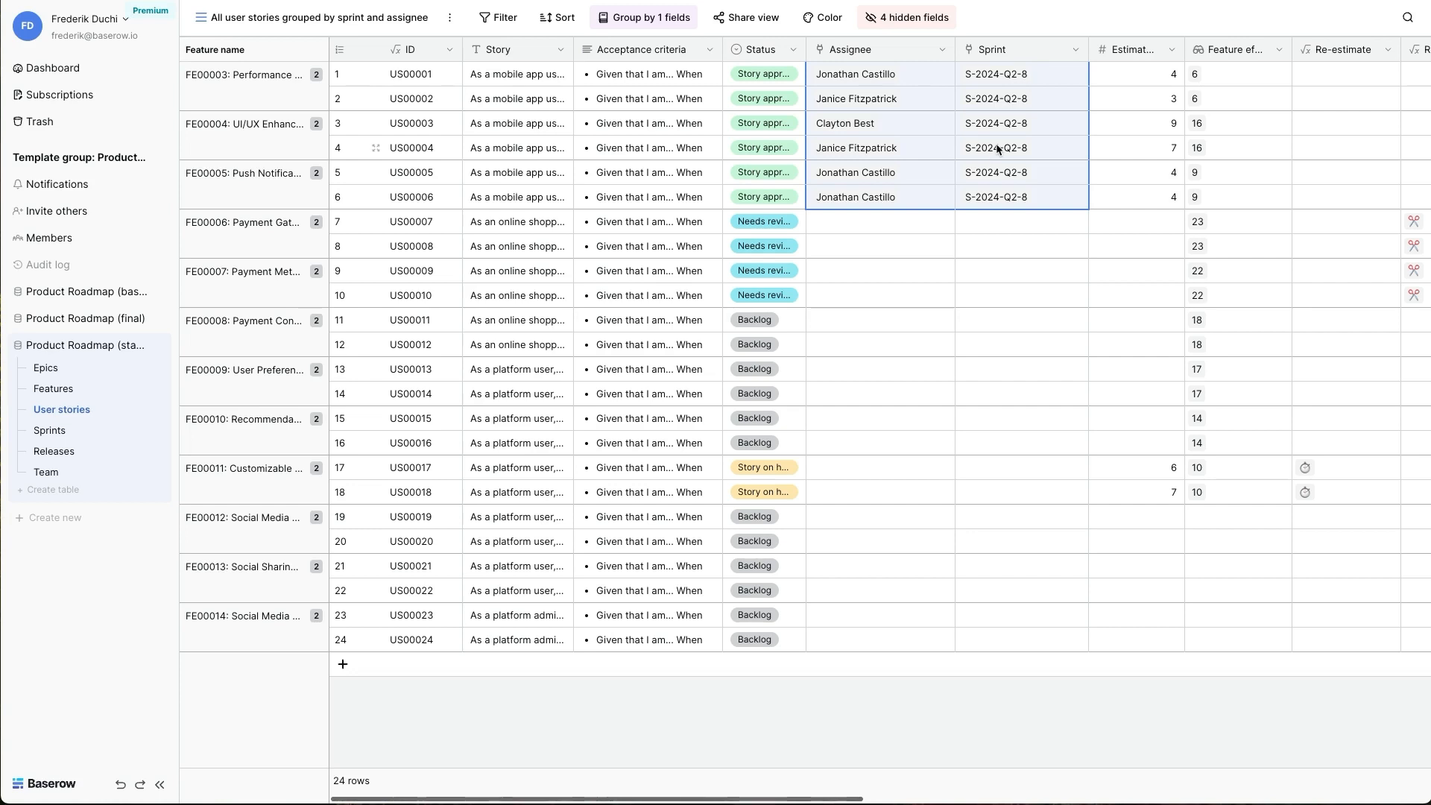
# - Examine the sprint, estimated work and assignees of user stories US00001 to US00006
pyautogui.press('Right')
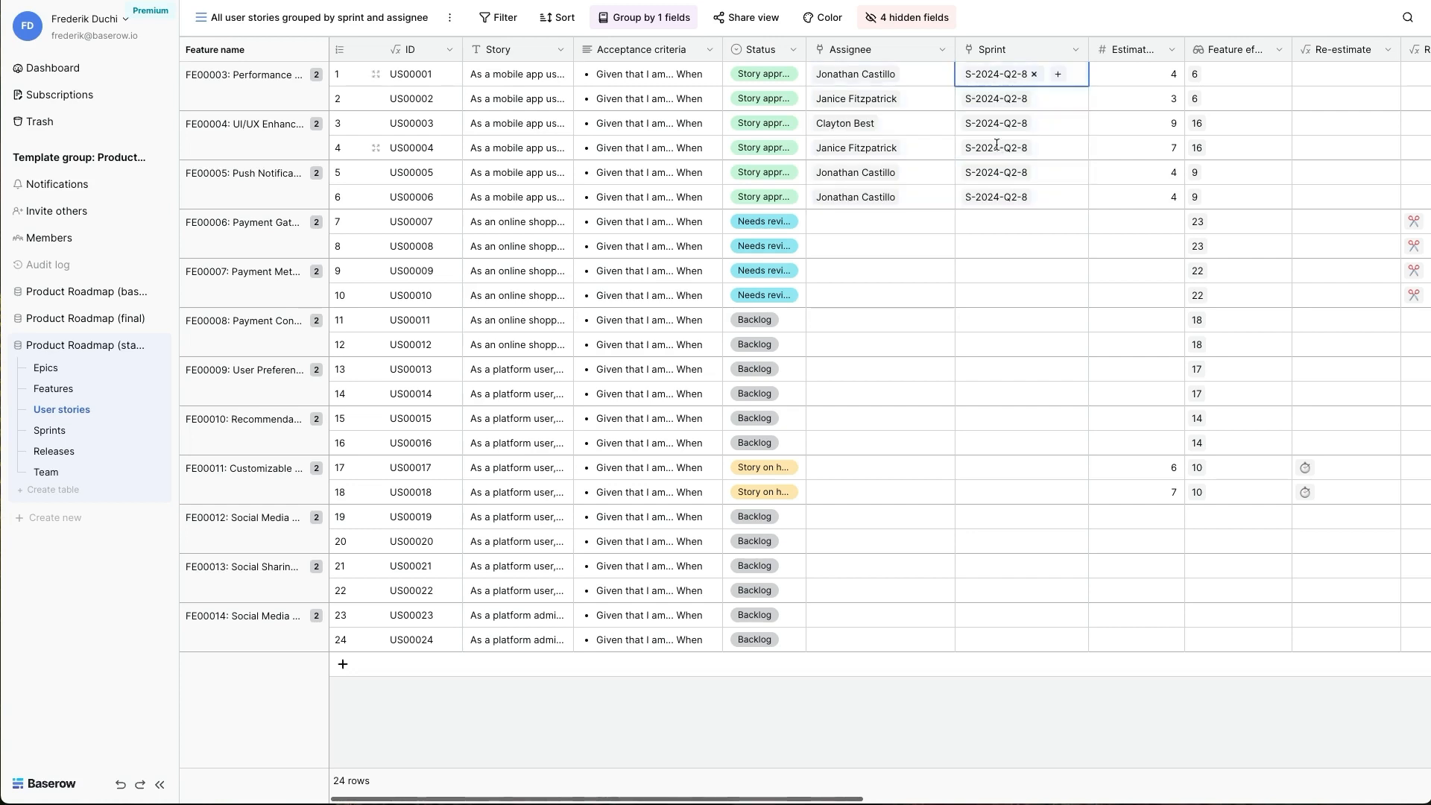
pyautogui.press('Right')
pyautogui.hotkey('shift', 'Down')
pyautogui.press('Down')
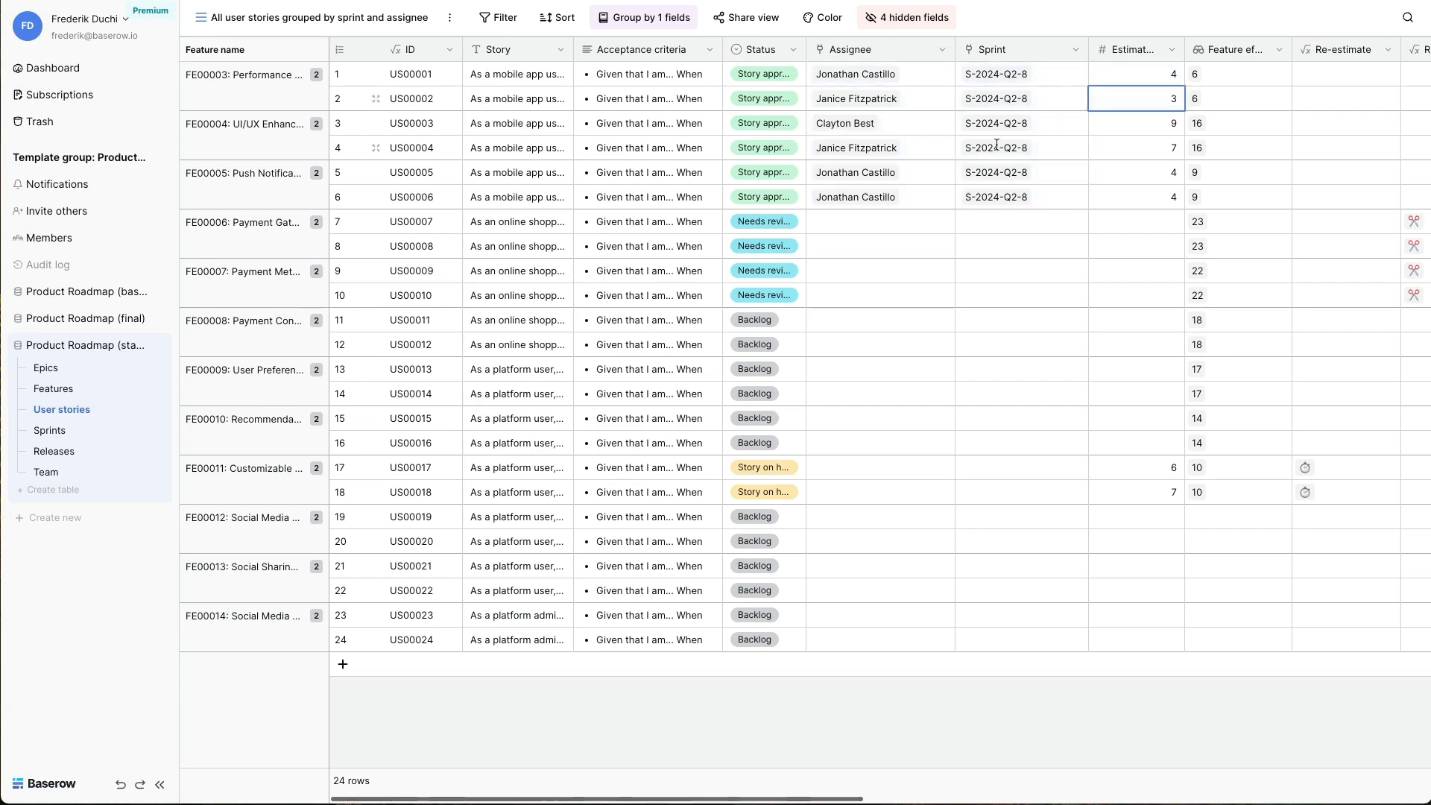
pyautogui.hotkey('shift', 'Down')
pyautogui.hotkey('shift', 'Down')
pyautogui.hotkey('shift', 'Down')
pyautogui.hotkey('shift', 'Down')
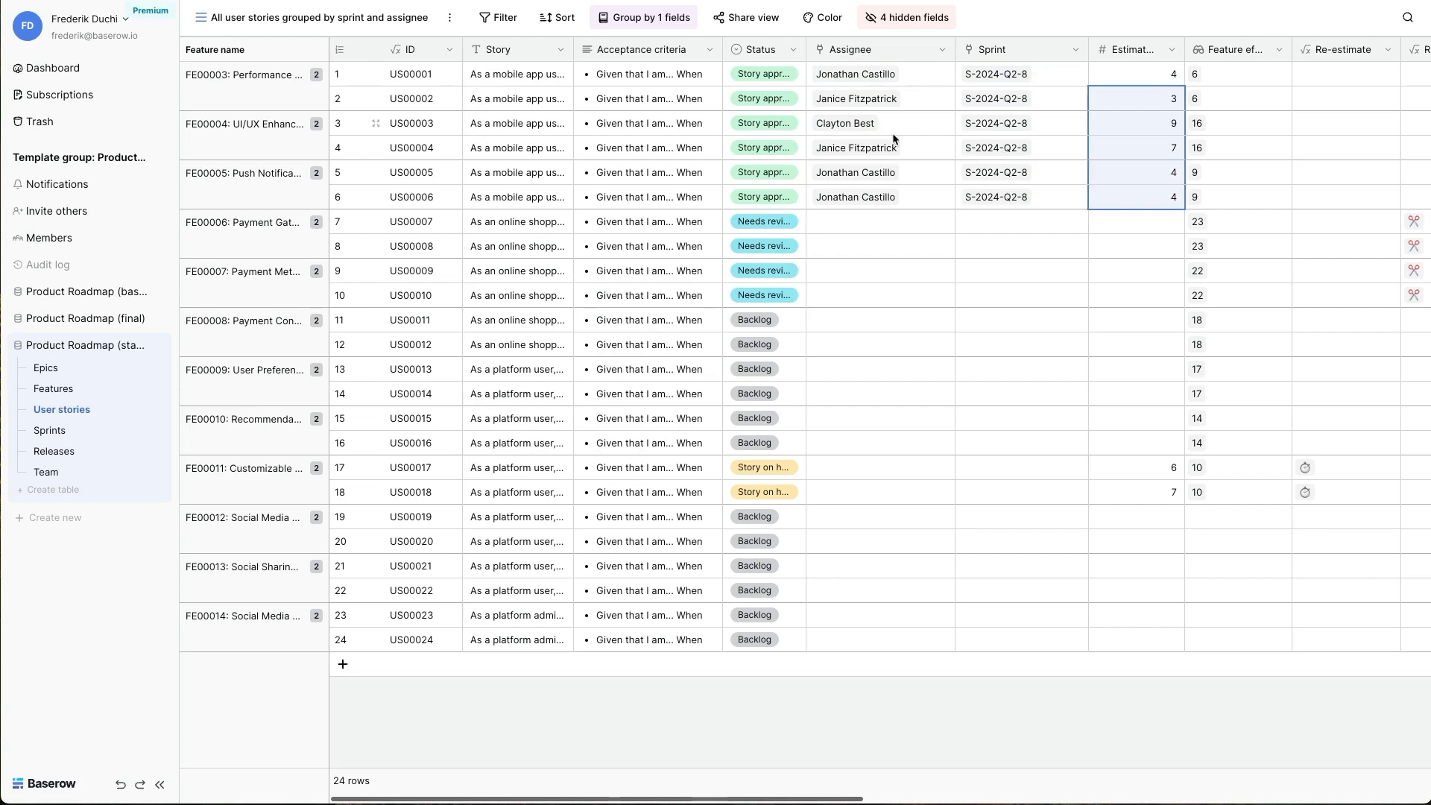
pyautogui.click(918, 124)
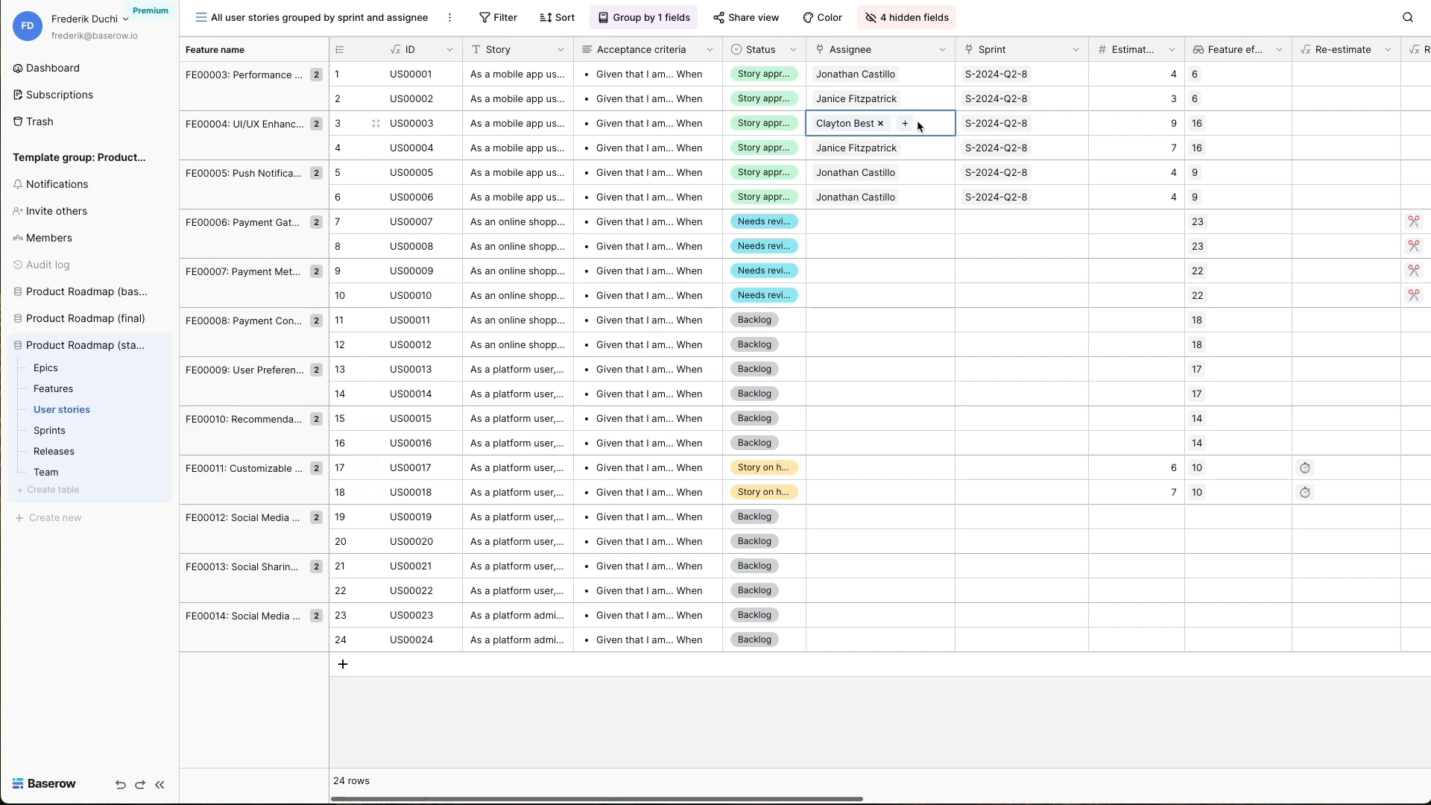
# - Group the user stories by Sprint name in Z to A order, with Assignee name as the second grouping field
pyautogui.click(646, 20)
pyautogui.click(716, 62)
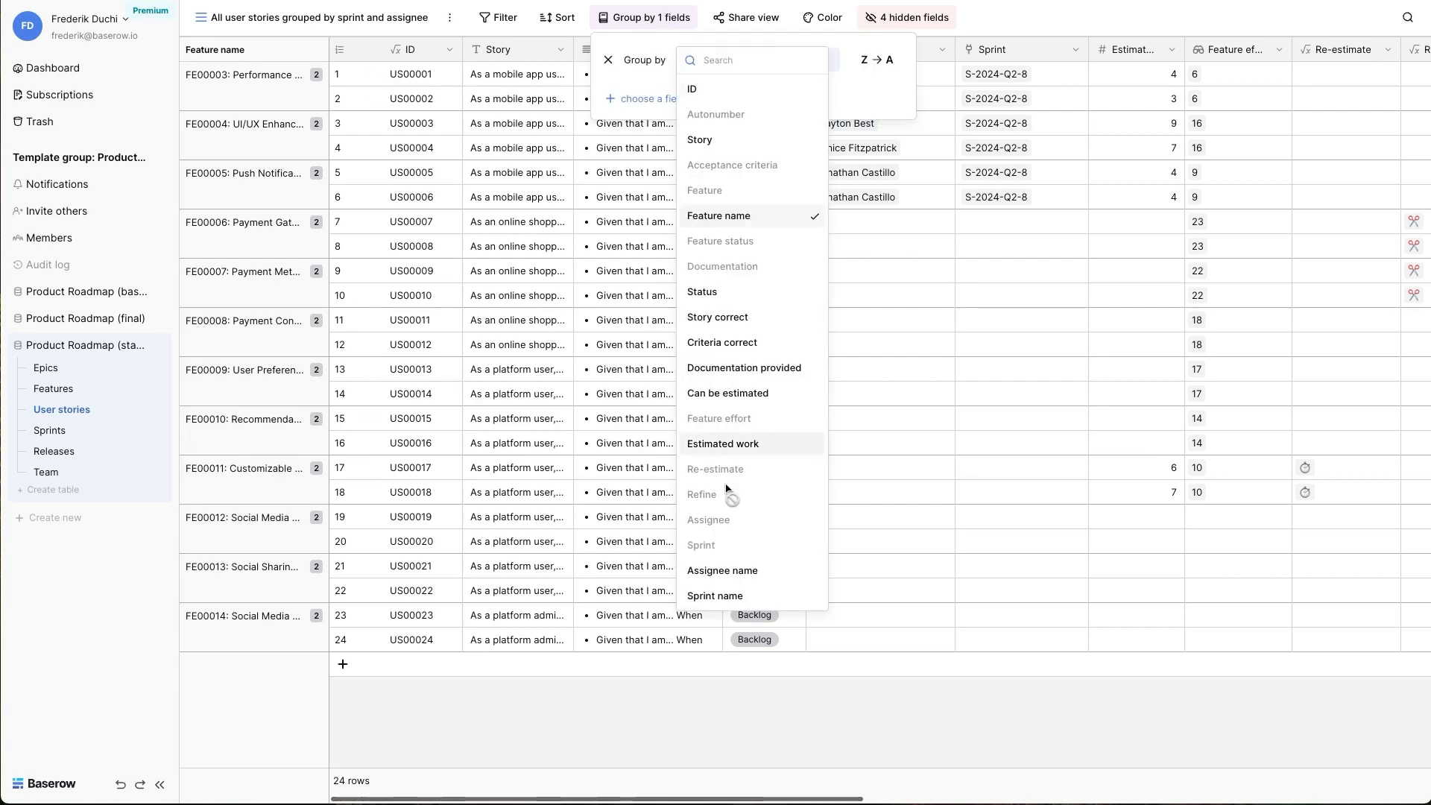
pyautogui.click(713, 595)
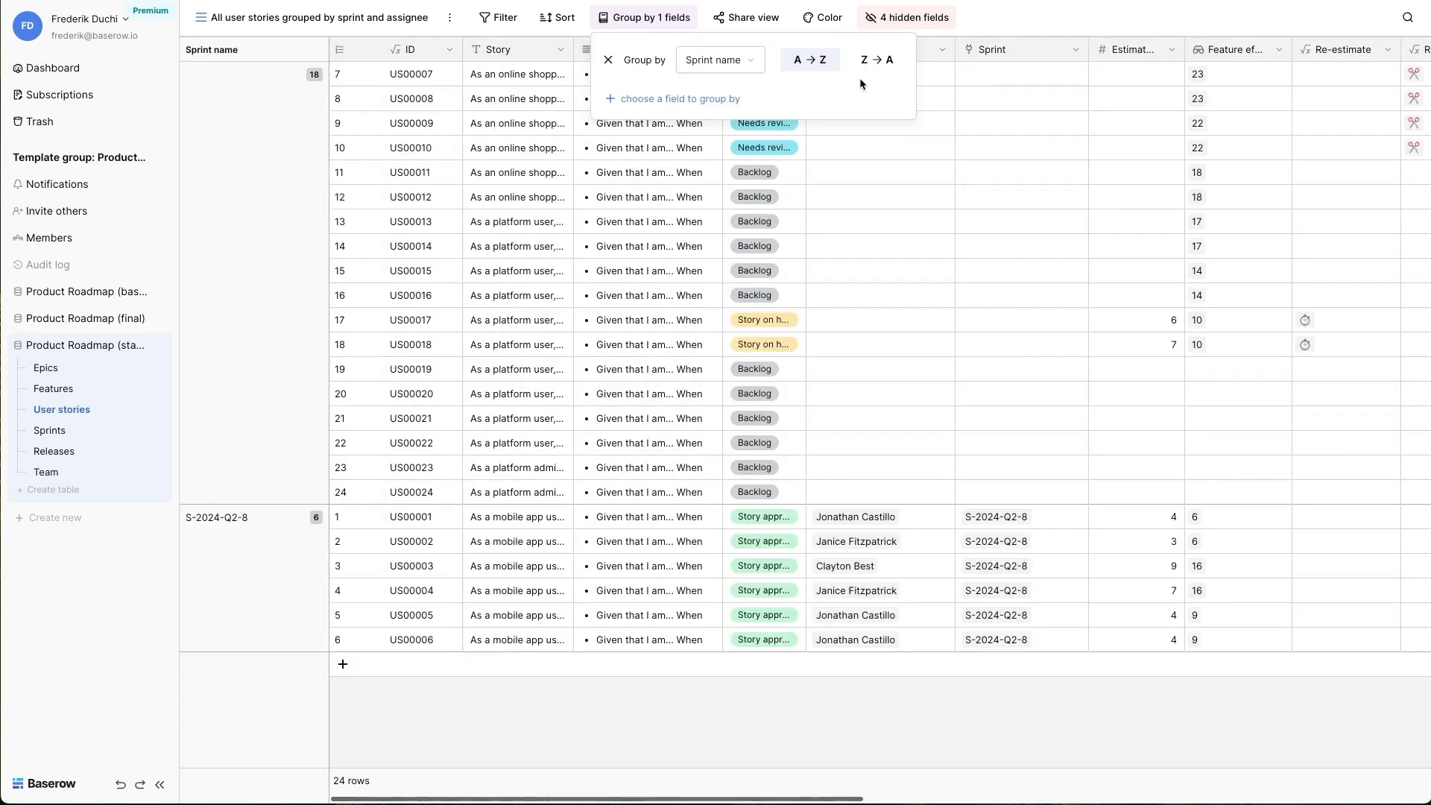
pyautogui.click(876, 68)
pyautogui.click(704, 99)
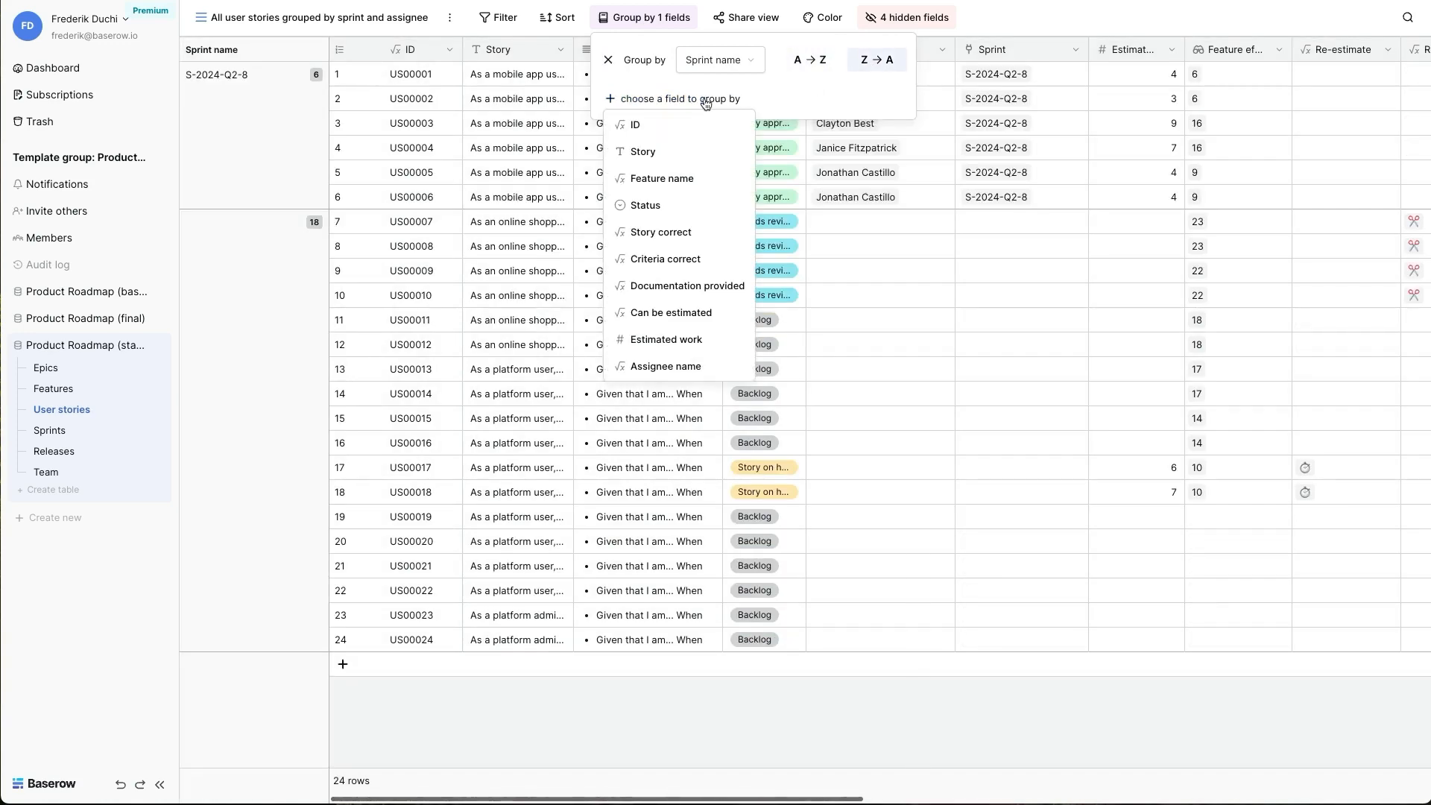
pyautogui.click(666, 366)
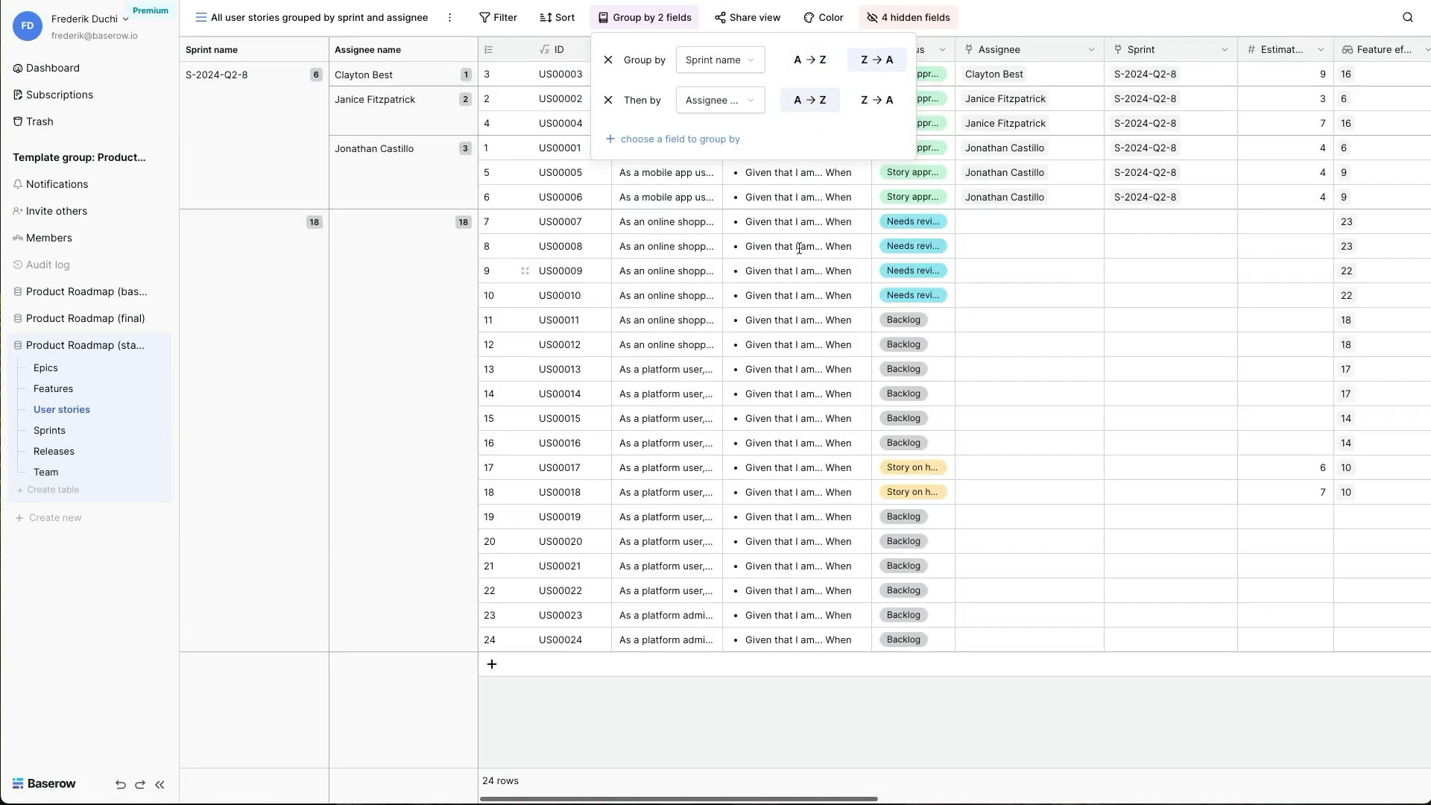
# - Compare the estimated work per assignee within sprint S-2024-Q2-8
pyautogui.click(1285, 106)
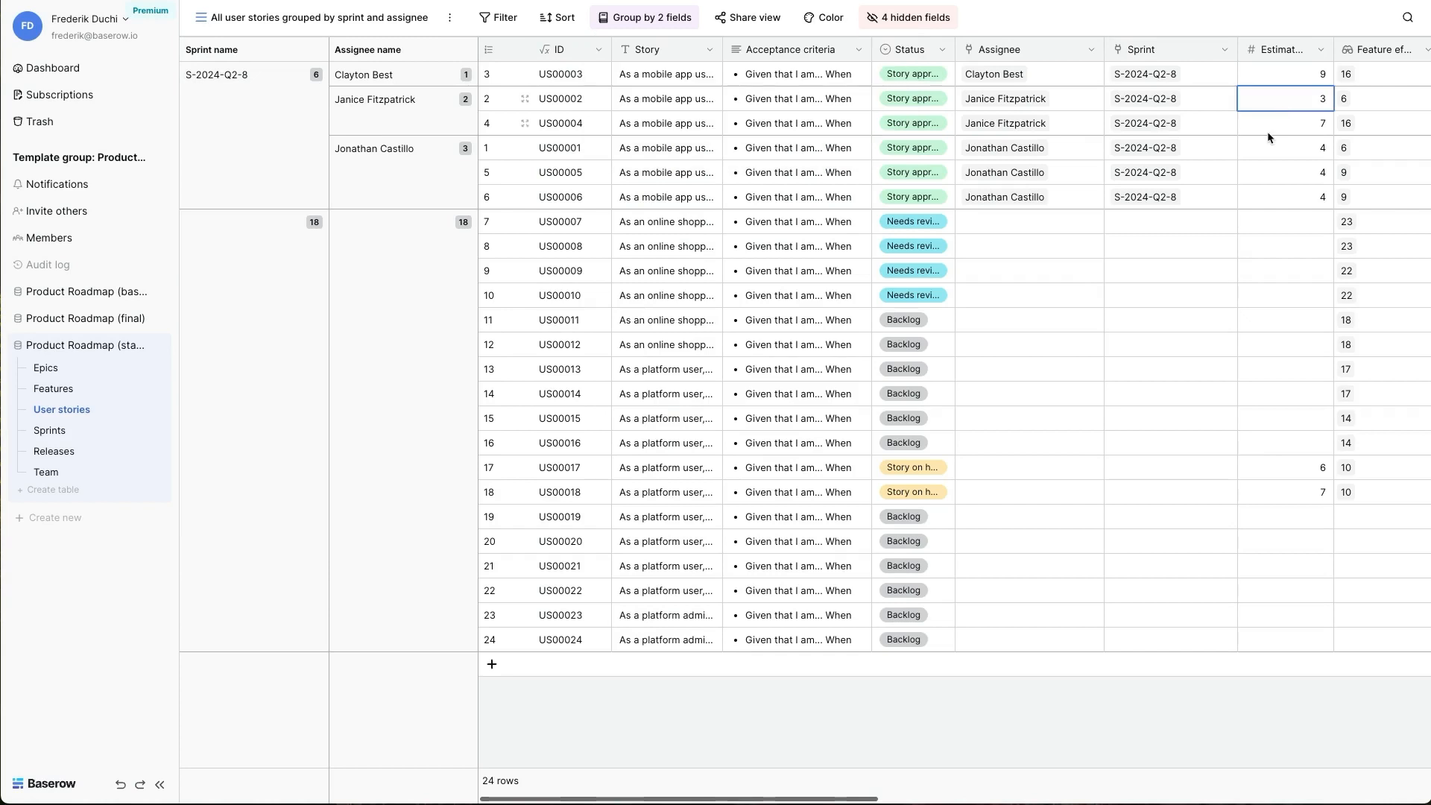
pyautogui.hotkey('shift', 'Down')
pyautogui.press('Down')
pyautogui.press('Down')
pyautogui.hotkey('shift', 'Down')
pyautogui.hotkey('shift', 'Down')
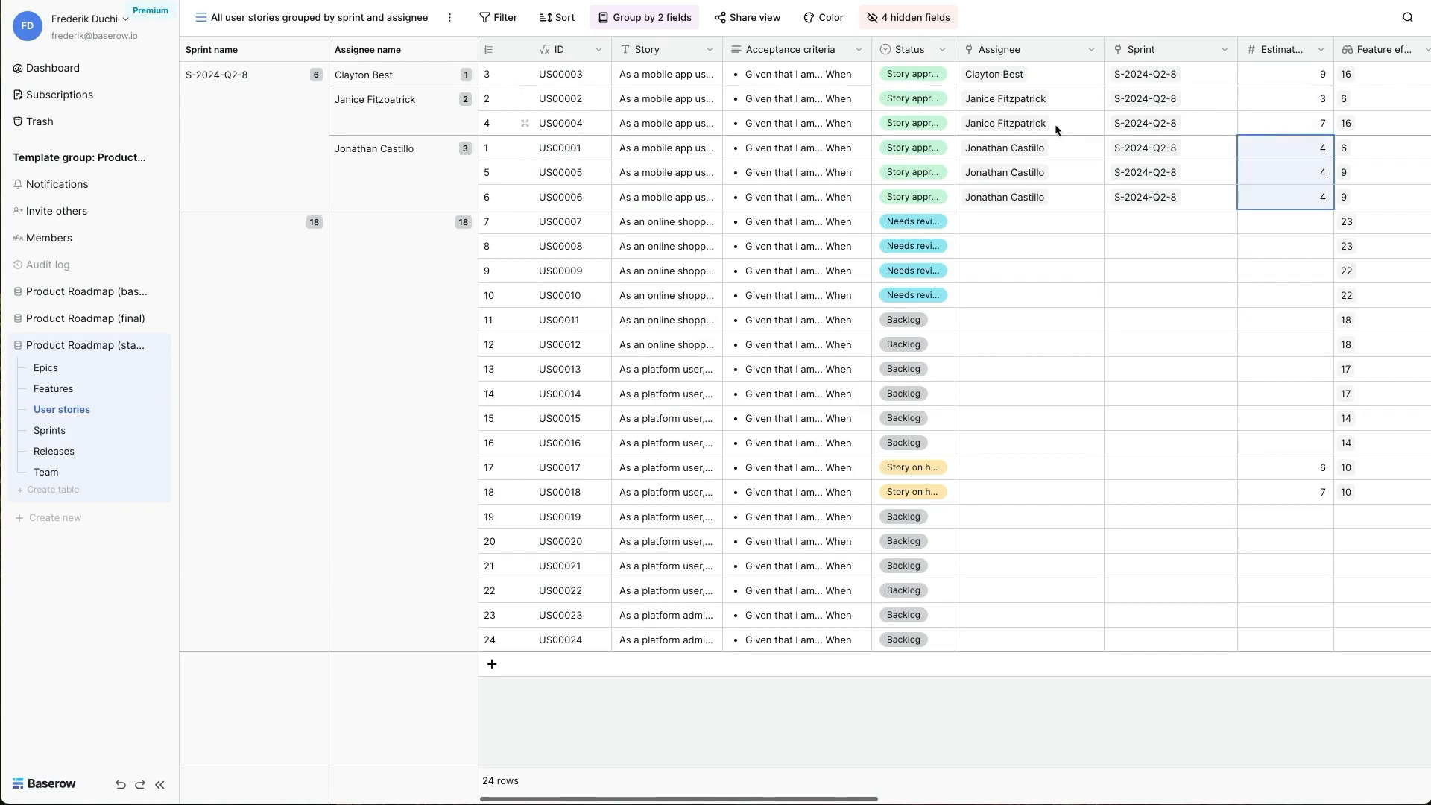
# - Replace the assignee of user story US00004 with the team's other database specialist
pyautogui.click(1036, 127)
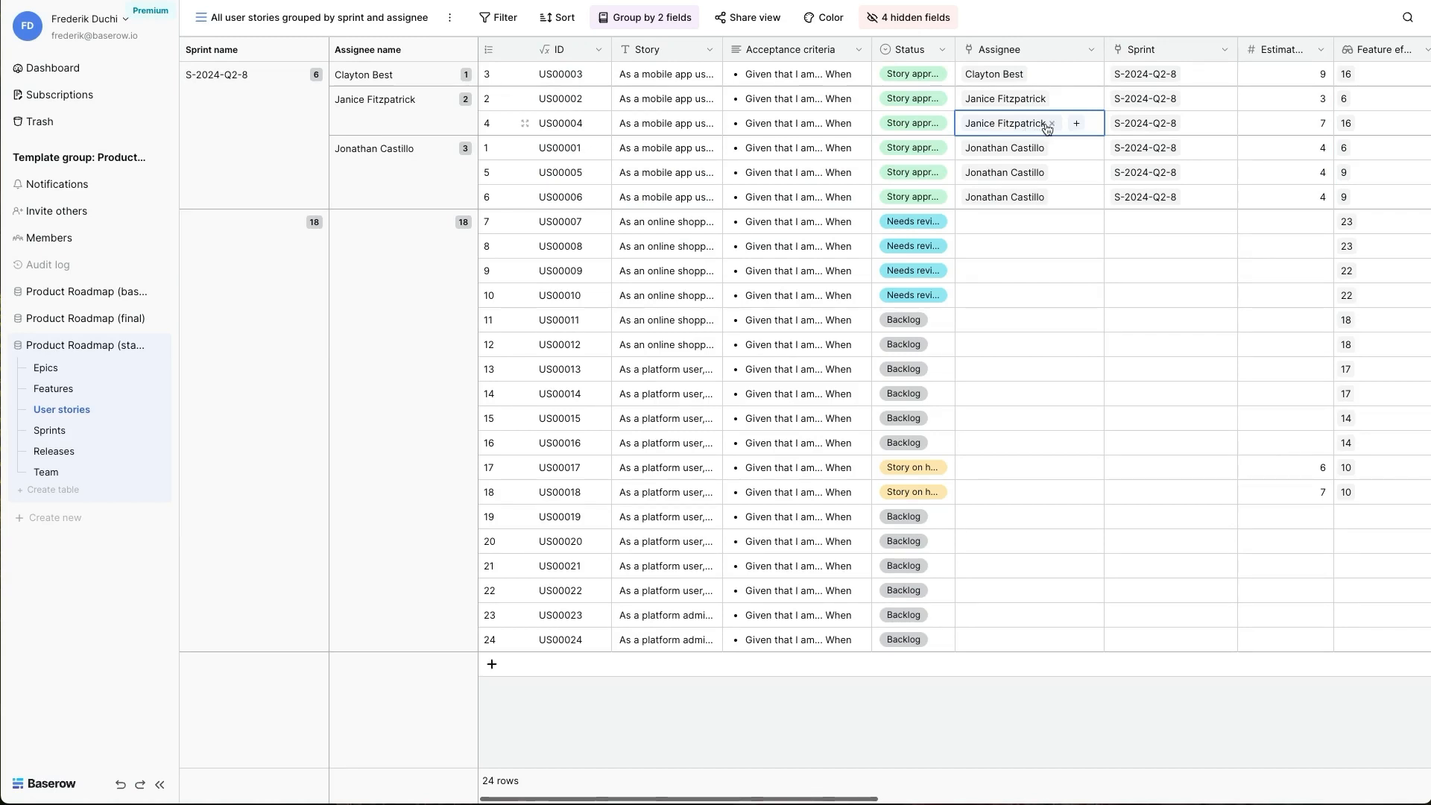
pyautogui.click(1051, 124)
pyautogui.click(970, 123)
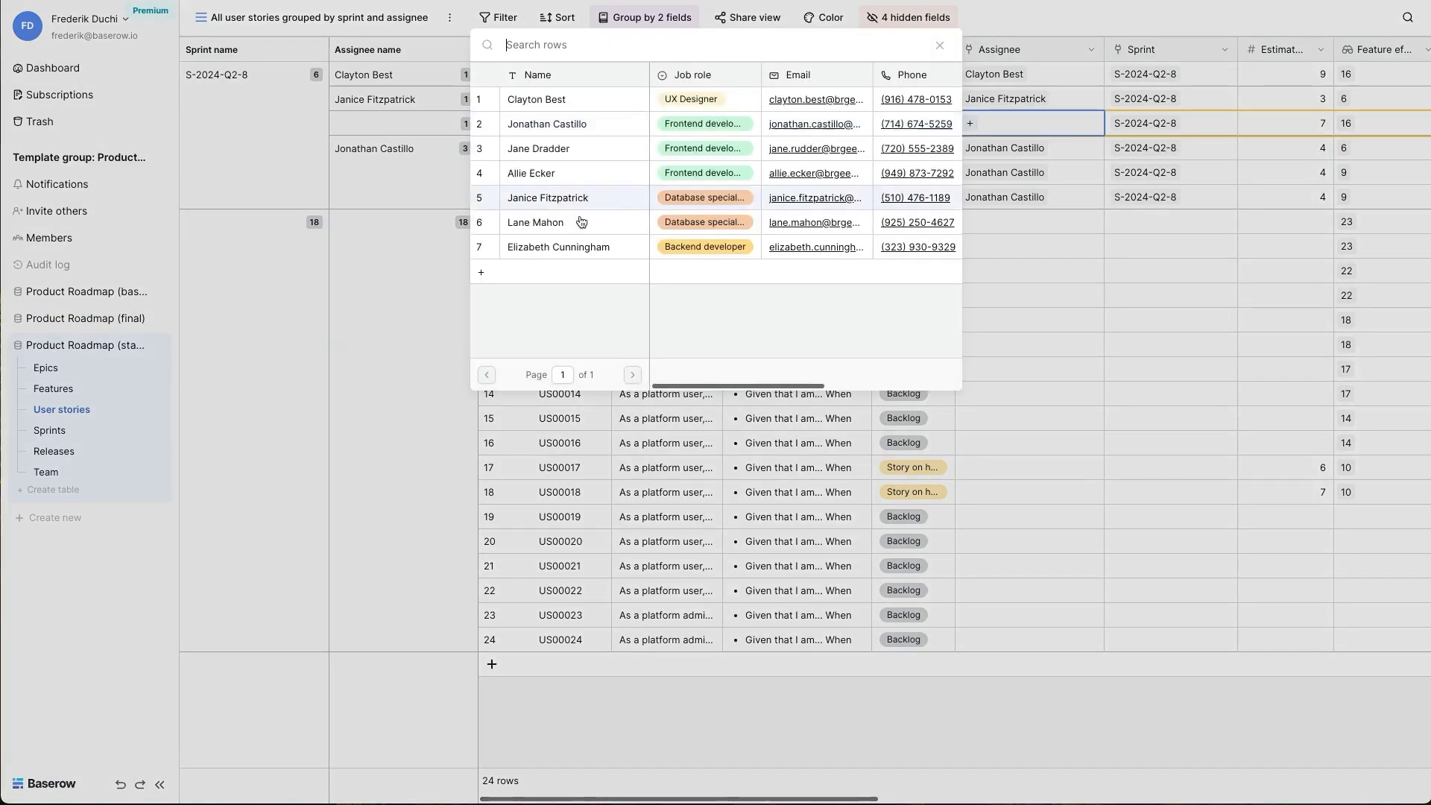
pyautogui.click(572, 224)
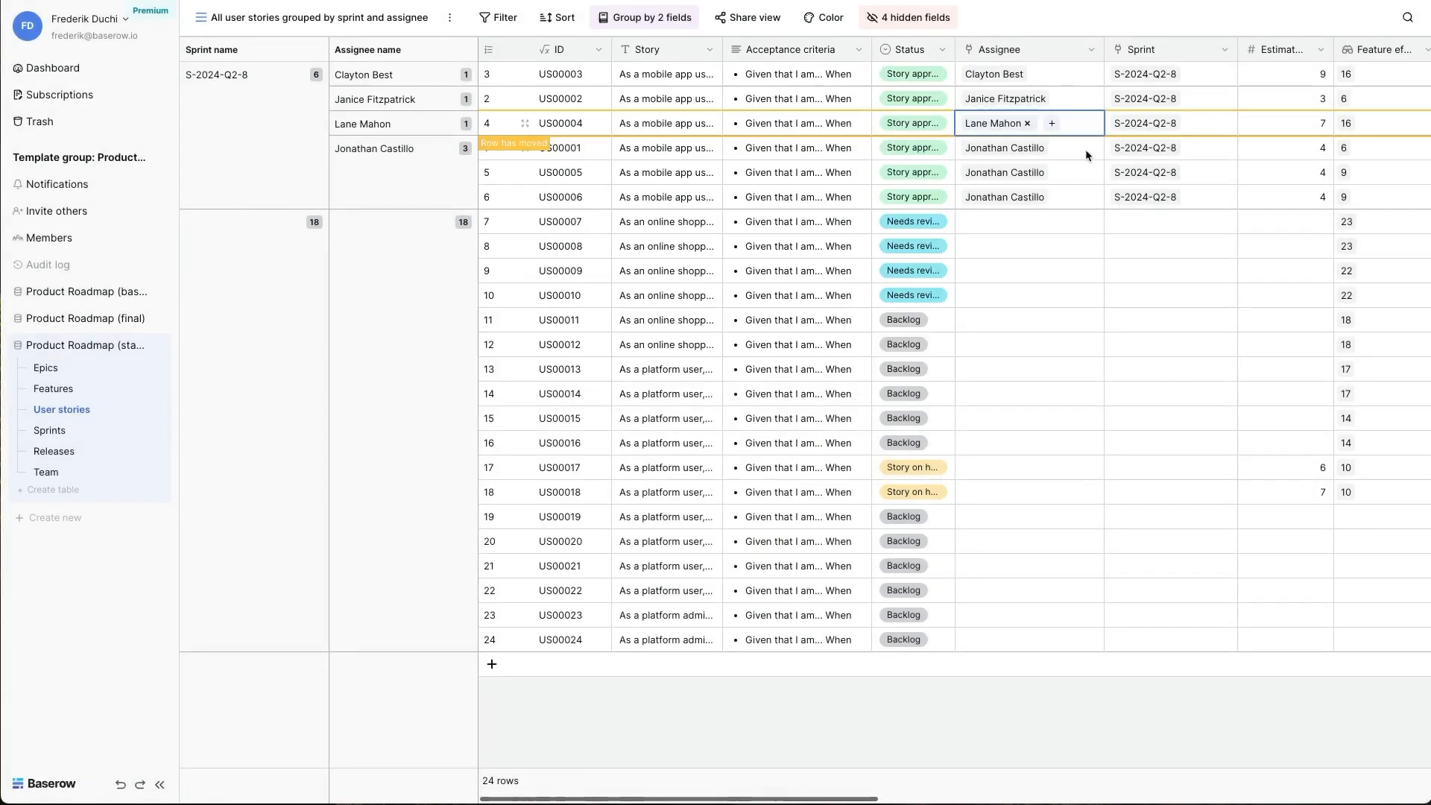
# - Remove sprint S-2024-Q2-8 from user story US00005
pyautogui.click(1167, 179)
pyautogui.click(1181, 177)
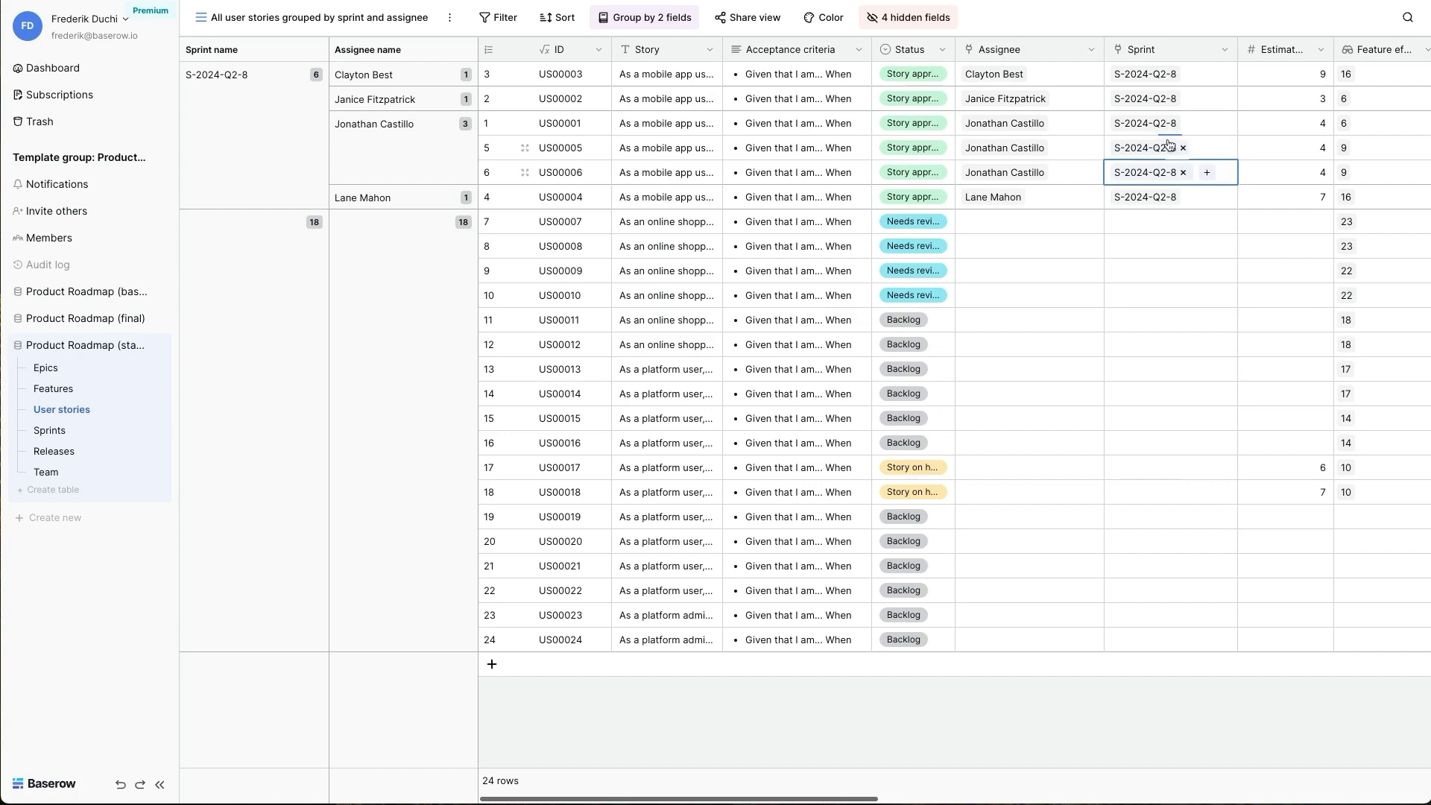
pyautogui.click(1174, 149)
pyautogui.click(1185, 149)
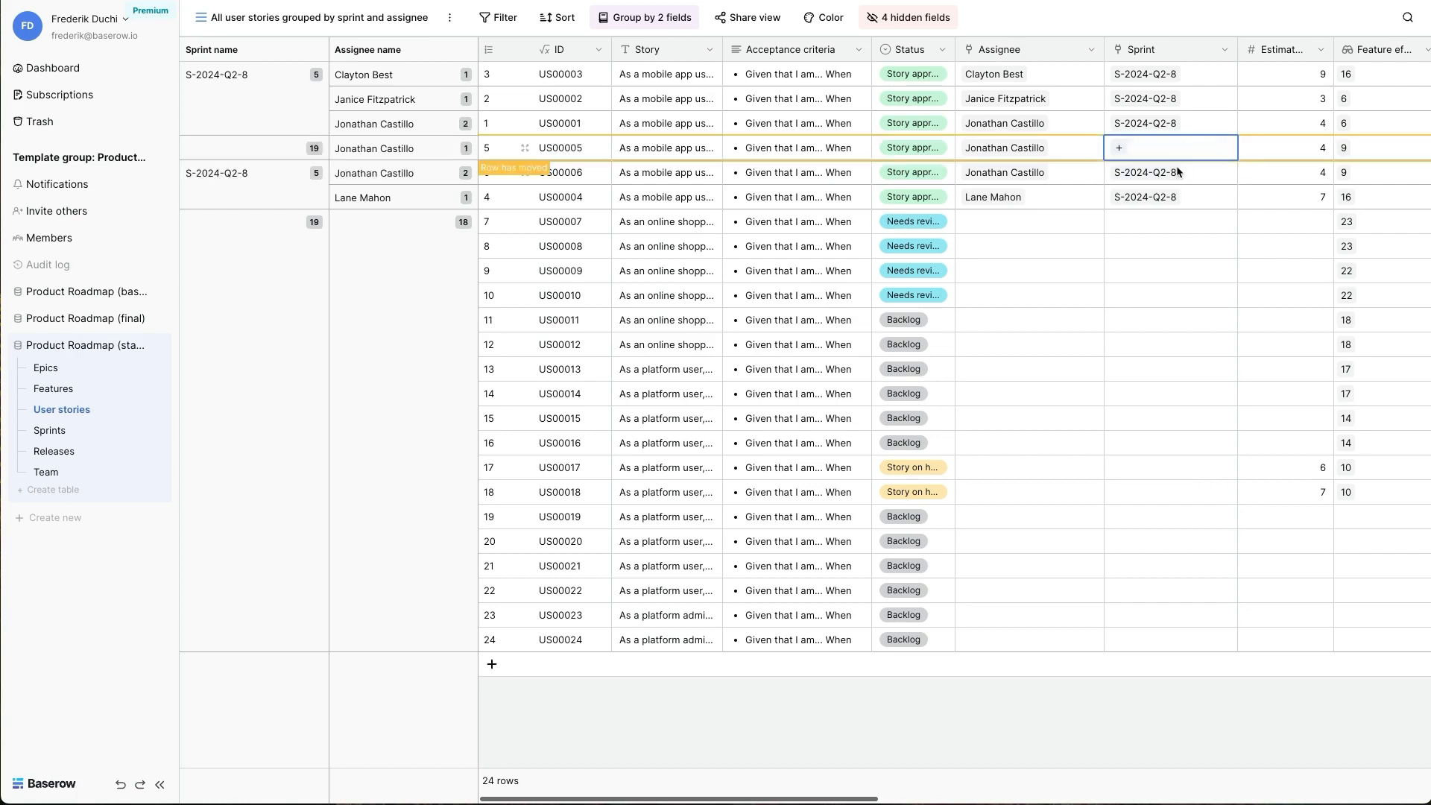
pyautogui.click(1179, 148)
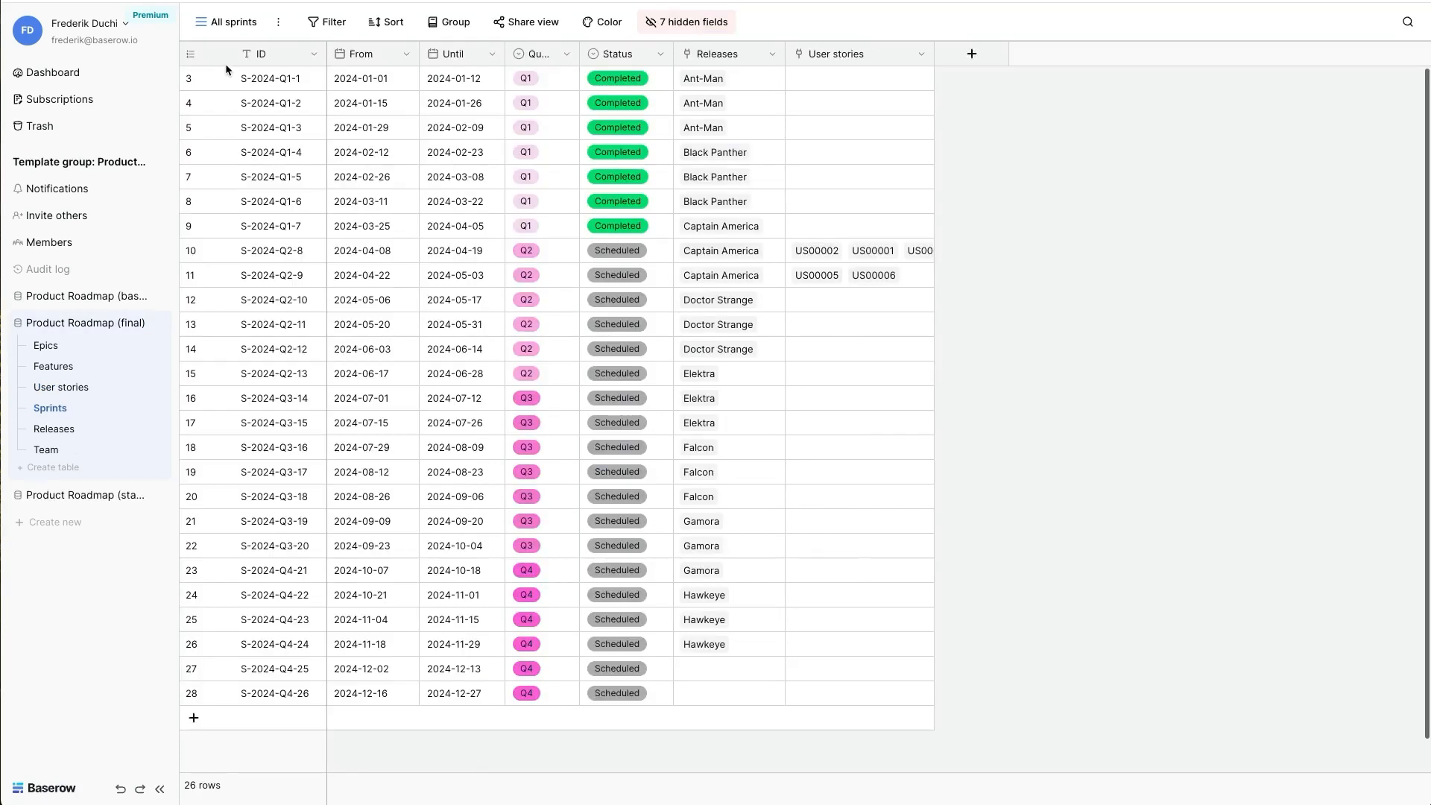
# - Open the Sprint progress view of the Sprints table and examine the configuration of the Assigned stories field
pyautogui.click(218, 23)
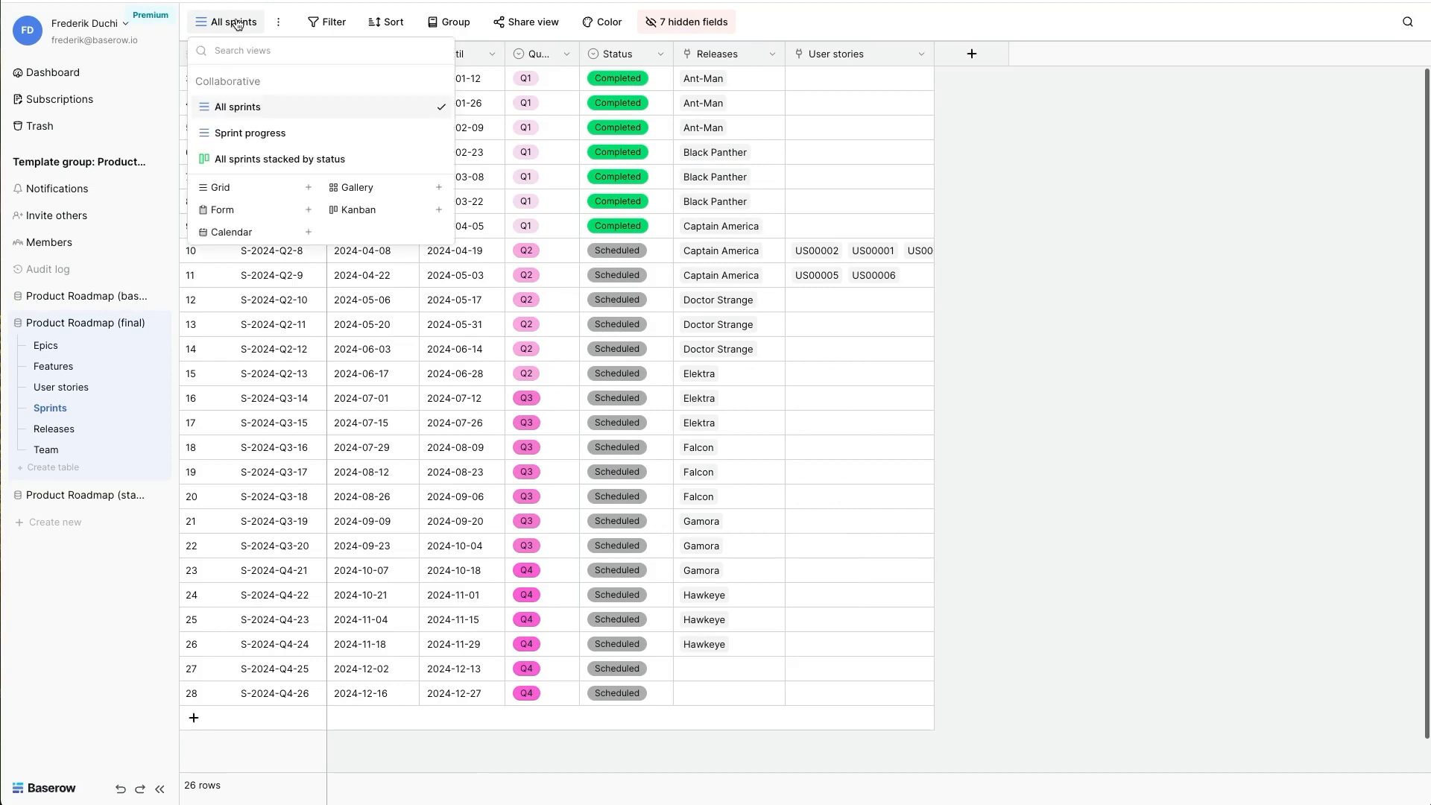
pyautogui.click(247, 134)
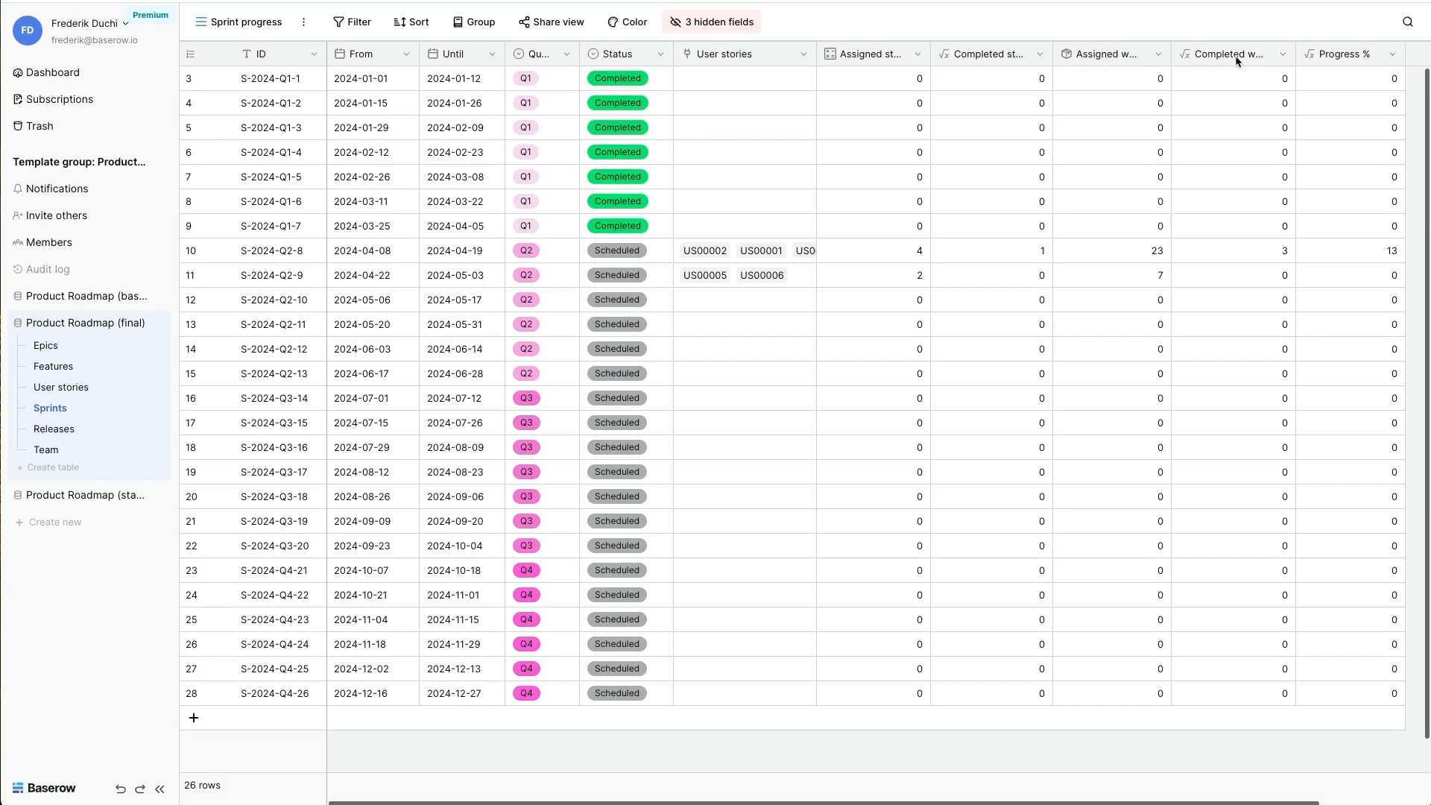
pyautogui.click(916, 63)
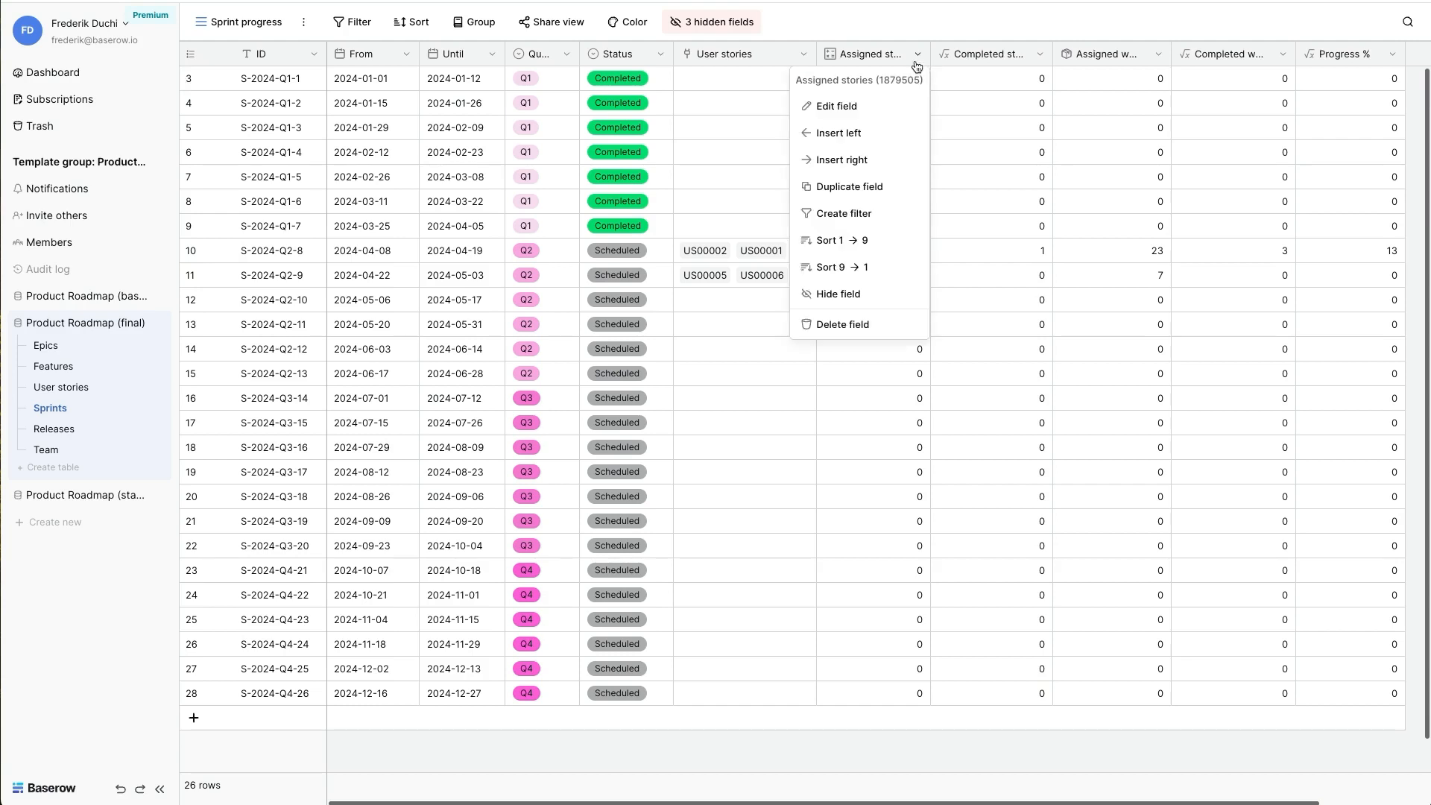
pyautogui.click(869, 105)
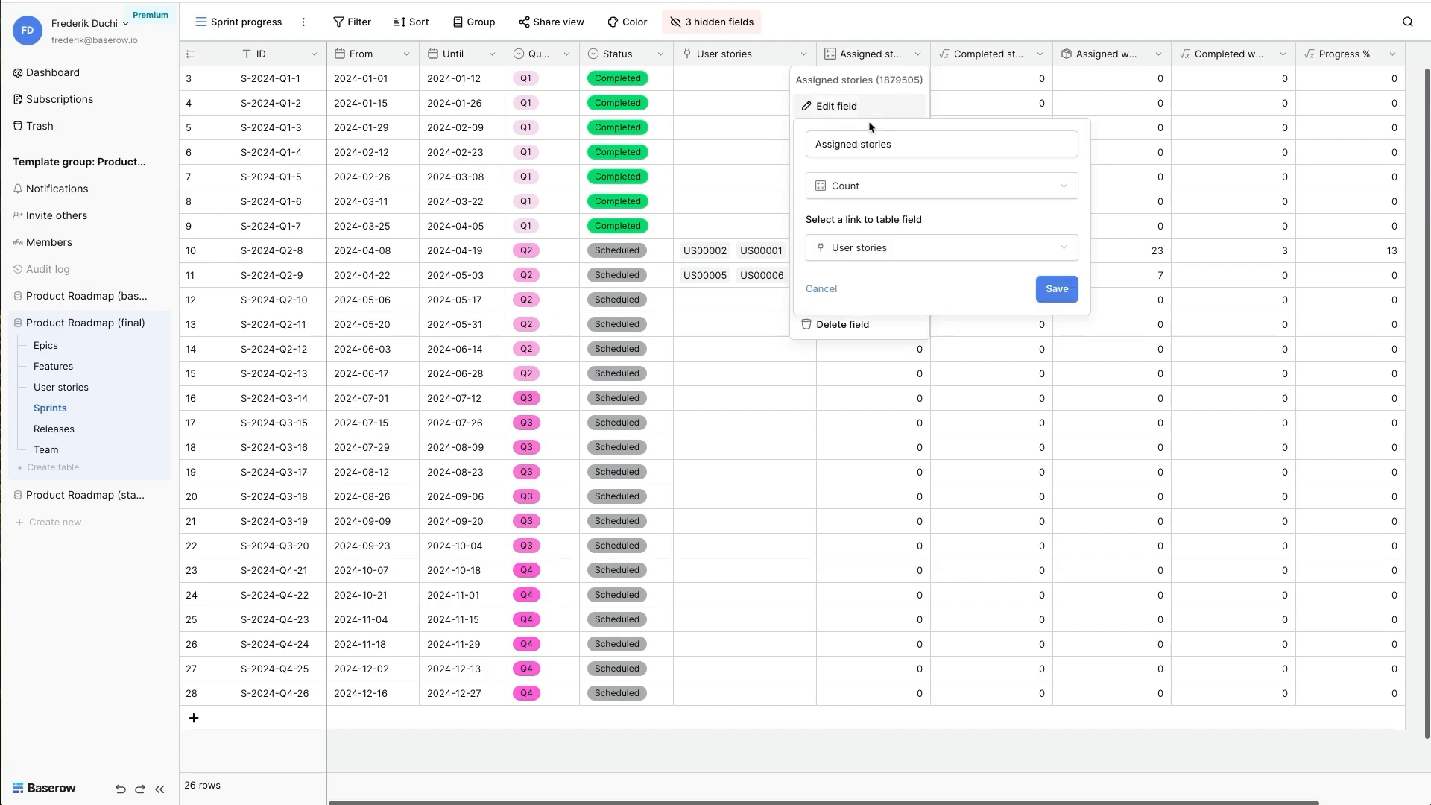
# - Examine the formulas of the Completed stories and Completed workload fields, and close them without changes
pyautogui.click(1040, 54)
pyautogui.click(999, 106)
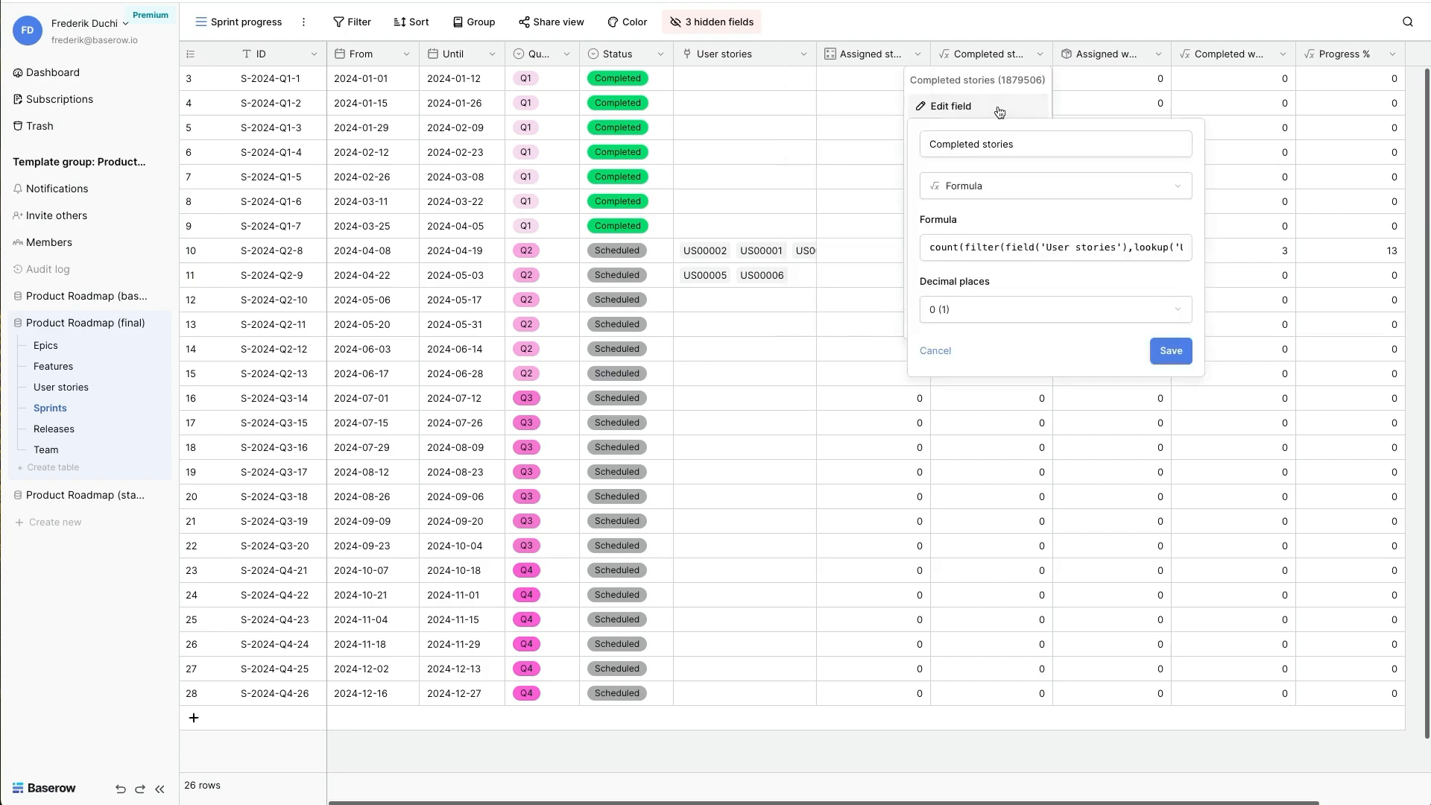
pyautogui.click(977, 250)
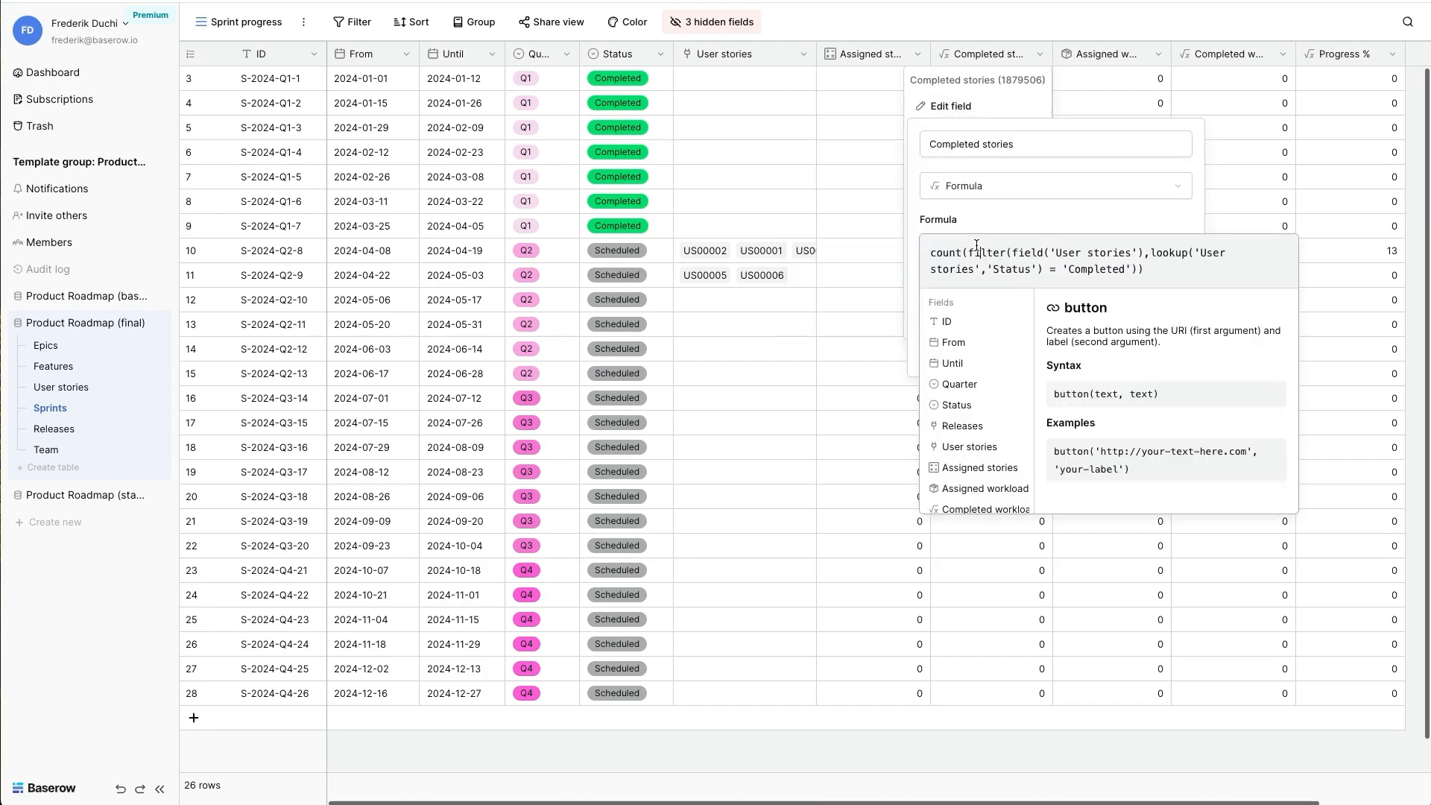
pyautogui.click(1283, 54)
pyautogui.click(1226, 106)
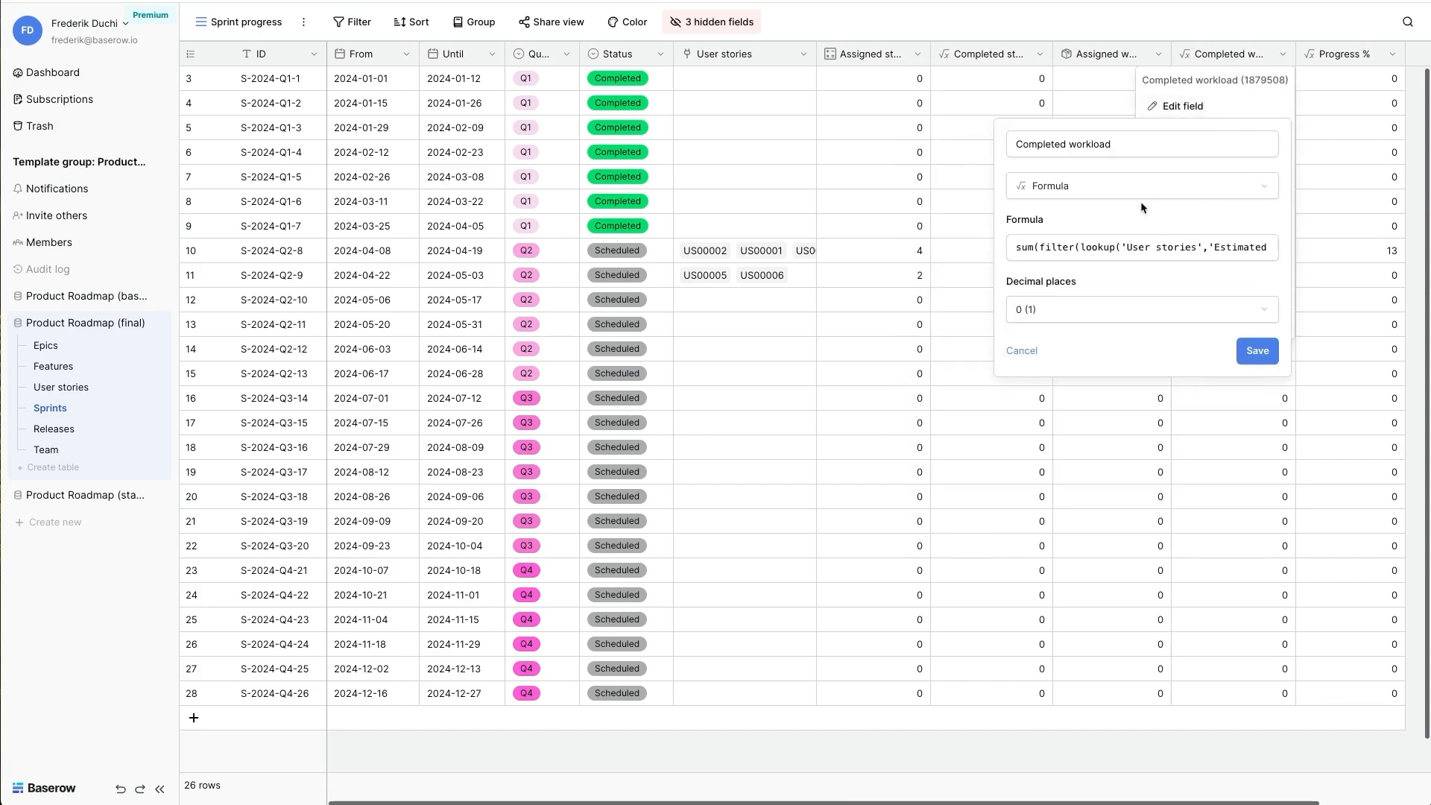
pyautogui.click(887, 294)
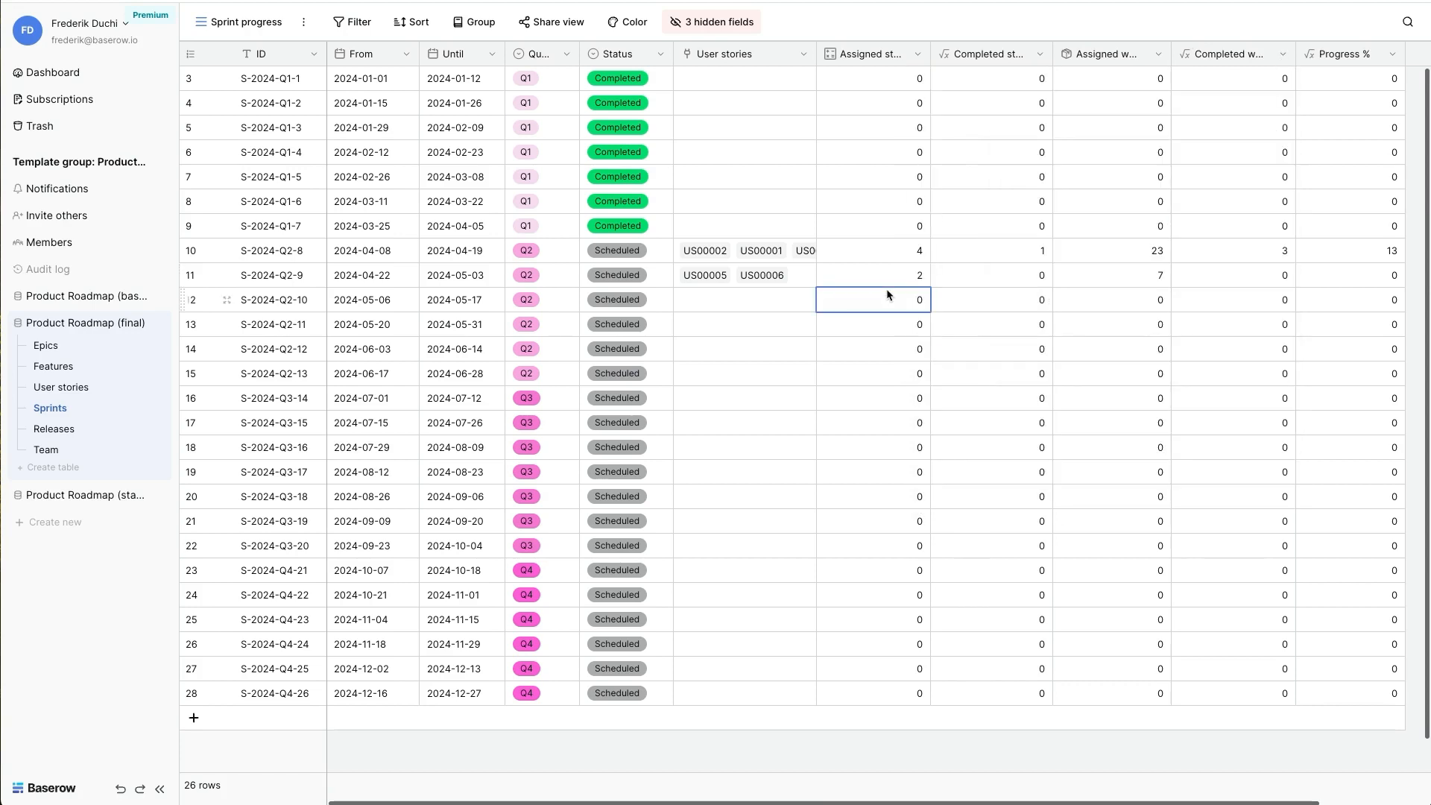
# - Paste US00017–US00018, US00007–US00008 and US00009–US00010 into sprints S-2024-Q2-10, S-2024-Q2-11 and S-2024-Q2-12 respectively, and set sprint S-2024-Q2-8 to In progress
pyautogui.click(753, 299)
pyautogui.write('US00017, US00018 US00007, US00008 US00009, US00010')
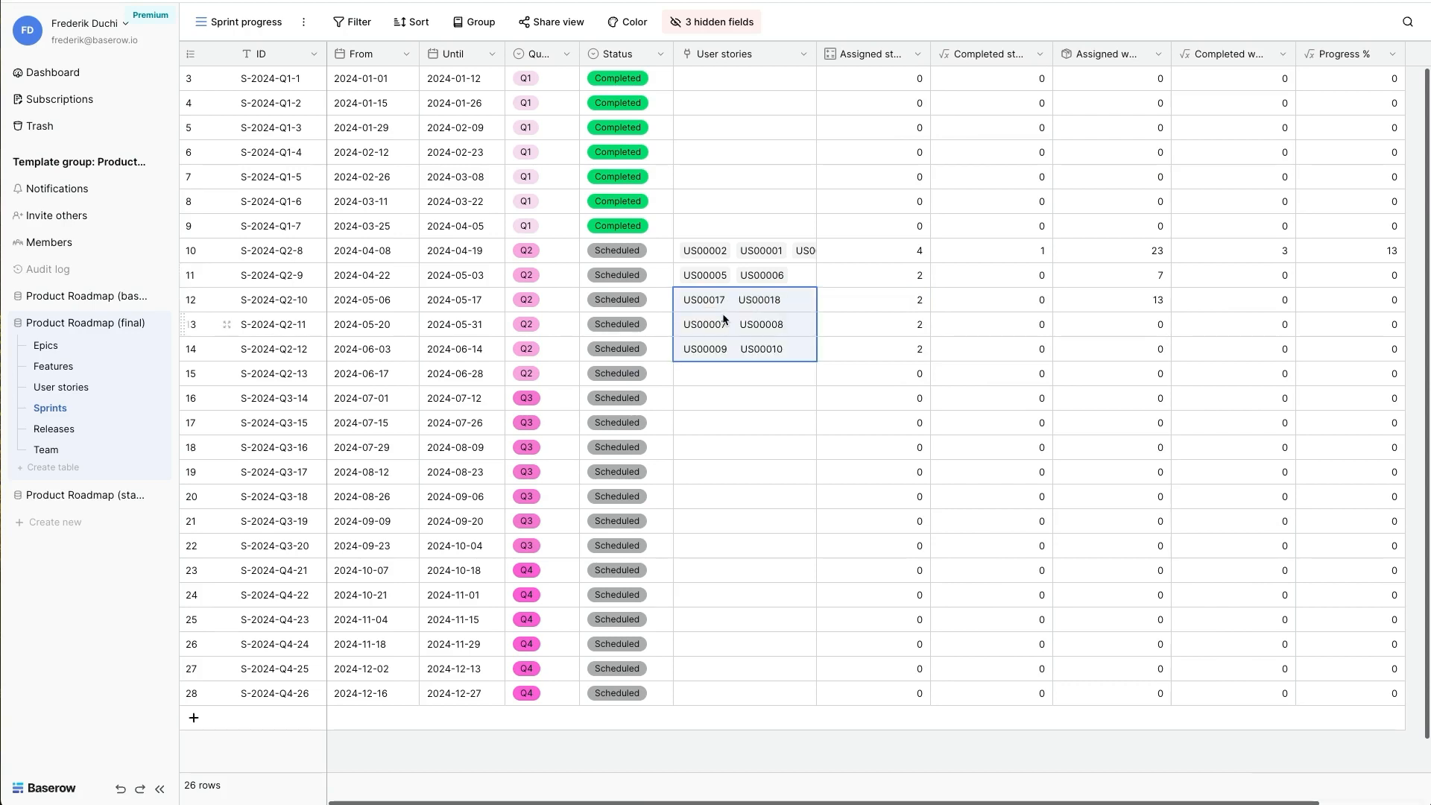
pyautogui.click(617, 251)
pyautogui.click(617, 251)
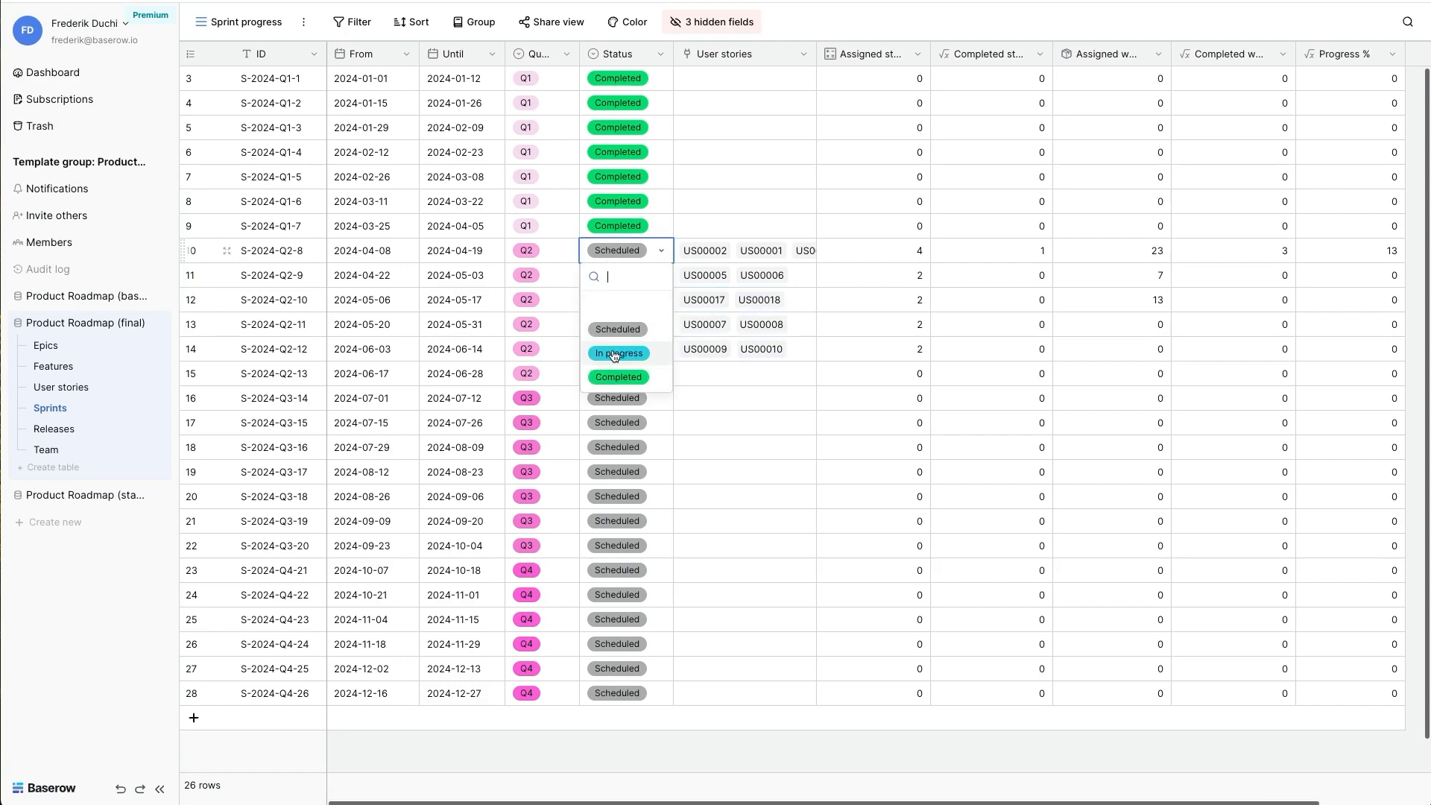
pyautogui.click(618, 353)
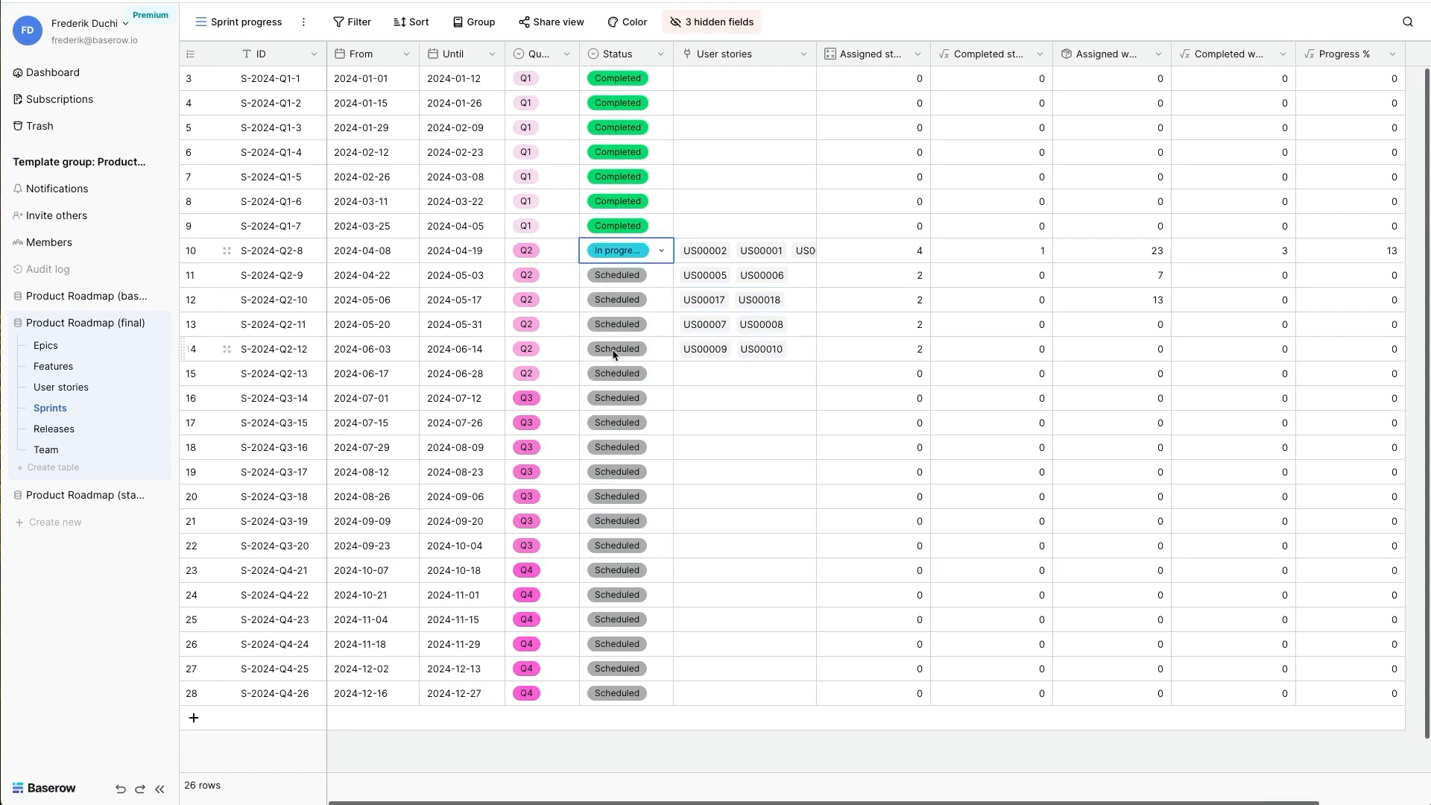
# - Open the User stories table and look through the status columns from Backlog to Completed on its board
pyautogui.click(69, 394)
pyautogui.hscroll(2, 1075, 229)
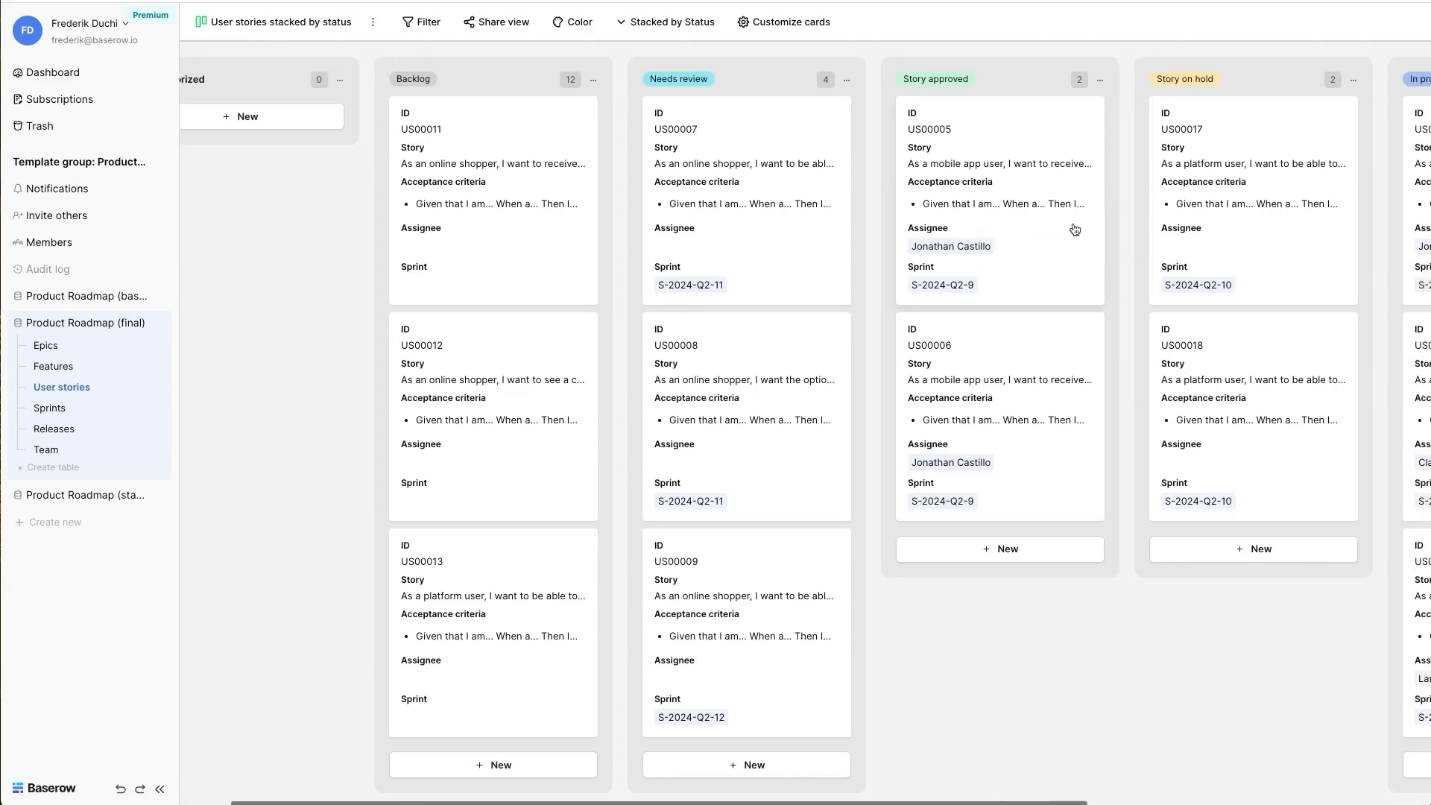
pyautogui.hscroll(5, 1073, 231)
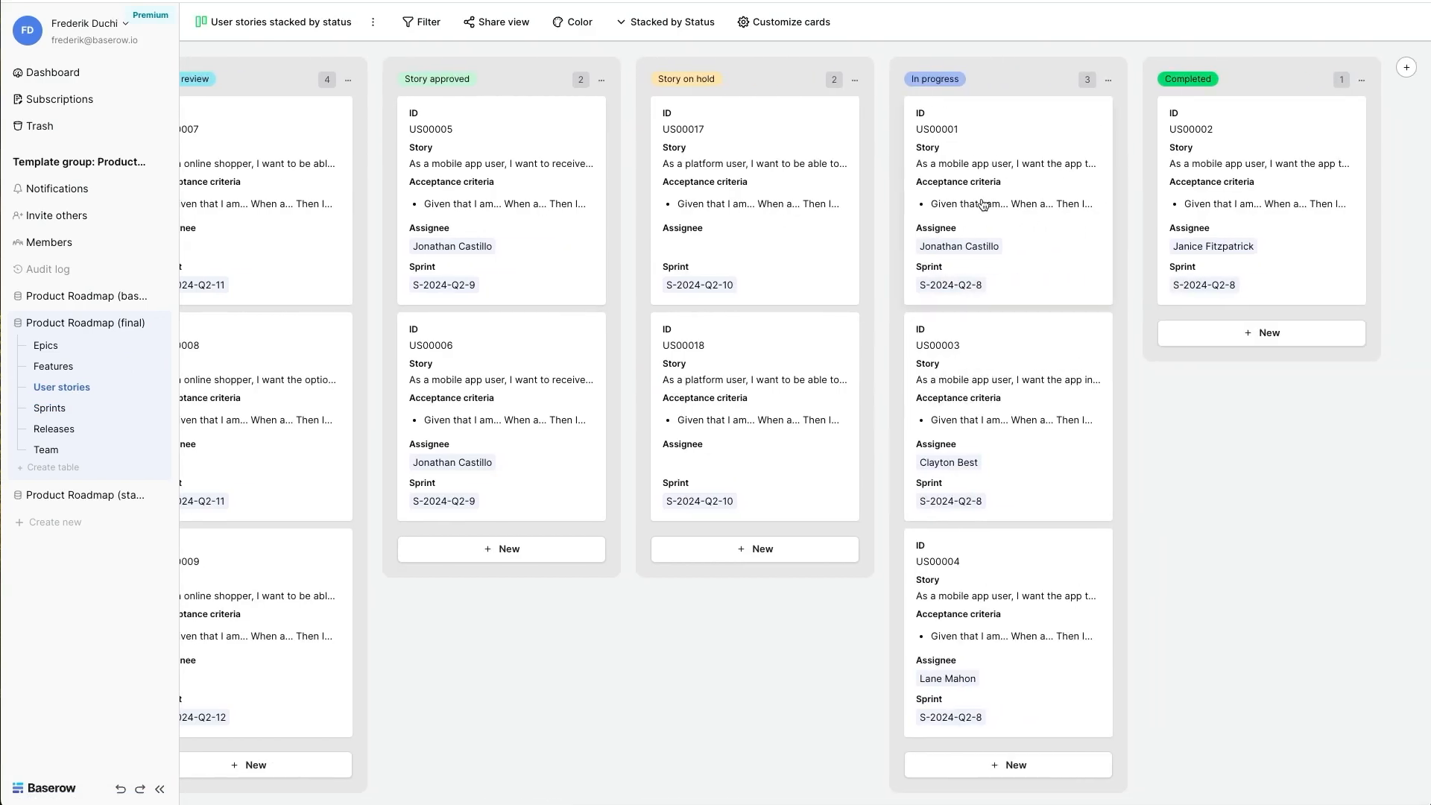
# - Move user story US00001 to the Completed status, and check the Progress % of sprint S-2024-Q2-8 in the Sprints table
pyautogui.moveTo(984, 205); pyautogui.dragTo(1235, 197)
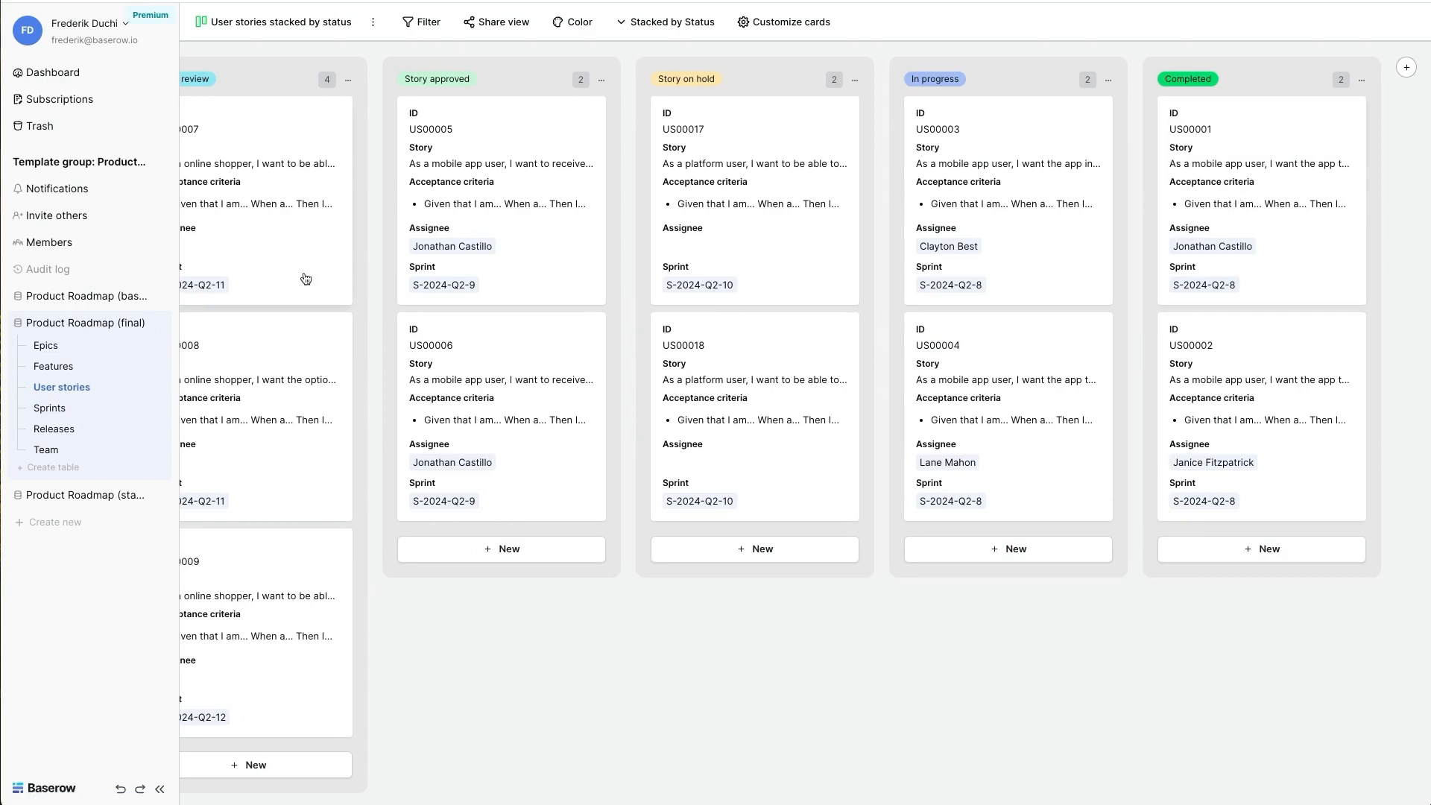
pyautogui.click(54, 409)
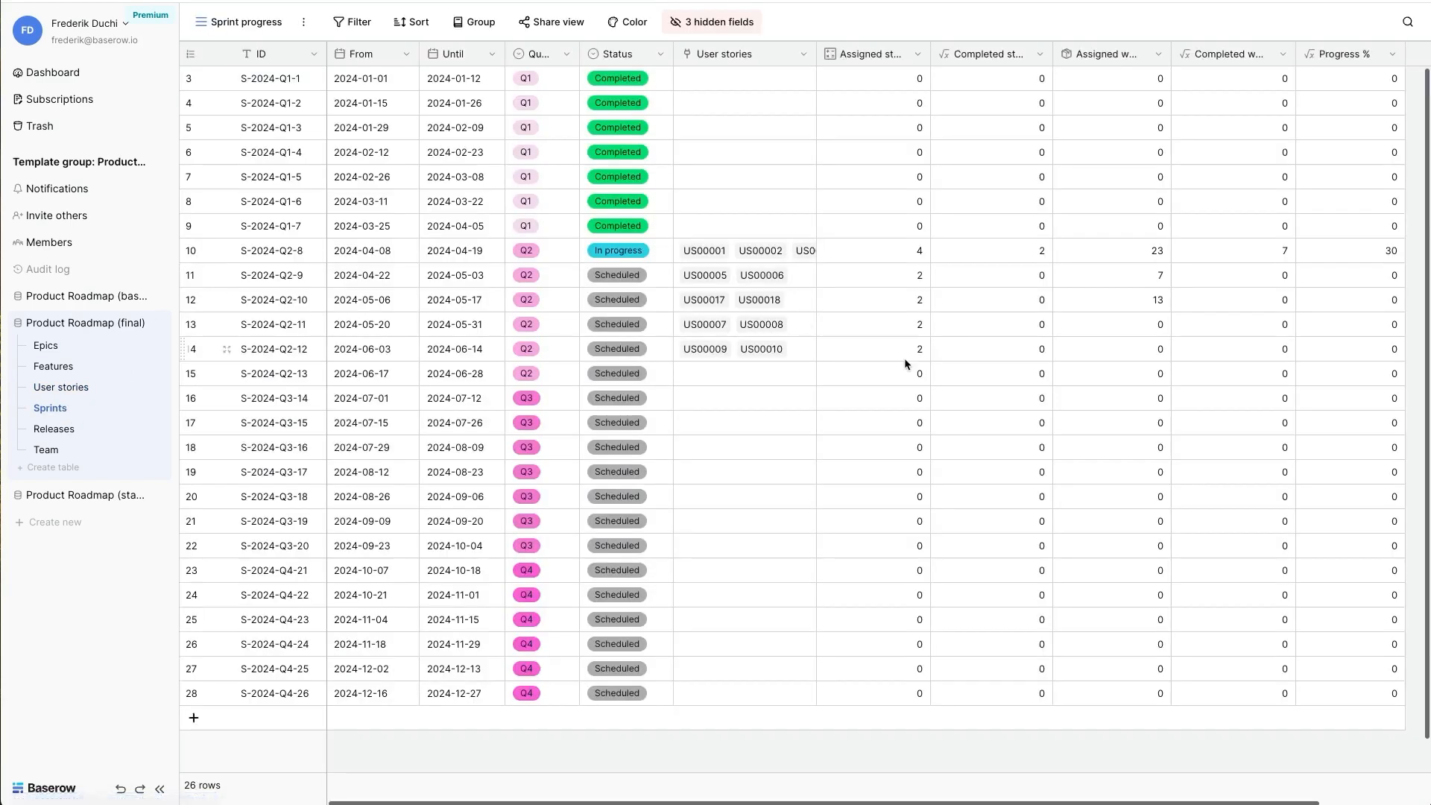
pyautogui.click(1353, 250)
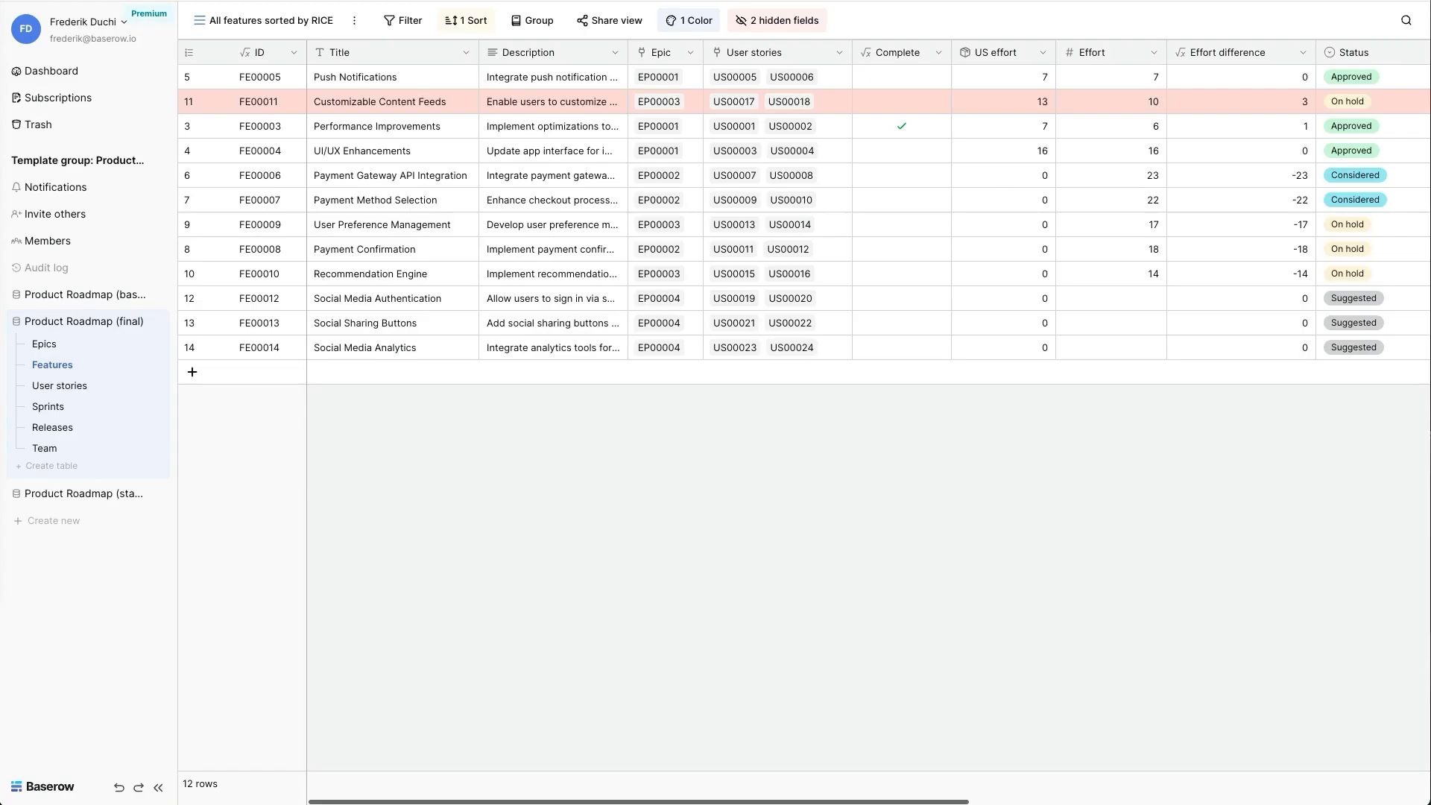
# - Examine the formula of the Complete field in the Features table, and close it without changes
pyautogui.click(888, 74)
pyautogui.click(939, 53)
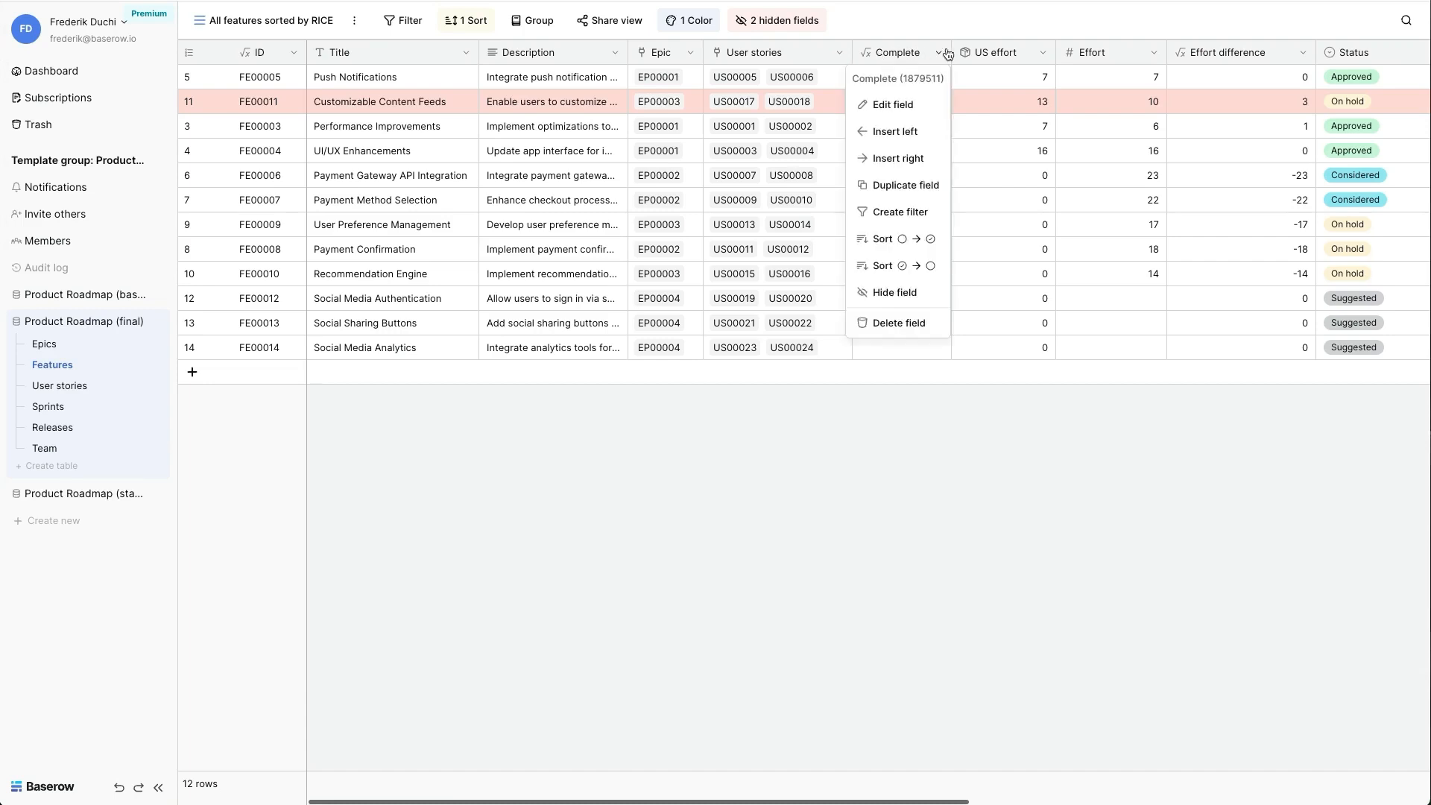
pyautogui.click(910, 107)
pyautogui.click(894, 244)
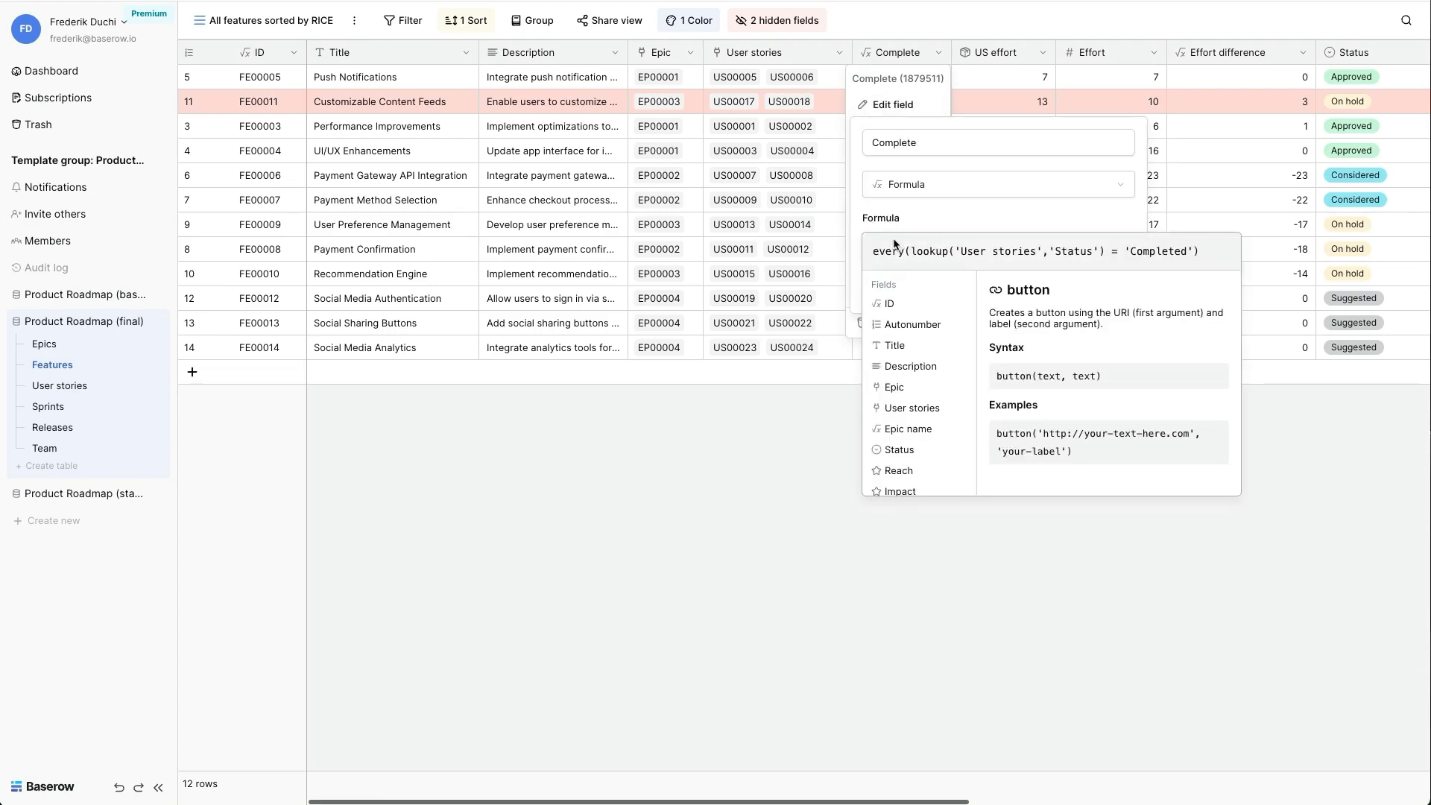
pyautogui.click(765, 421)
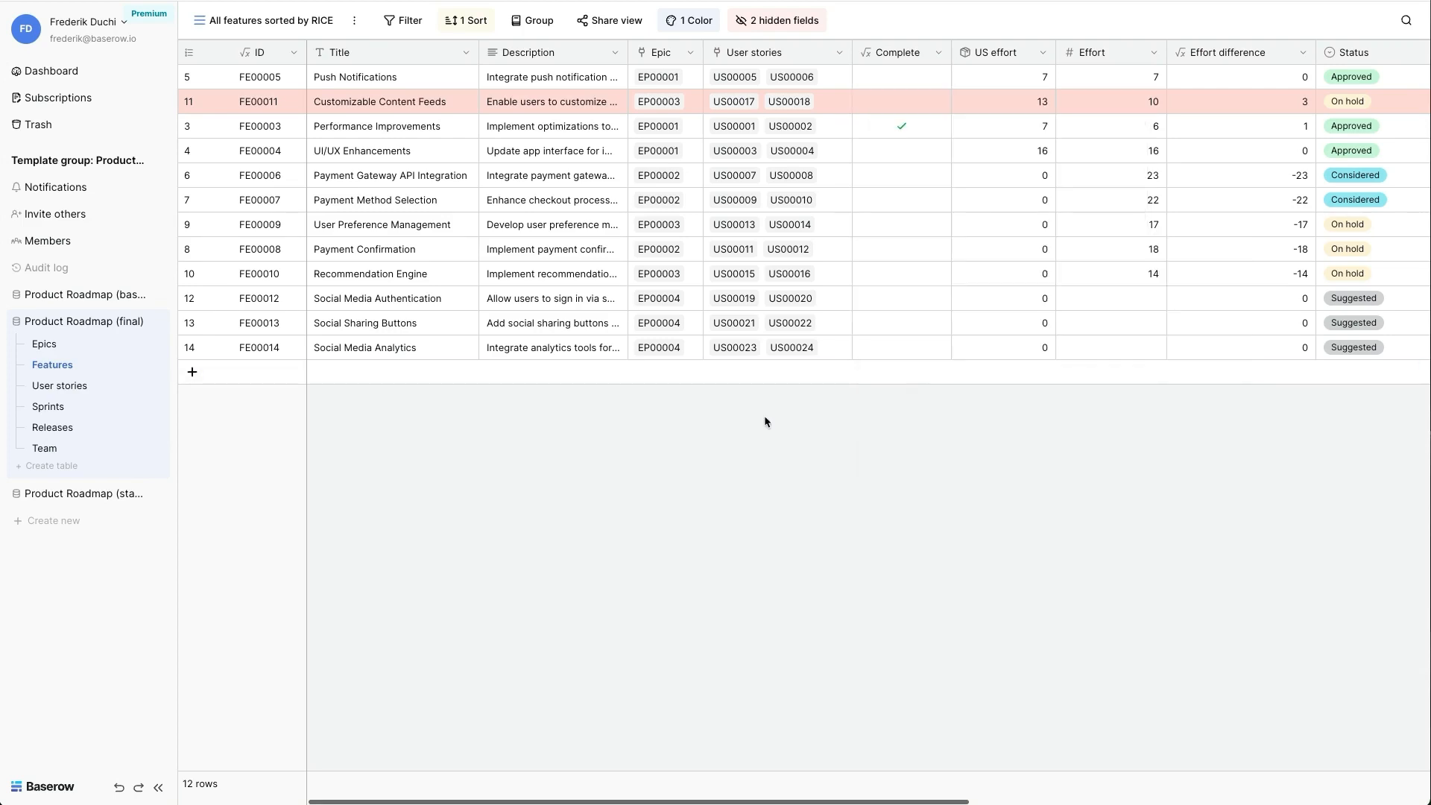
# - View the Feature complete field in the User stories table, and examine the formula of the Feature complete code field in the Sprints table
pyautogui.click(66, 386)
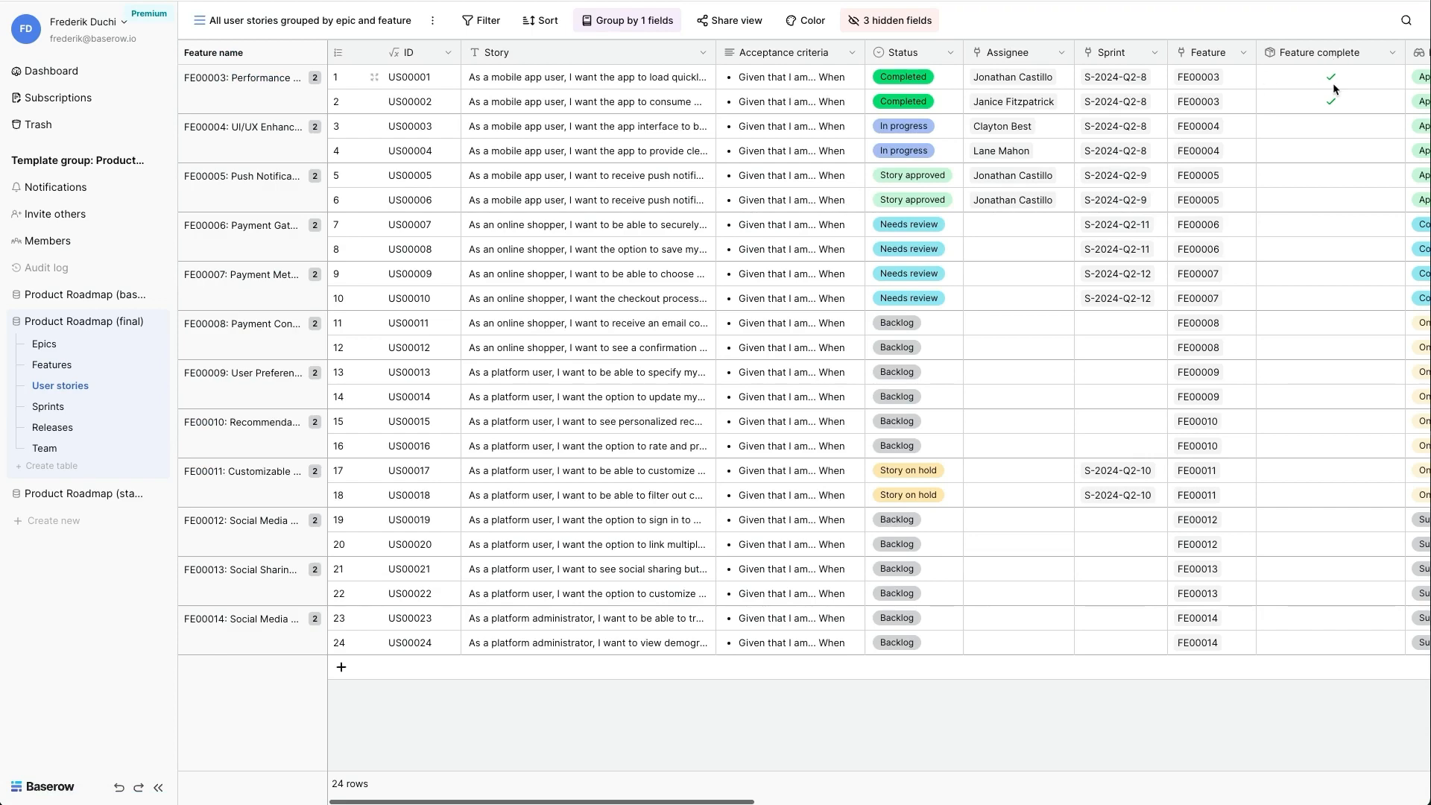
pyautogui.click(48, 406)
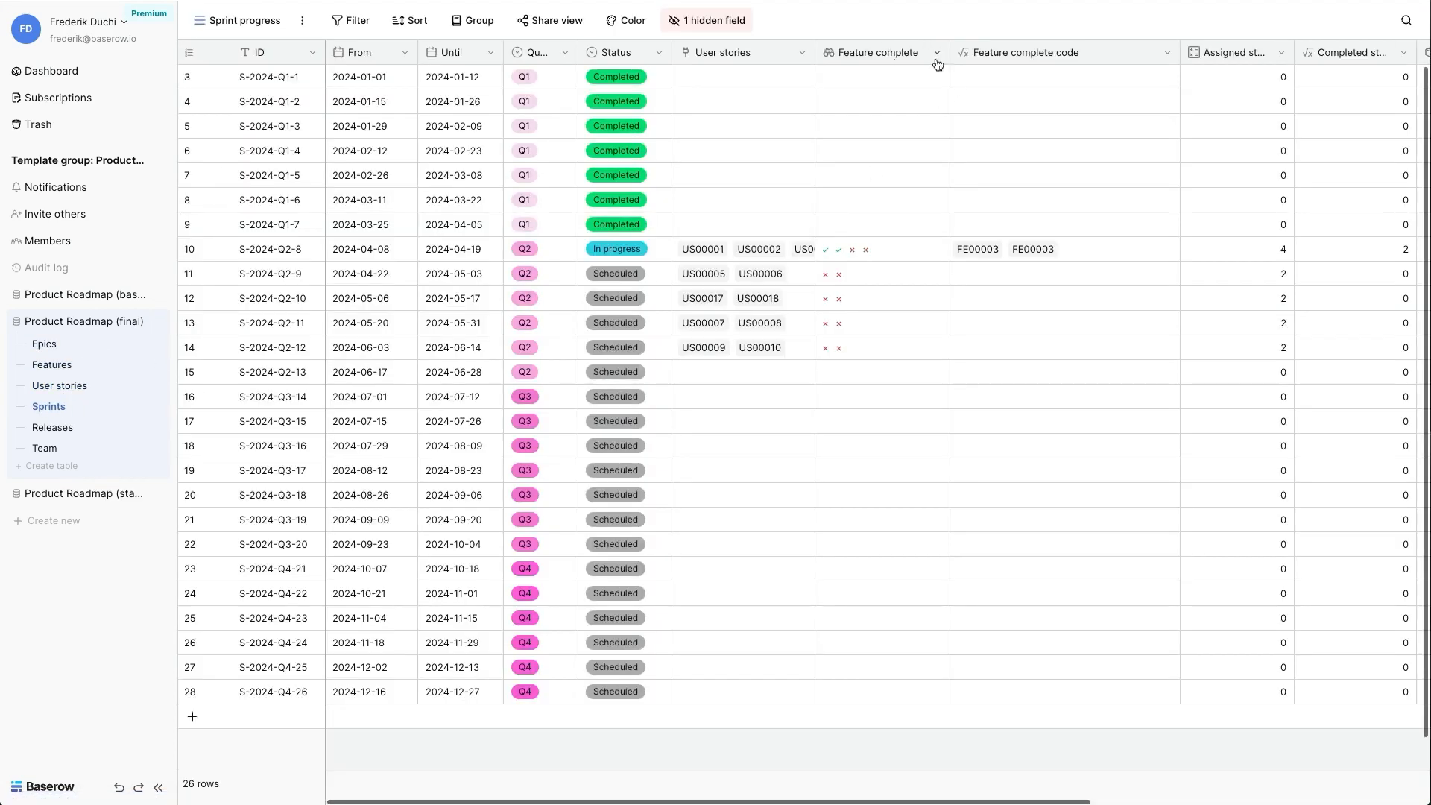
pyautogui.click(1161, 59)
pyautogui.click(1134, 98)
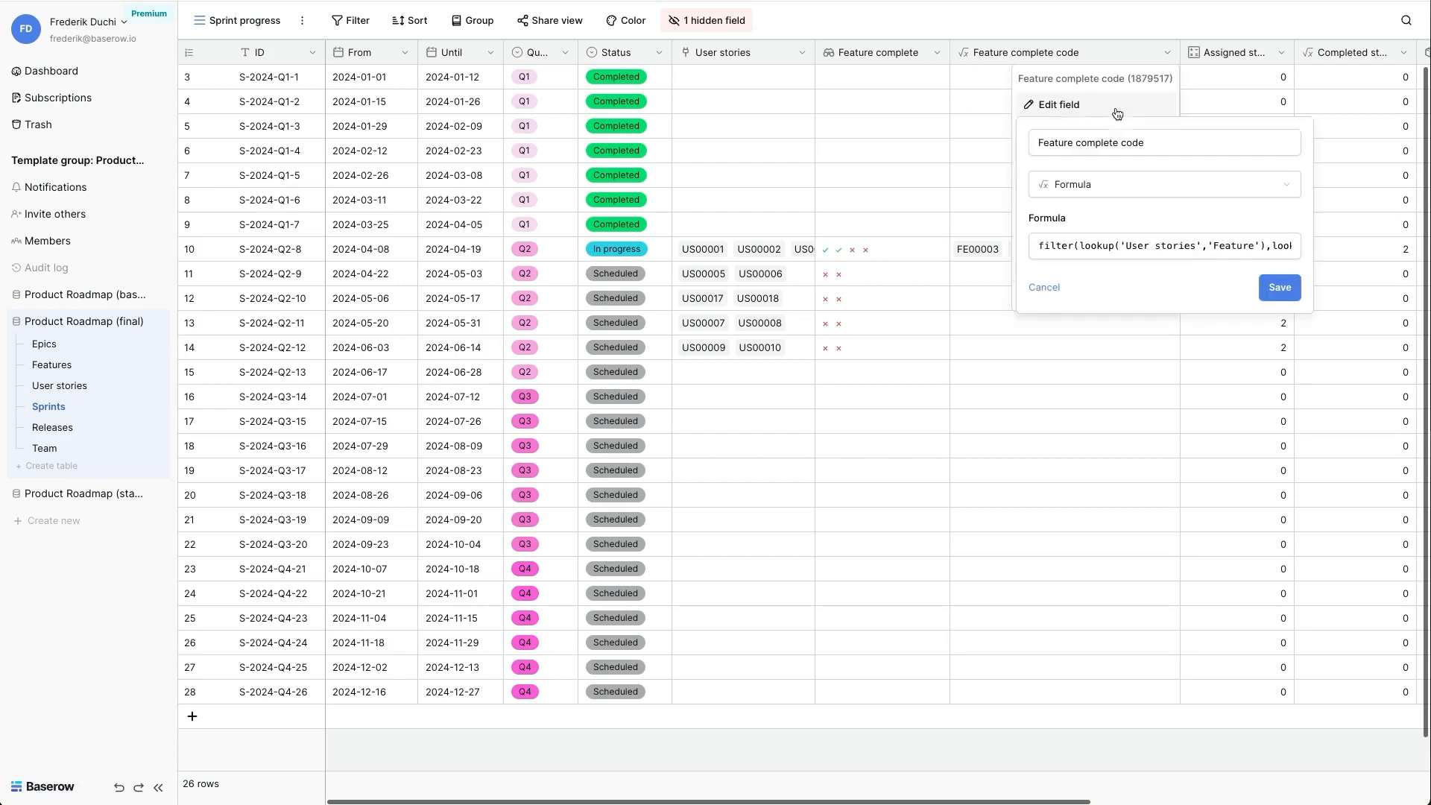
pyautogui.click(1107, 246)
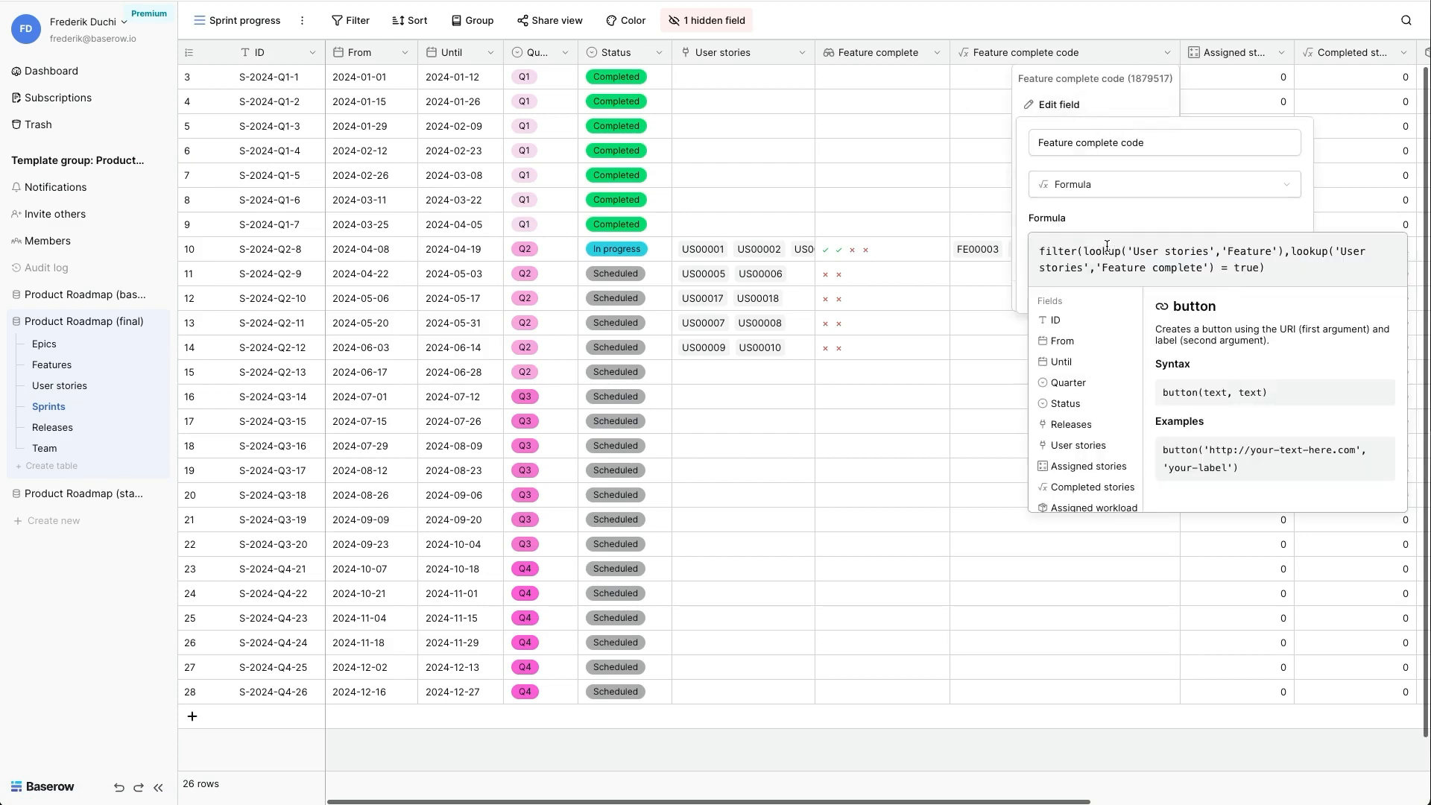
# - Open the Releases table and examine the lookup configuration of the All features implemented field, closing it without changes
pyautogui.click(76, 432)
pyautogui.click(865, 52)
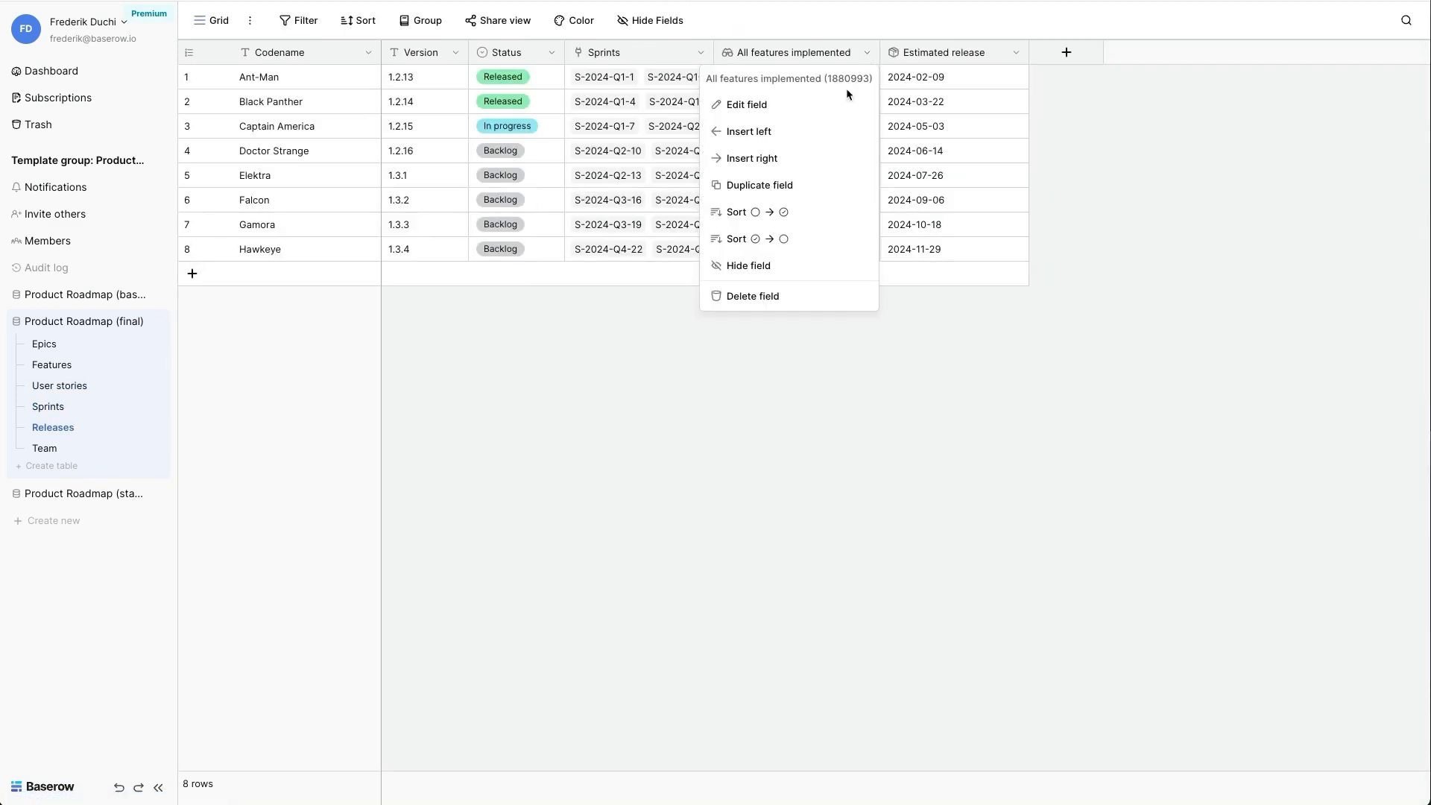
pyautogui.click(838, 105)
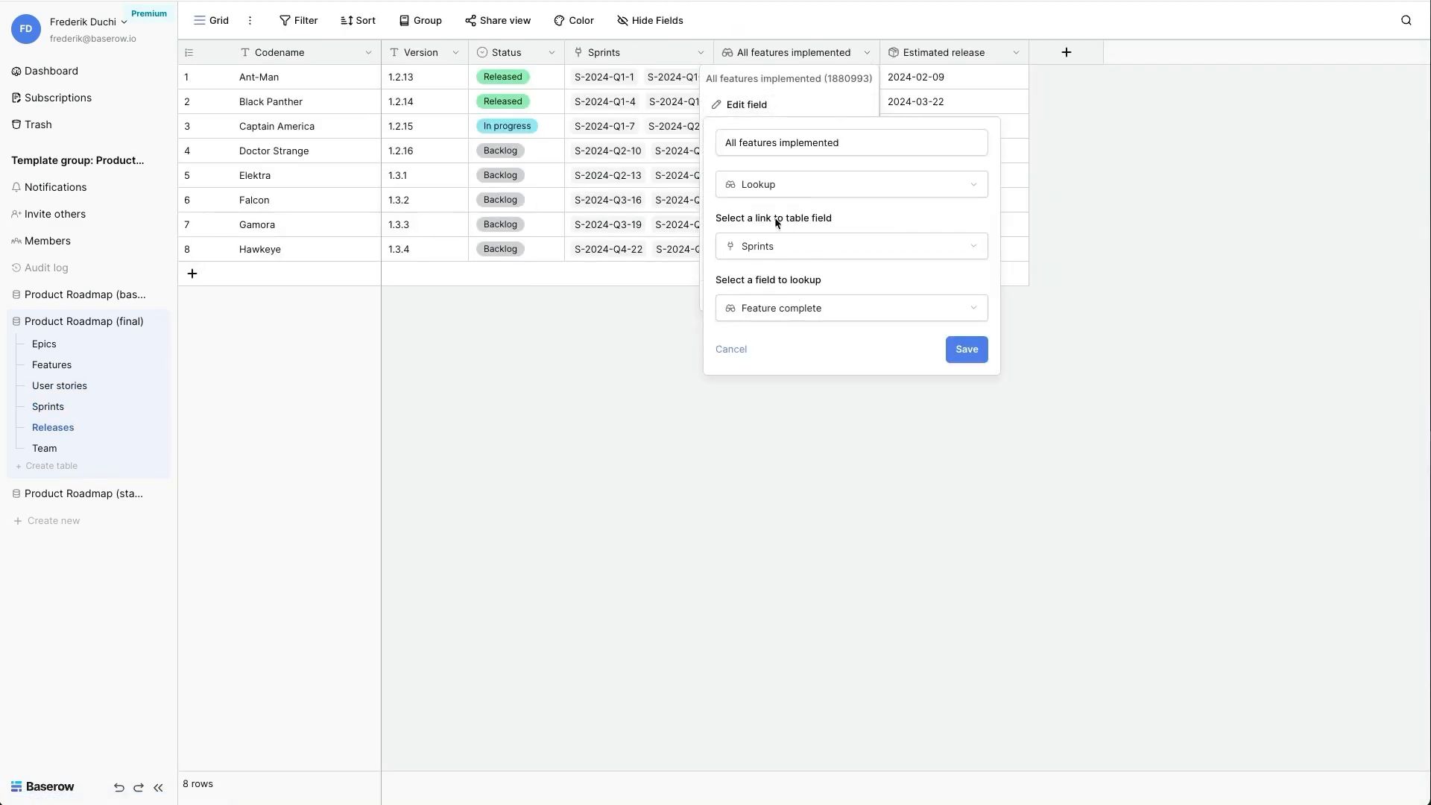
pyautogui.click(778, 417)
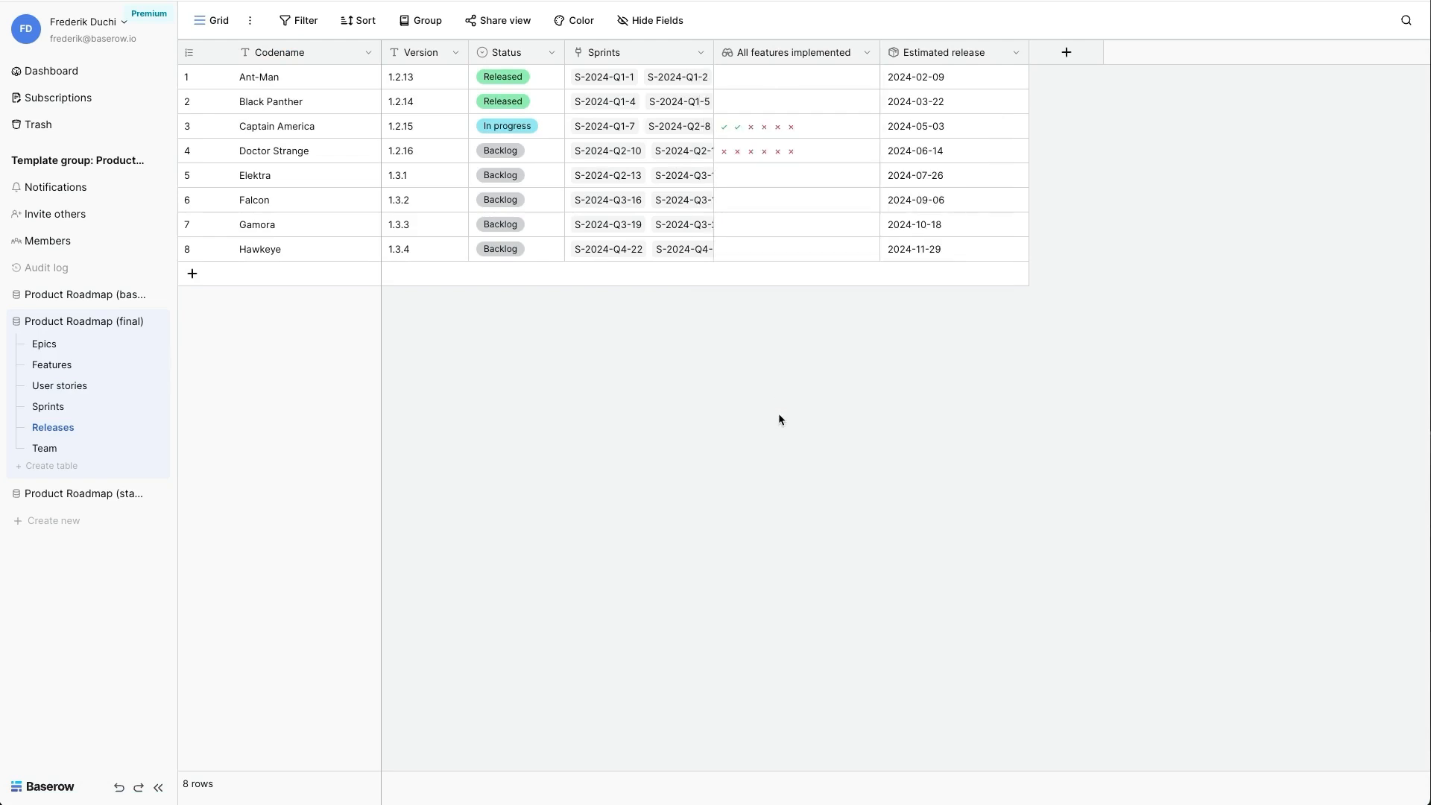
# - Look over the Estimated release dates of all releases and examine that field's rollup configuration, closing it without changes
pyautogui.click(934, 75)
pyautogui.hotkey('shift', 'Down')
pyautogui.hotkey('shift', 'Down')
pyautogui.hotkey('shift', 'Down')
pyautogui.hotkey('shift', 'Down')
pyautogui.hotkey('shift', 'Down')
pyautogui.hotkey('shift', 'Down')
pyautogui.hotkey('shift', 'Down')
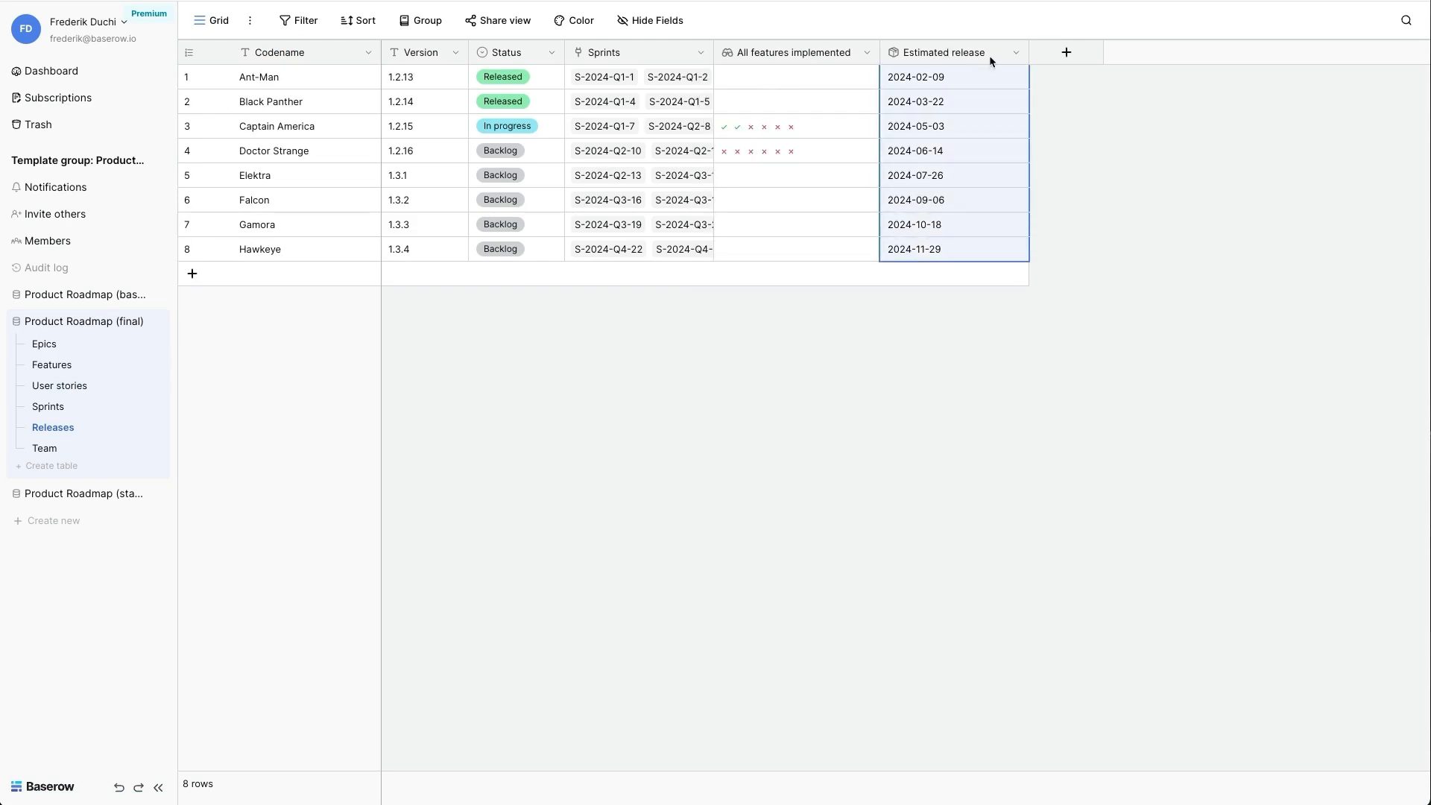
pyautogui.click(1014, 54)
pyautogui.click(969, 104)
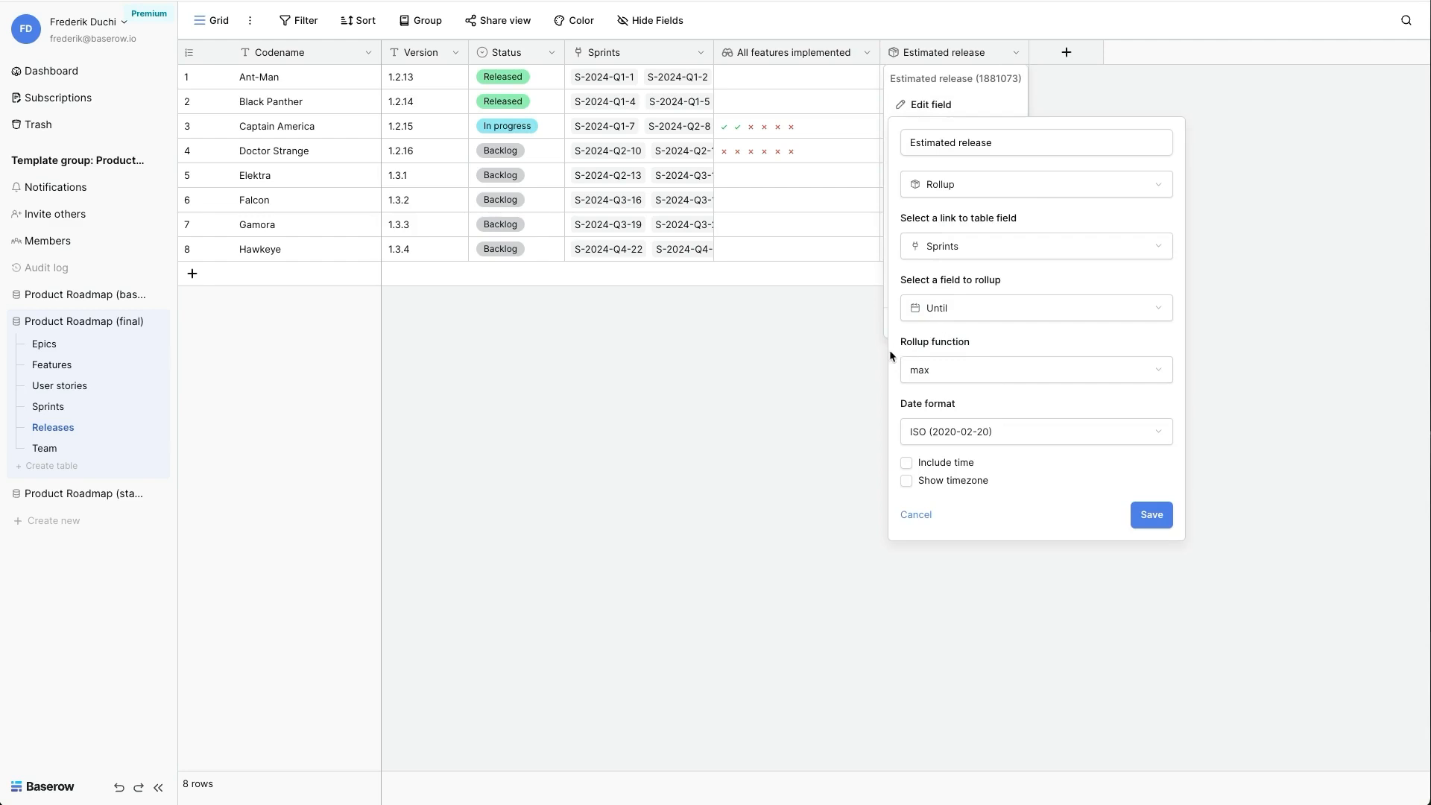
pyautogui.click(793, 365)
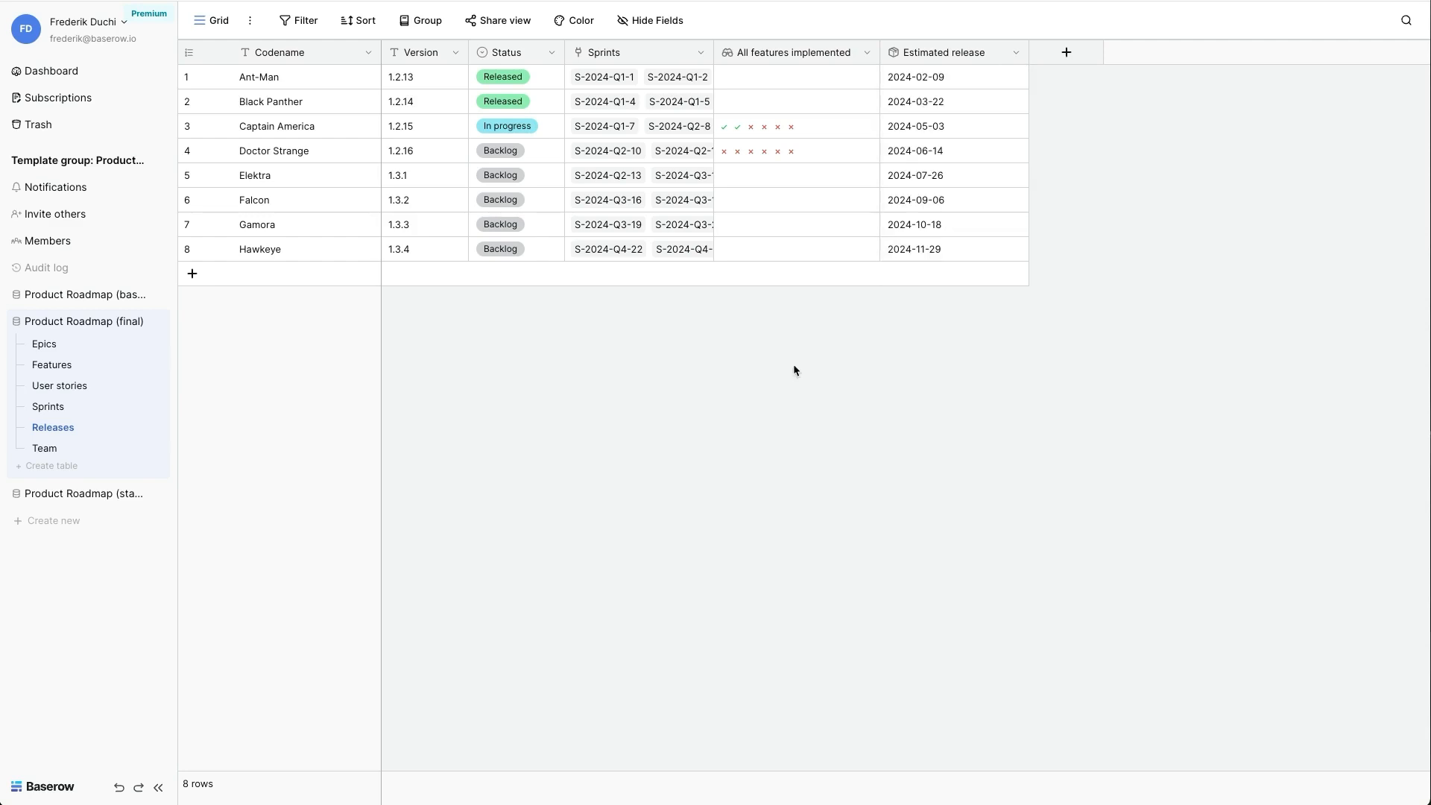